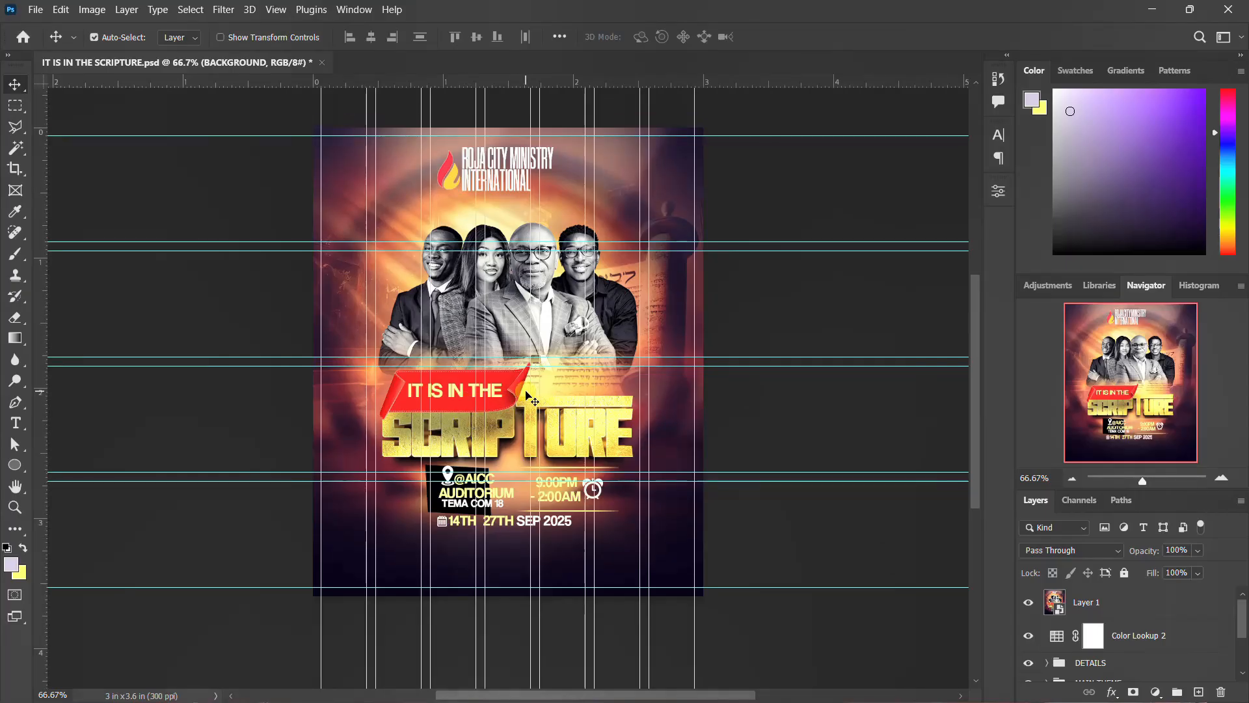
{"action": "left_click", "coordinate": [512, 377]}
{"action": "scroll", "coordinate": [512, 377], "scroll_direction": "down", "scroll_amount": 1}
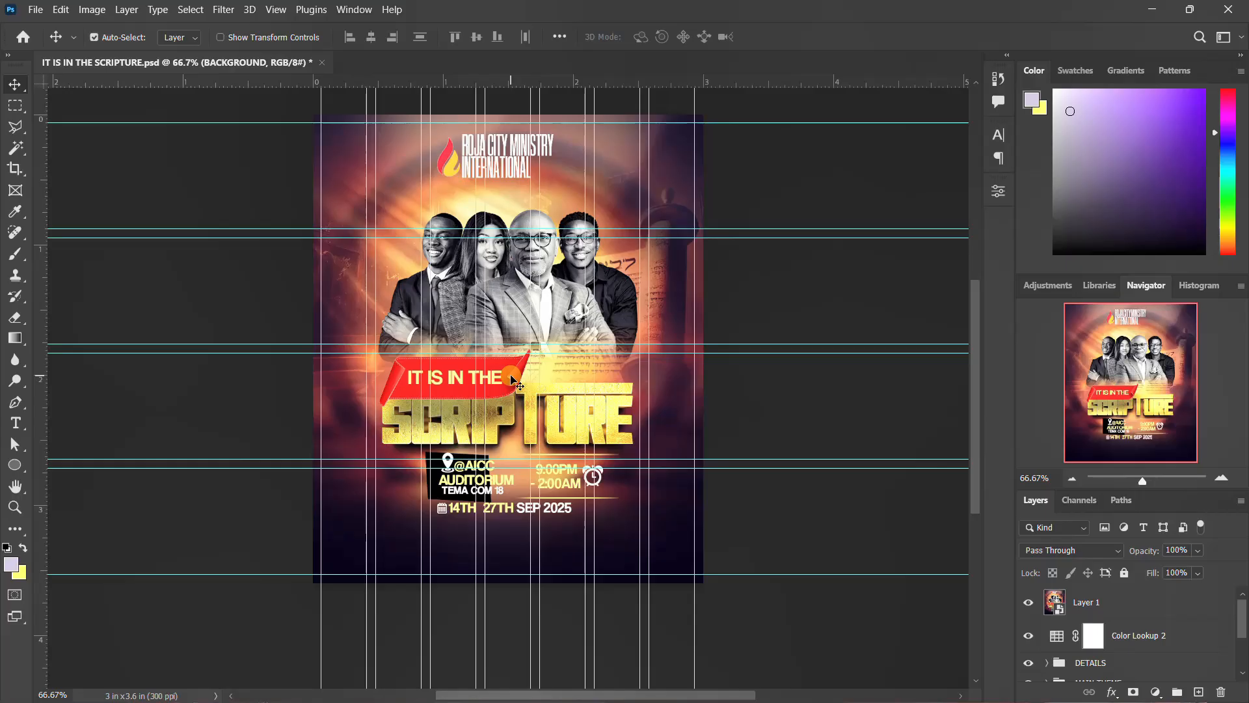
{"action": "scroll", "coordinate": [513, 377], "scroll_direction": "up", "scroll_amount": 1}
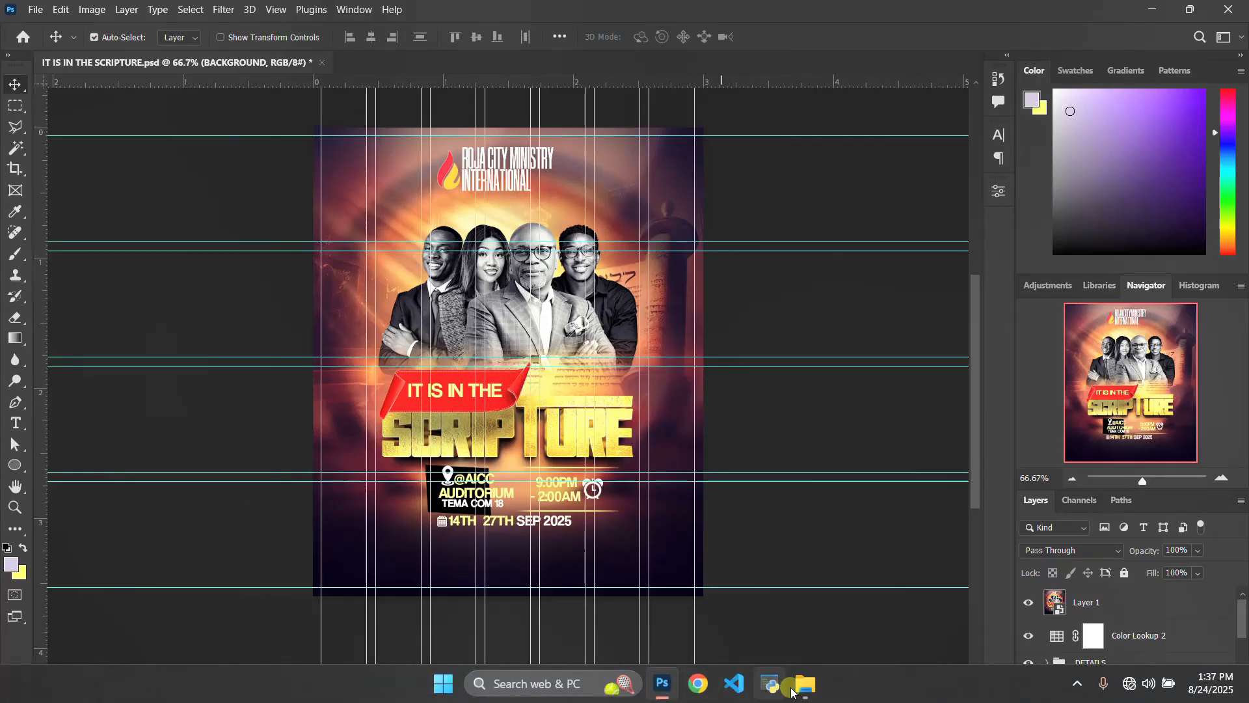
Browse the flyer's source images in the SCRIPTURE FLYER folder.
{"action": "left_click", "coordinate": [806, 697]}
{"action": "mouse_move", "coordinate": [1236, 389]}
{"action": "left_mouse_down"}
{"action": "mouse_move", "coordinate": [1171, 407]}
{"action": "mouse_move", "coordinate": [310, 217]}
{"action": "mouse_move", "coordinate": [330, 170]}
{"action": "left_mouse_up"}
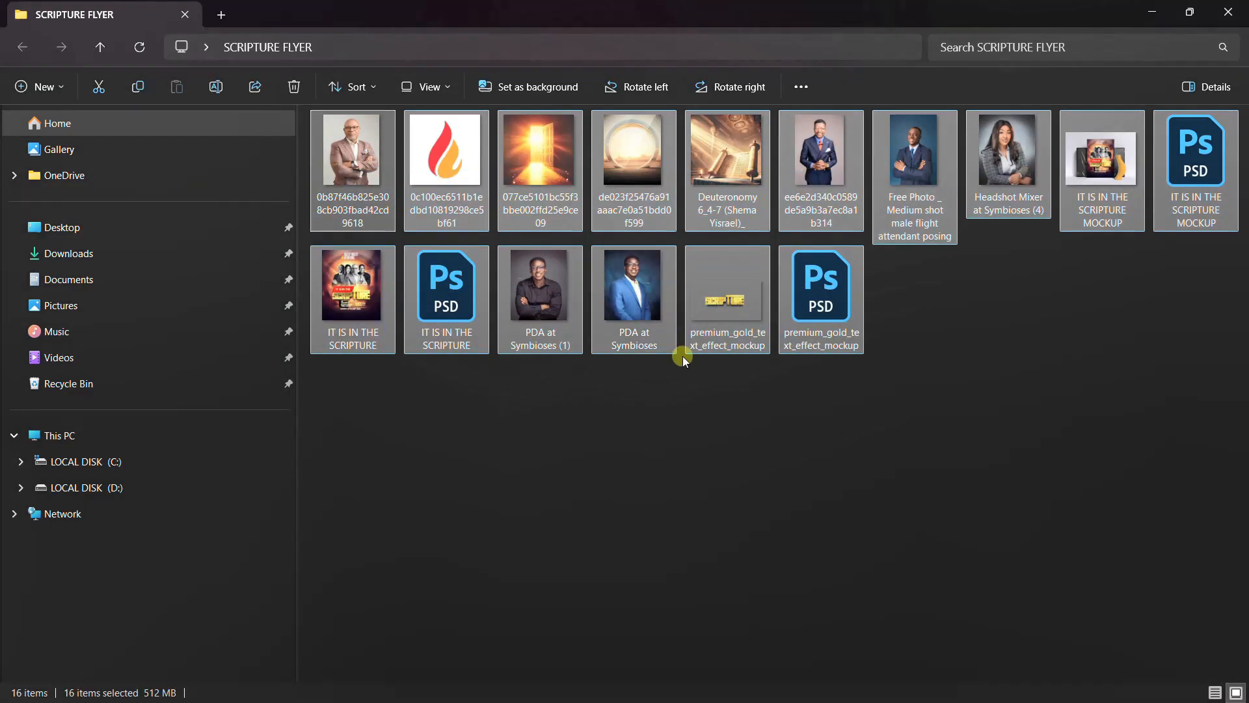
{"action": "left_click", "coordinate": [700, 396]}
{"action": "left_click_drag", "start_coordinate": [1235, 388], "coordinate": [313, 108]}
{"action": "left_click", "coordinate": [1061, 364]}
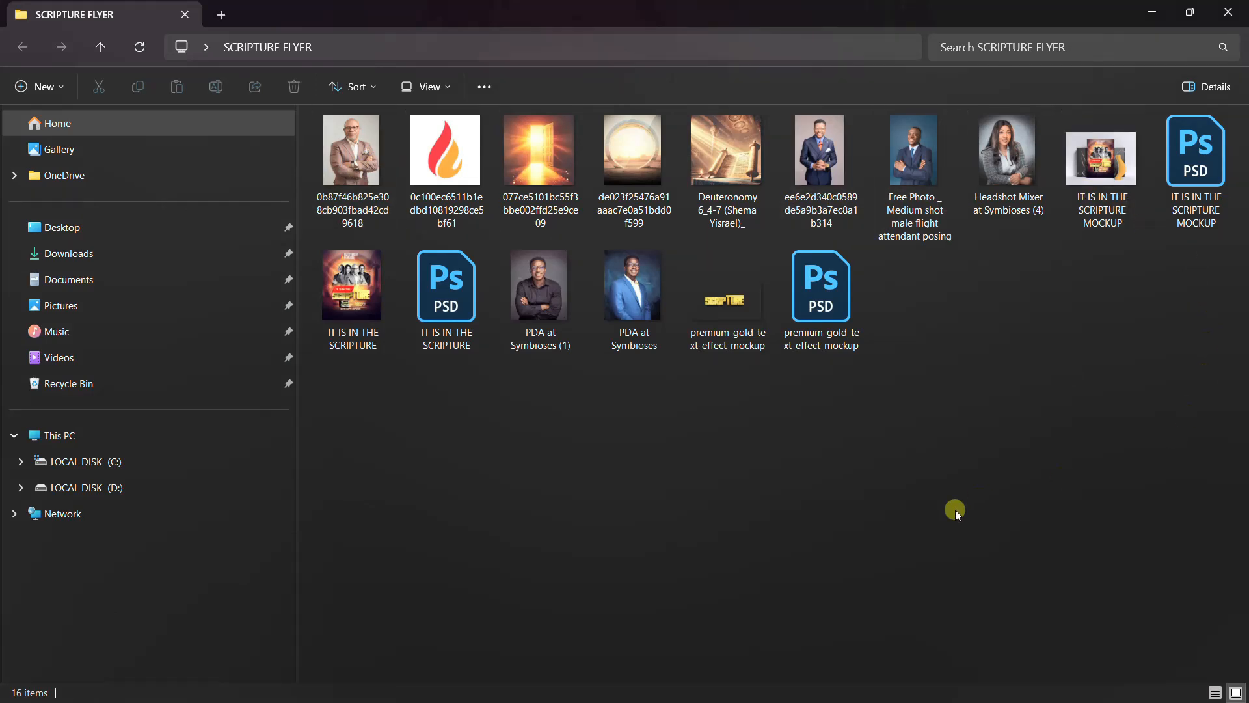
{"action": "mouse_move", "coordinate": [847, 670]}
{"action": "left_click", "coordinate": [660, 682]}
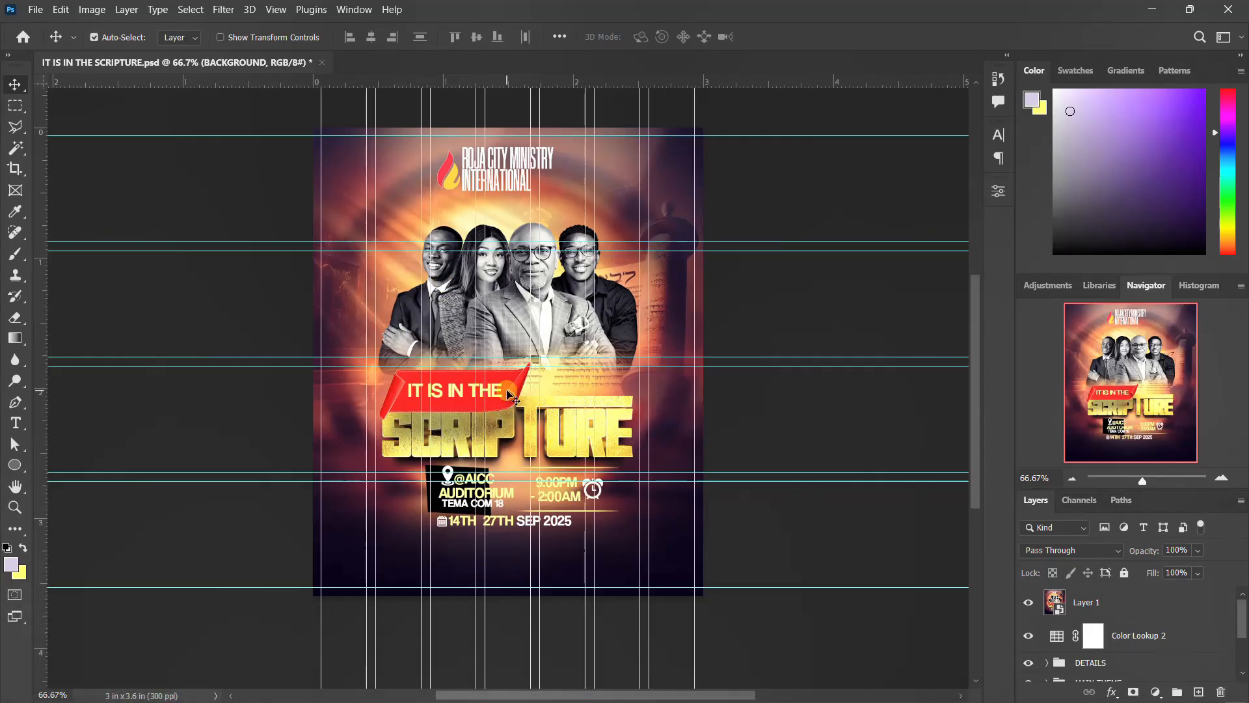
{"action": "scroll", "coordinate": [507, 394], "scroll_direction": "down", "scroll_amount": 1}
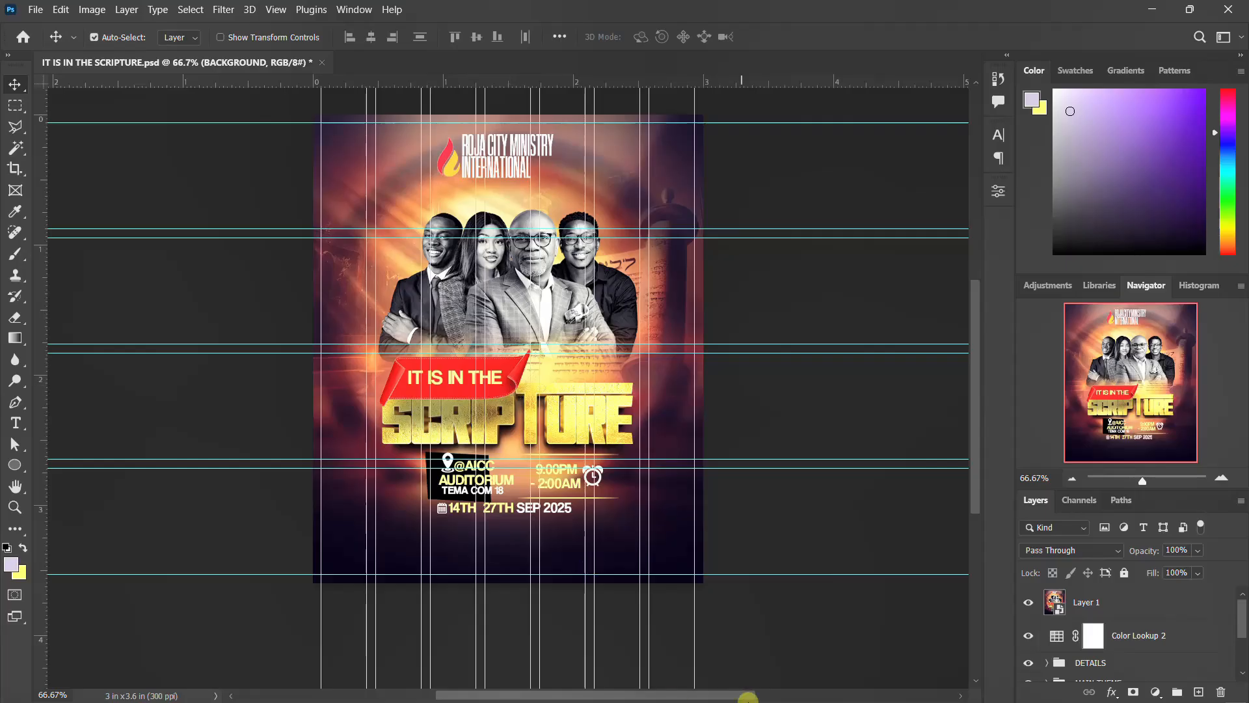
{"action": "mouse_move", "coordinate": [748, 700]}
{"action": "left_click", "coordinate": [806, 683]}
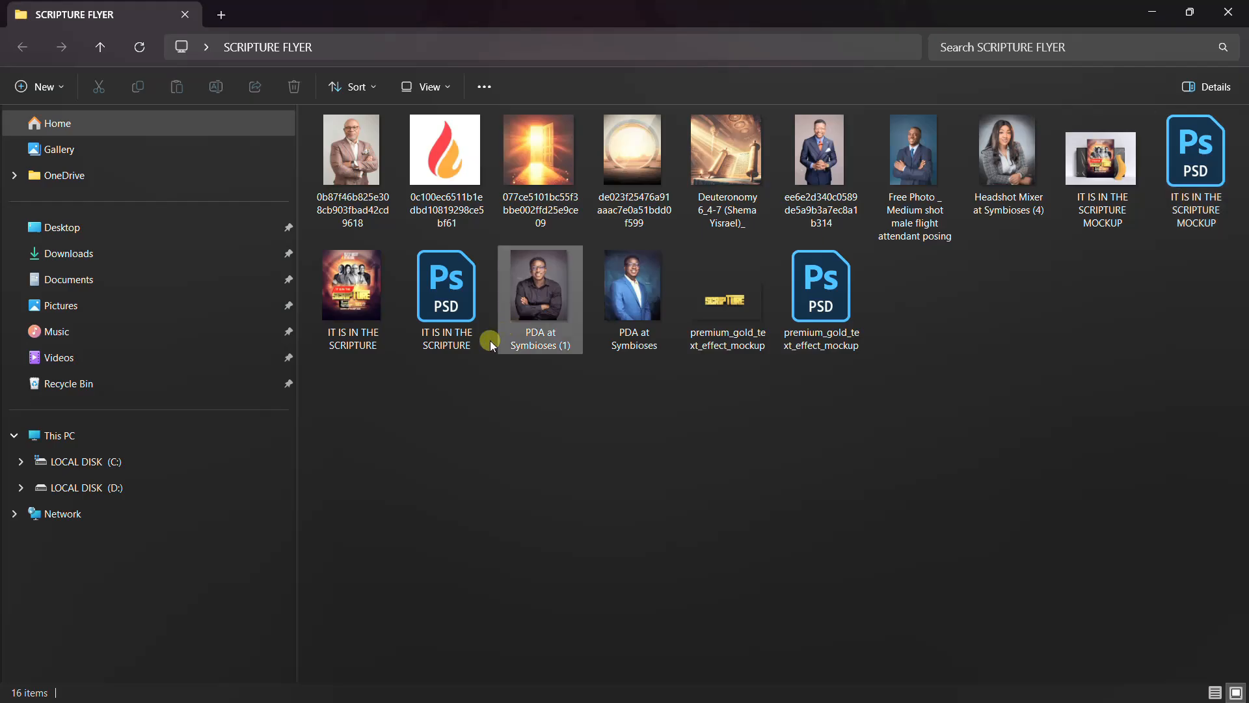
{"action": "left_click", "coordinate": [465, 315]}
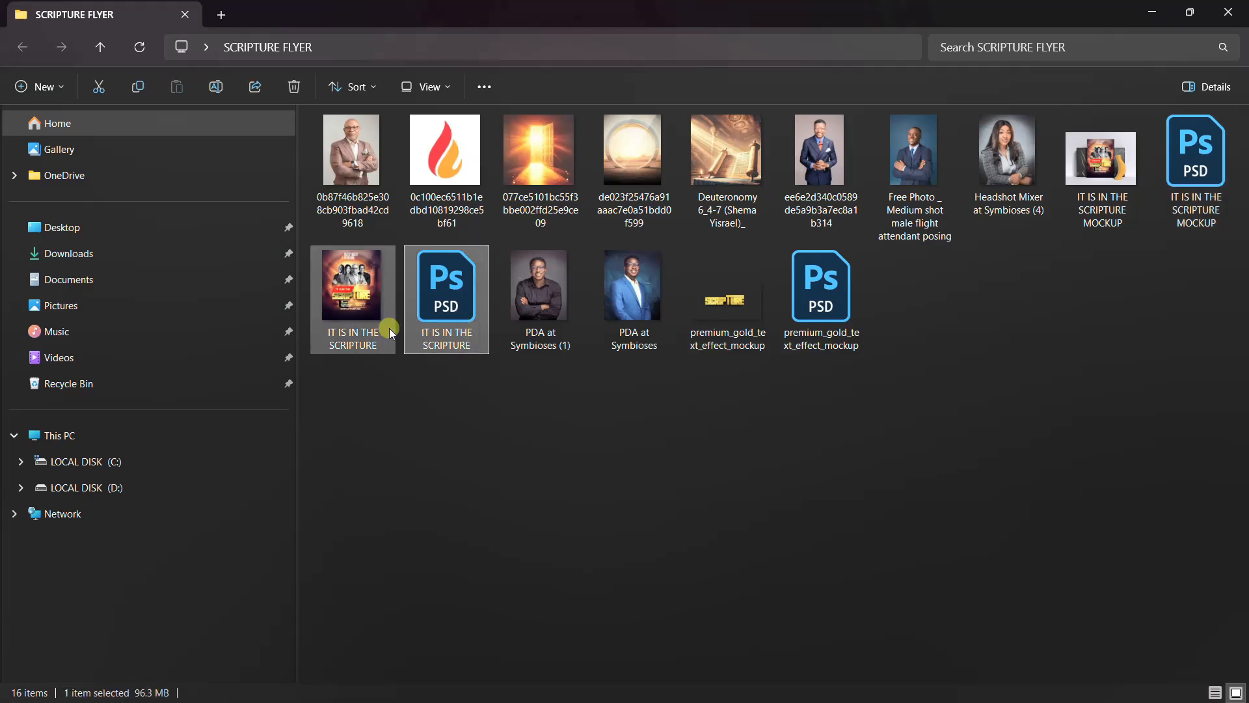
{"action": "mouse_move", "coordinate": [620, 678]}
{"action": "left_click", "coordinate": [663, 683]}
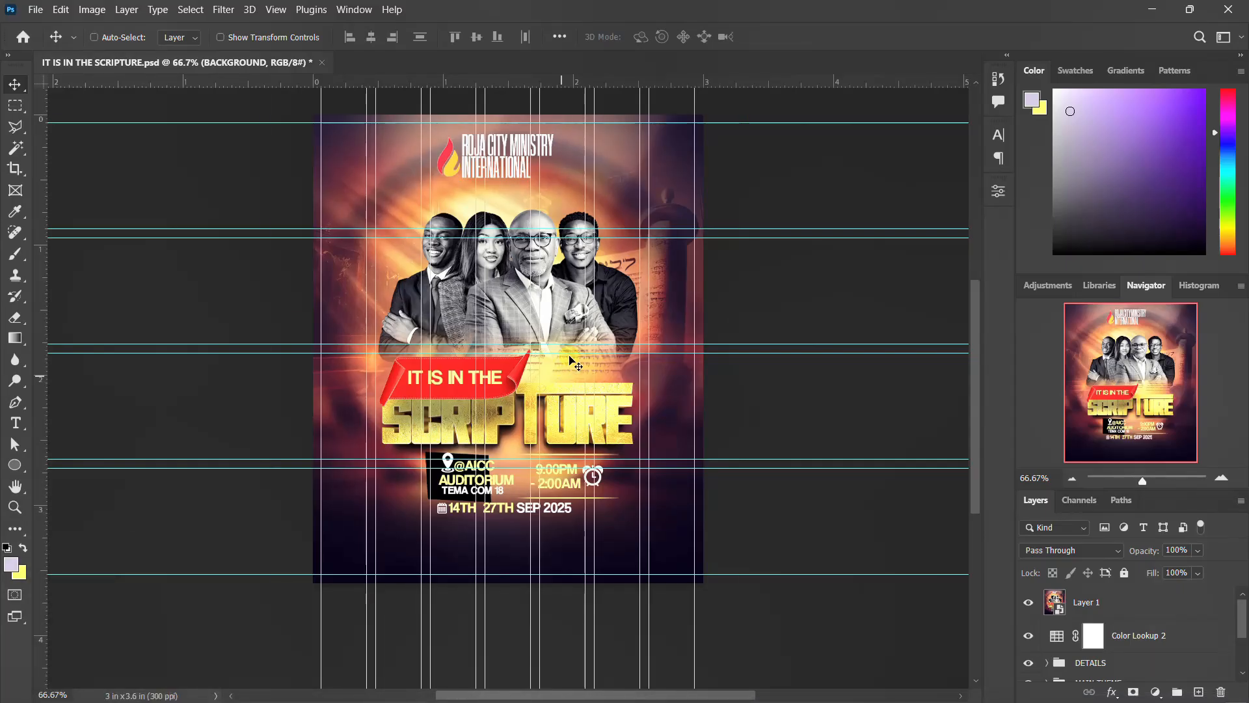
Create a new document named SCRIPTURE FLYER, 900 × 1080 pixels at 300 pixels/inch resolution.
{"action": "key", "text": "ctrl+n"}
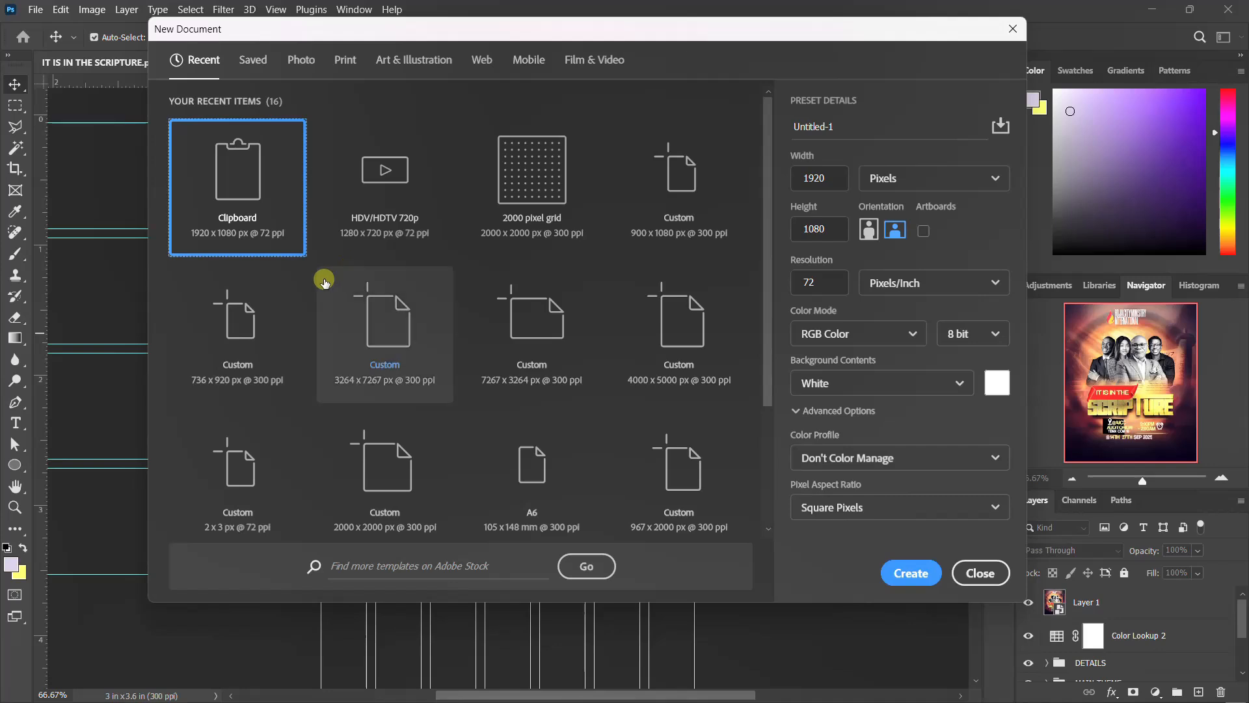
{"action": "left_click", "coordinate": [800, 178]}
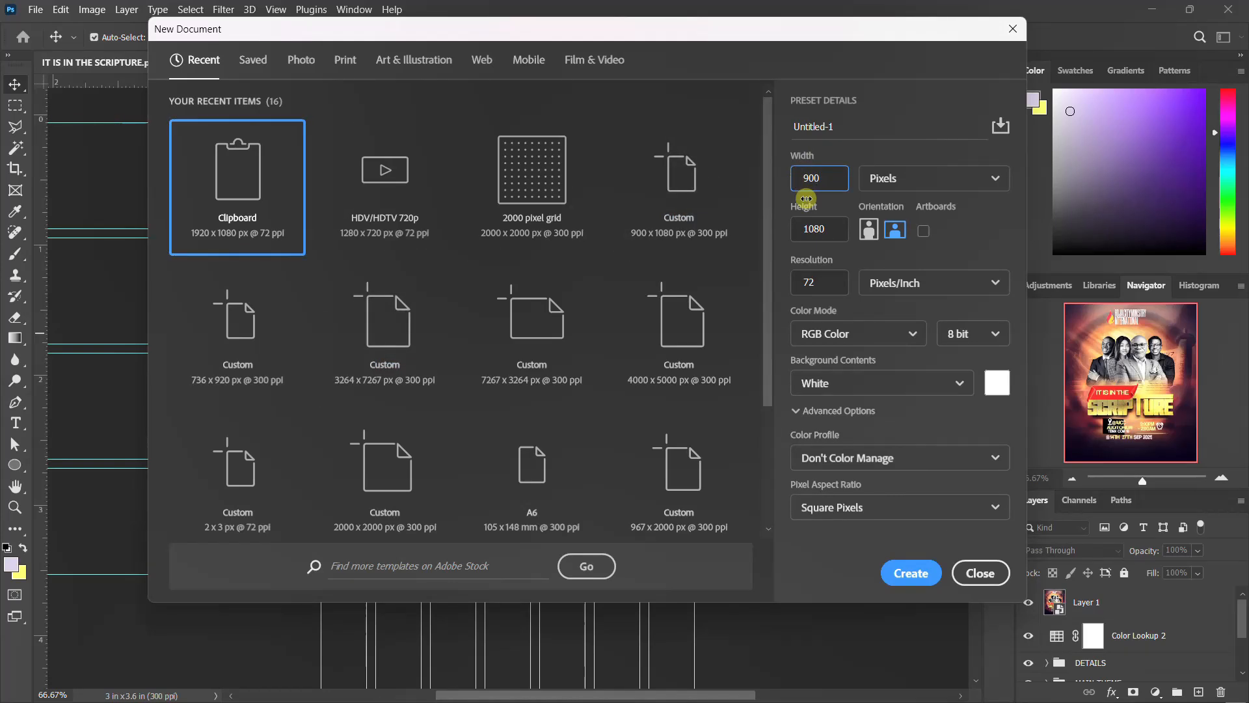
{"action": "left_click", "coordinate": [825, 228]}
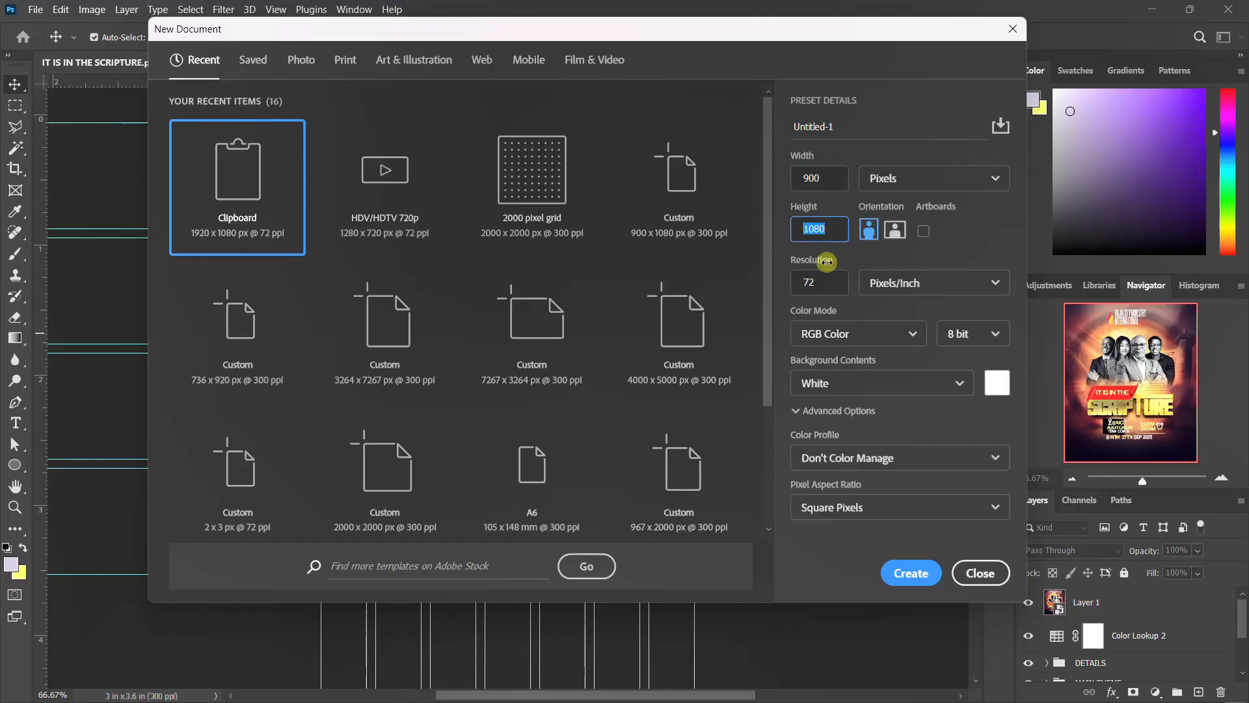
{"action": "left_click", "coordinate": [823, 286]}
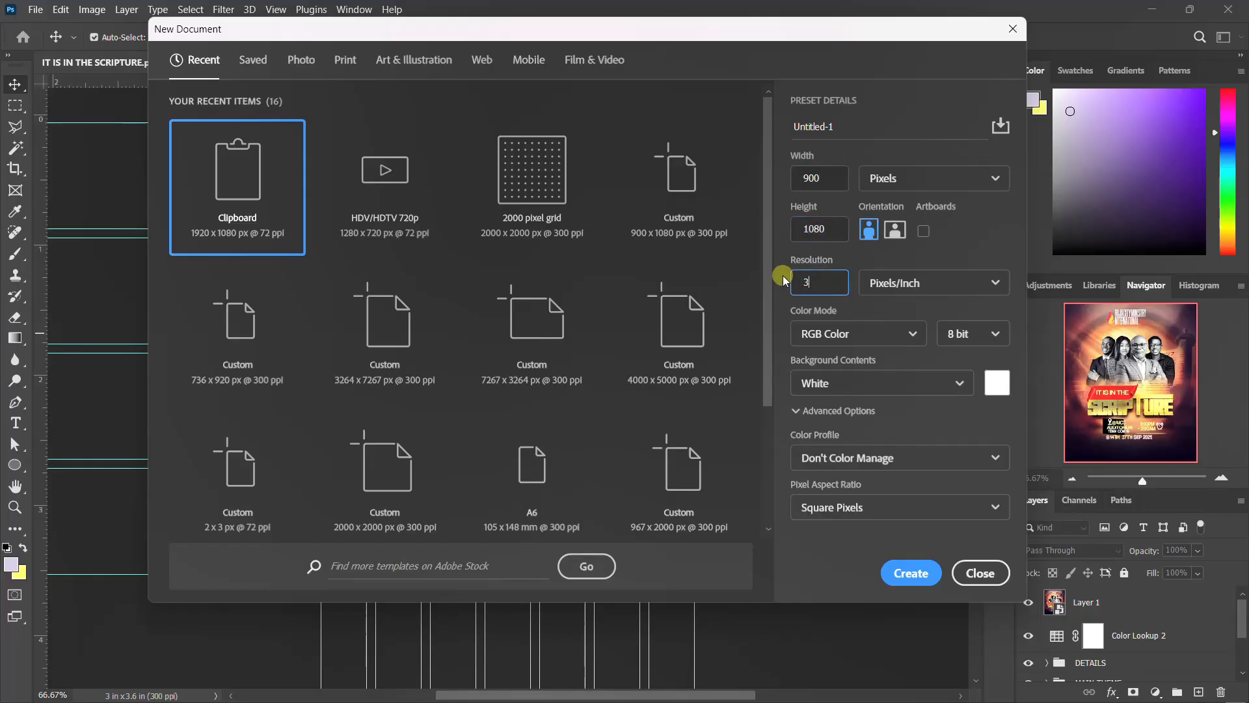
{"action": "left_click", "coordinate": [849, 127]}
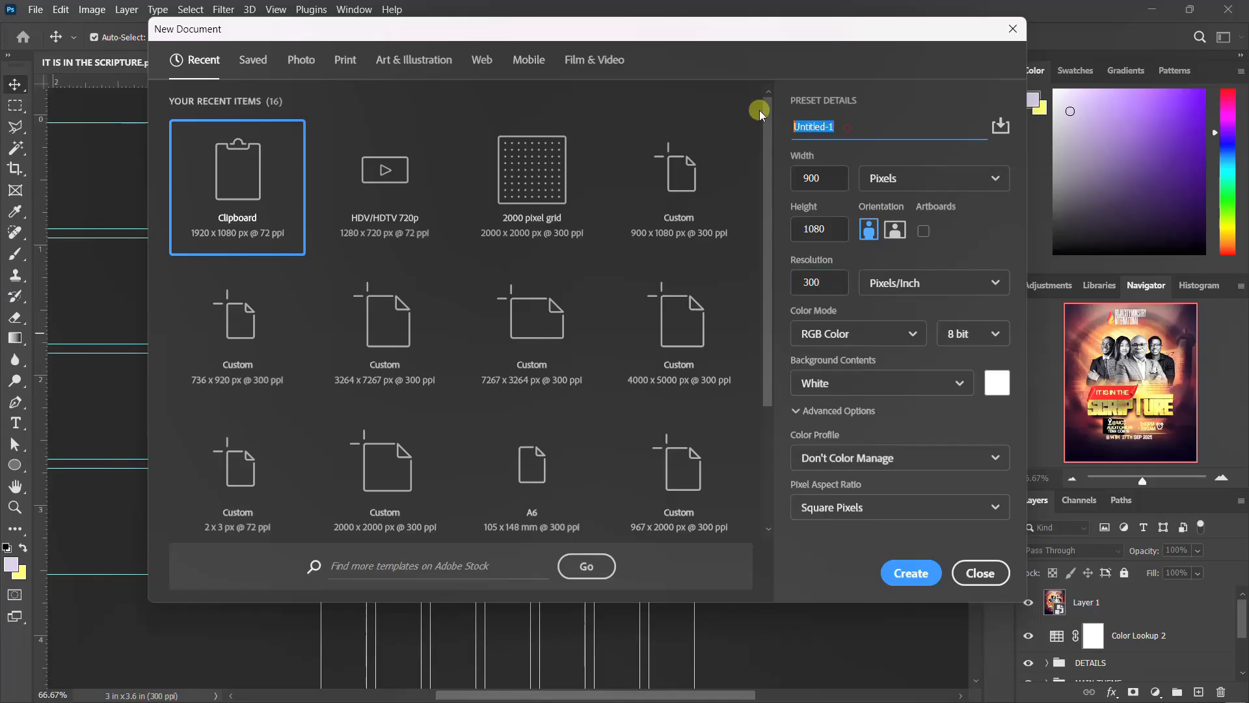
{"action": "type", "text": "C"}
{"action": "type", "text": "CRIP"}
{"action": "type", "text": "TURE "}
{"action": "type", "text": "FLYER"}
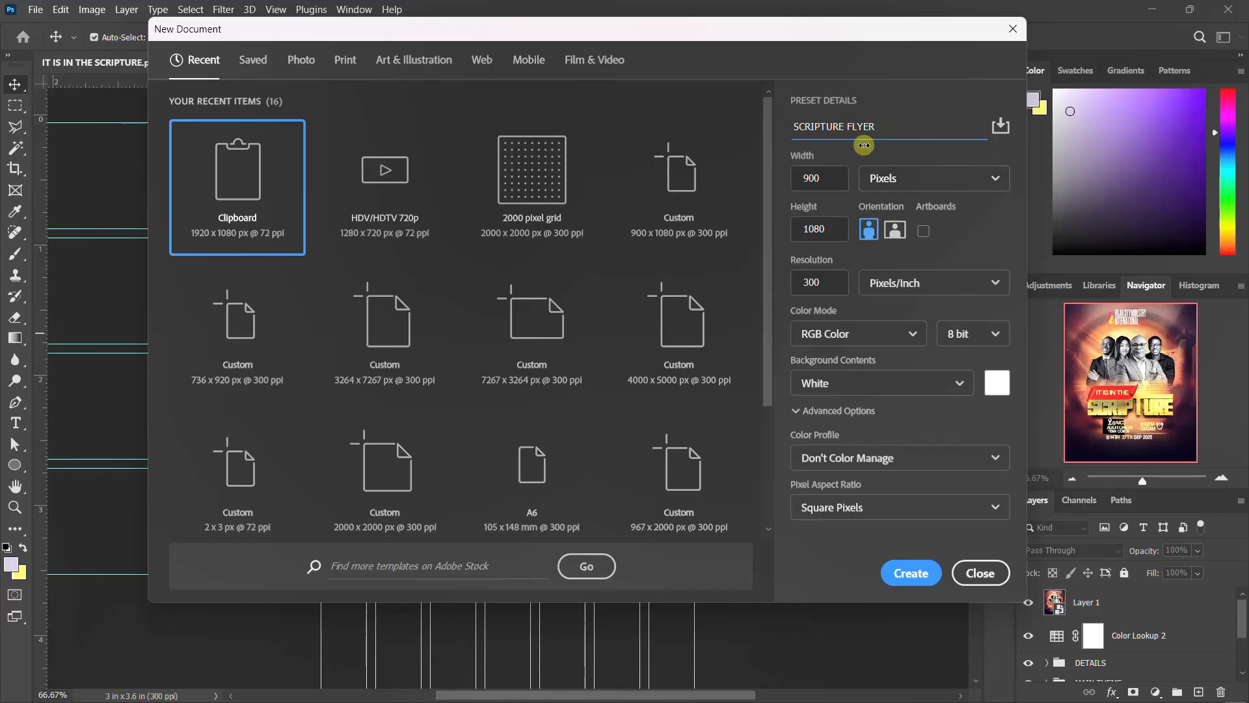
{"action": "left_click", "coordinate": [823, 285]}
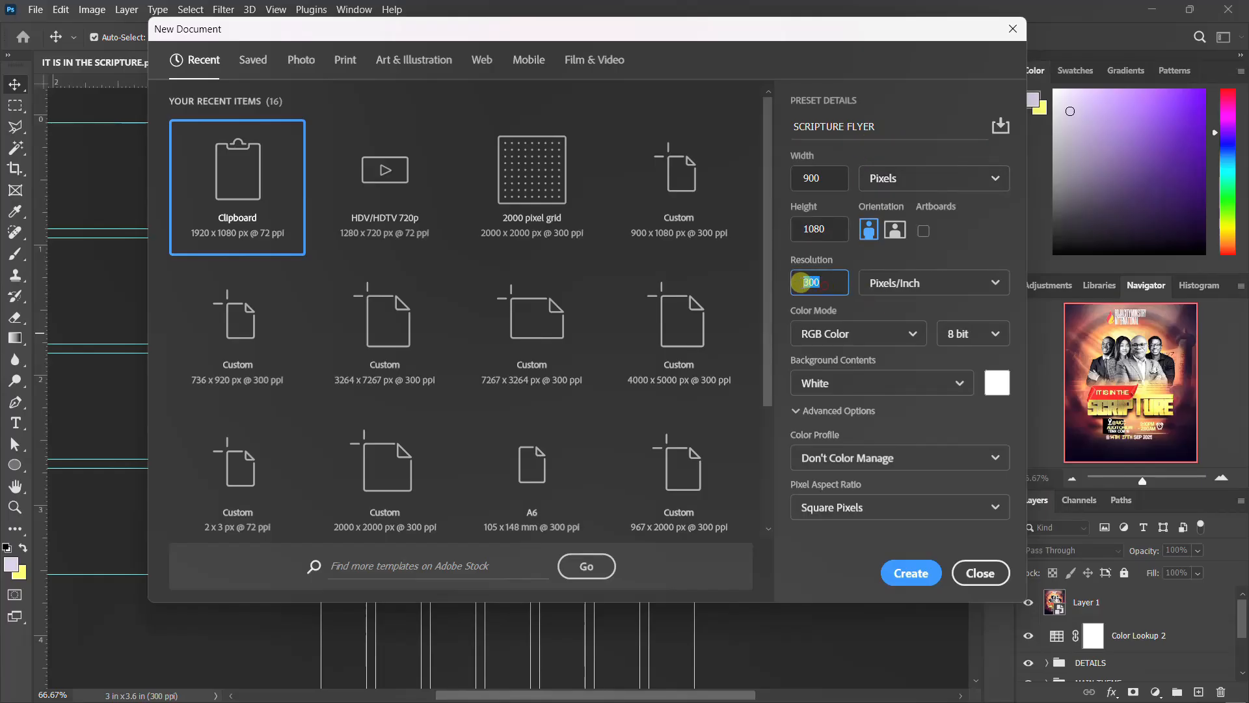
{"action": "left_click", "coordinate": [893, 563]}
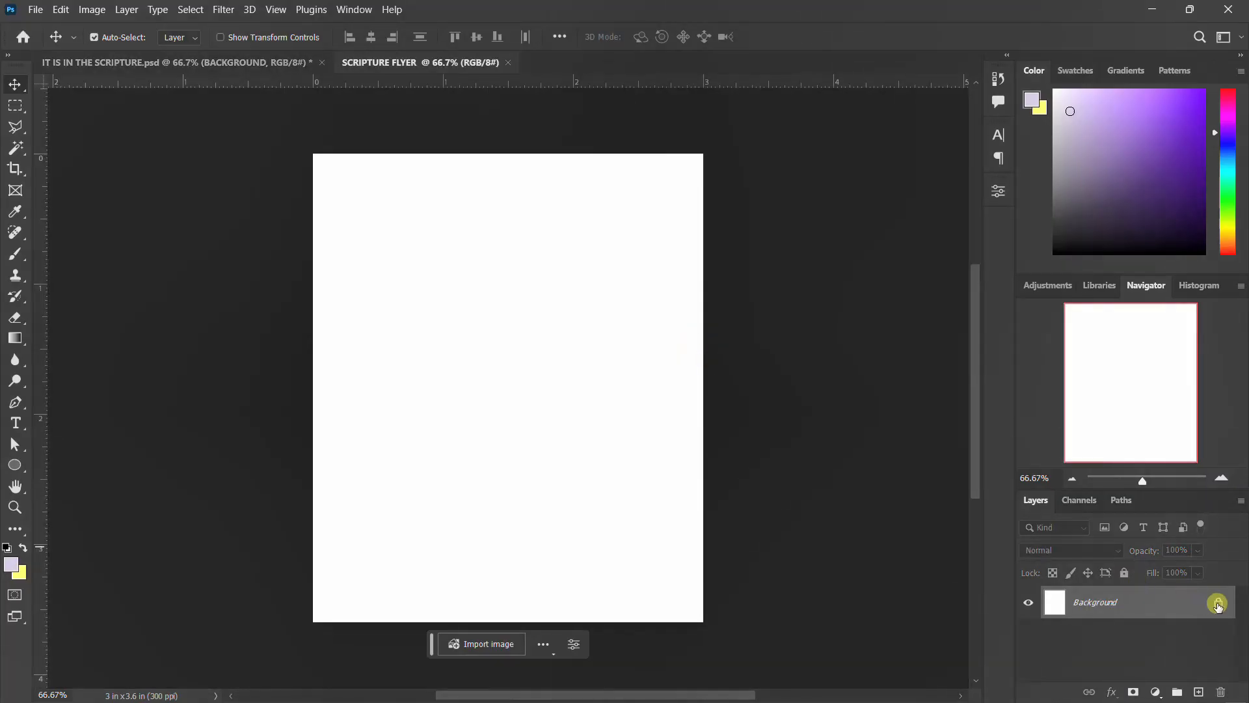
Unlock the new document's background layer.
{"action": "left_click", "coordinate": [1219, 604]}
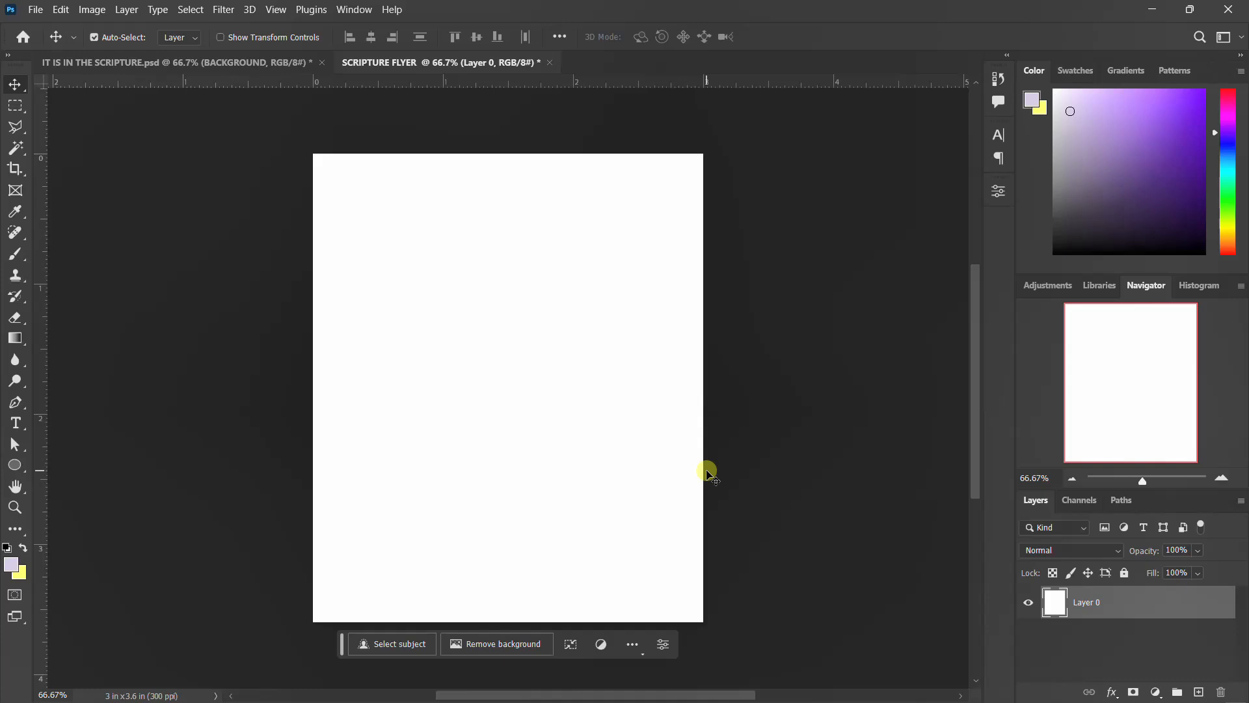
{"action": "key", "text": "ctrl+Tab"}
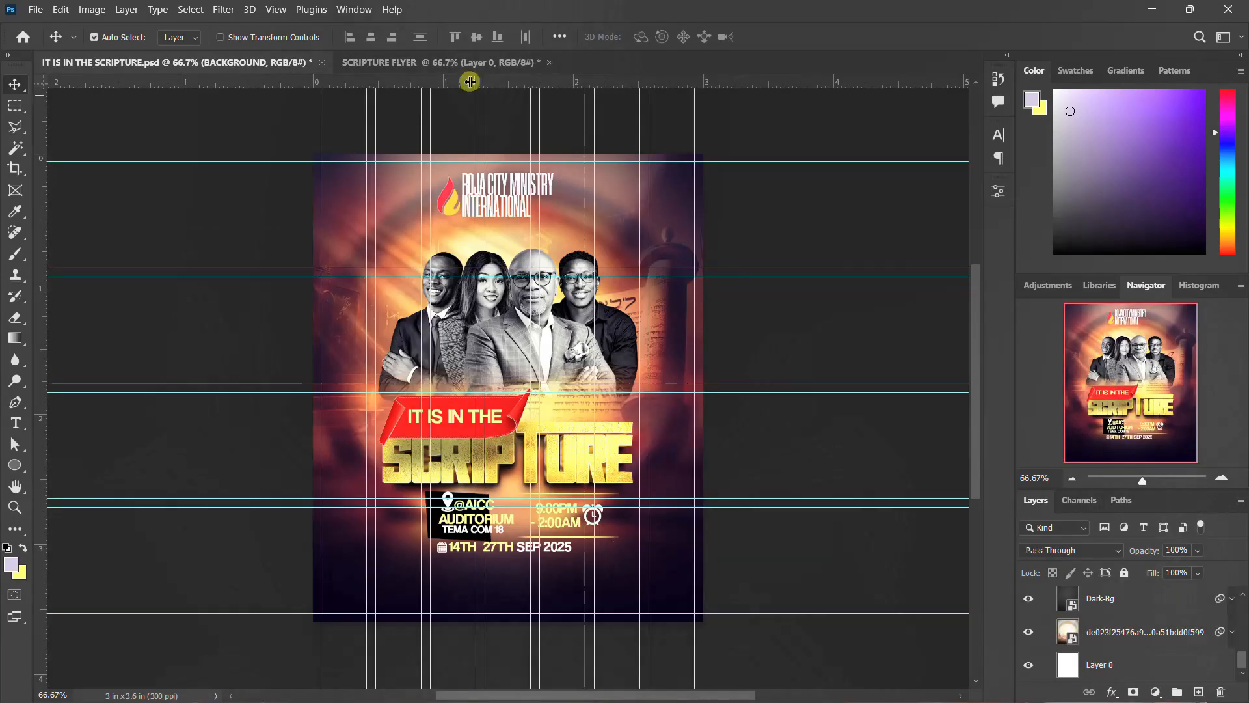
{"action": "left_click", "coordinate": [479, 61]}
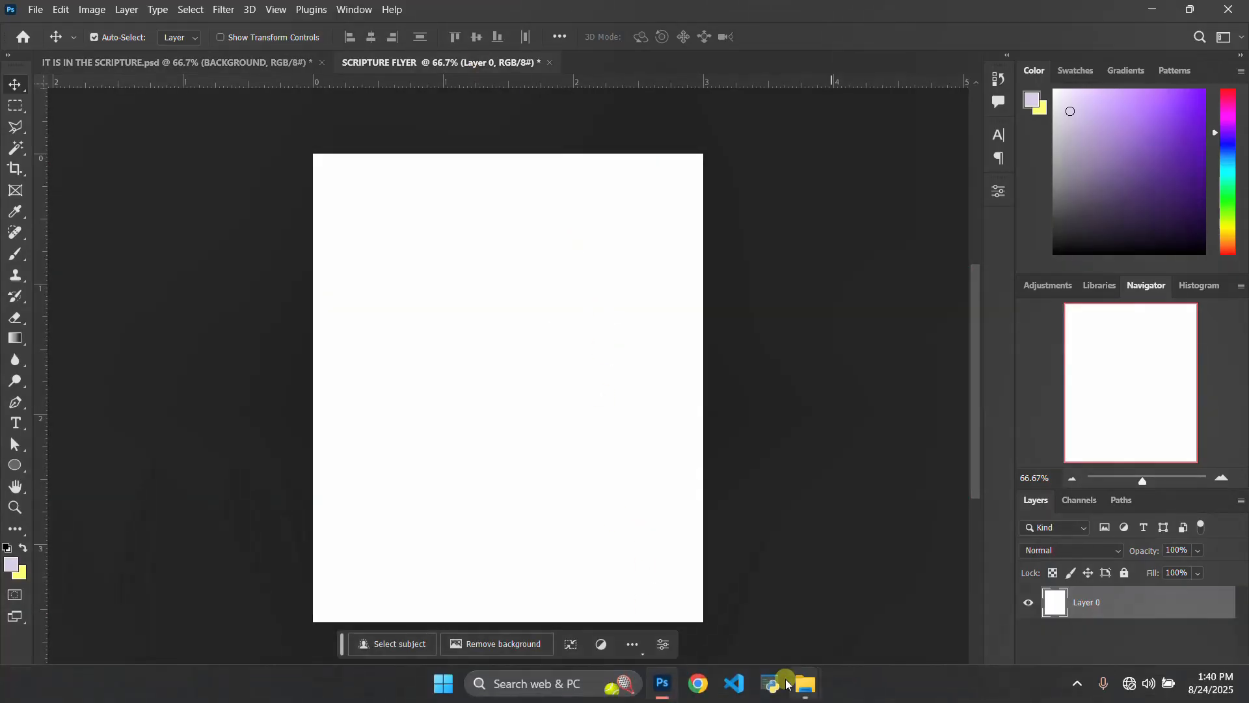
Place the desert ring image (de023f25476a91…) into the new document and scale it to cover the canvas.
{"action": "mouse_move", "coordinate": [806, 680]}
{"action": "left_click", "coordinate": [745, 622]}
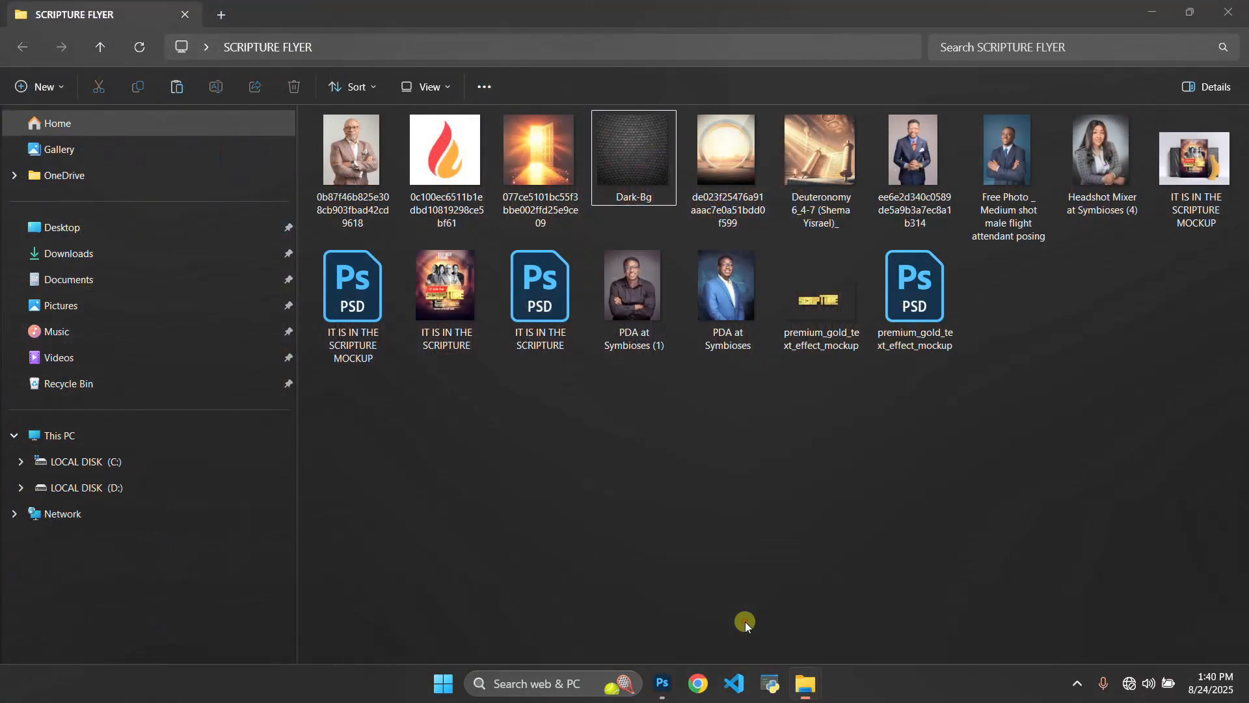
{"action": "left_click", "coordinate": [745, 128]}
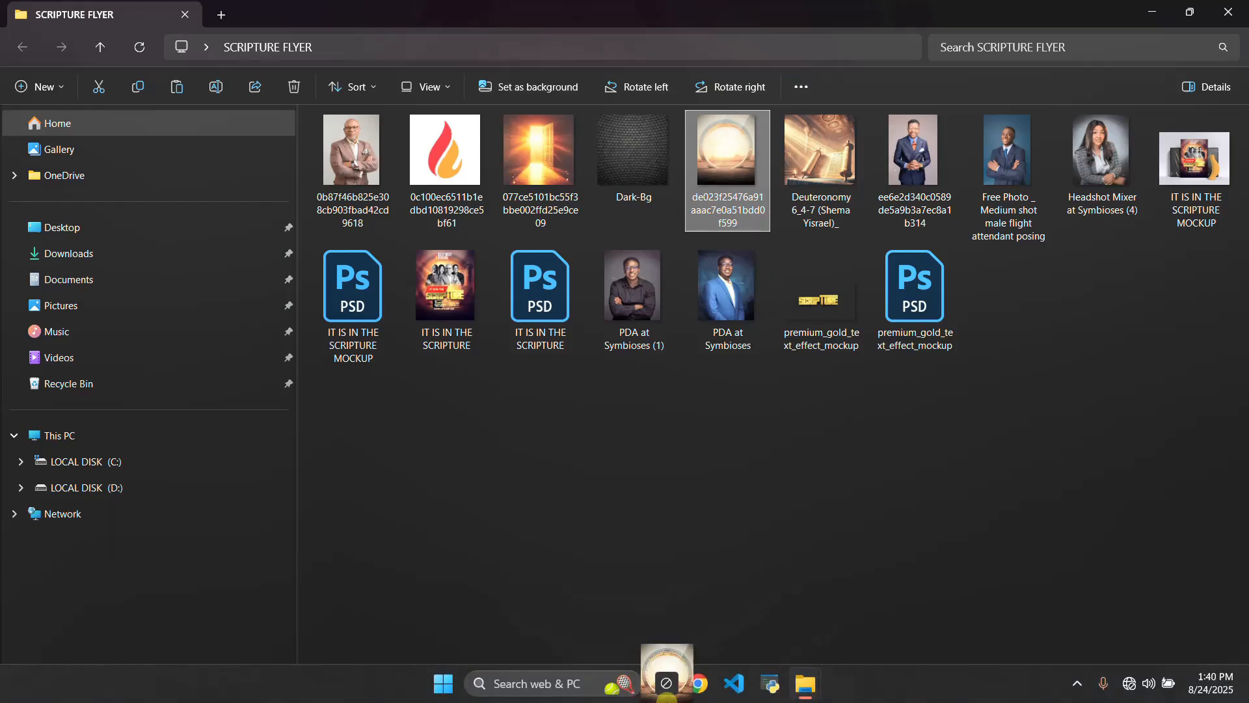
{"action": "left_click", "coordinate": [662, 683]}
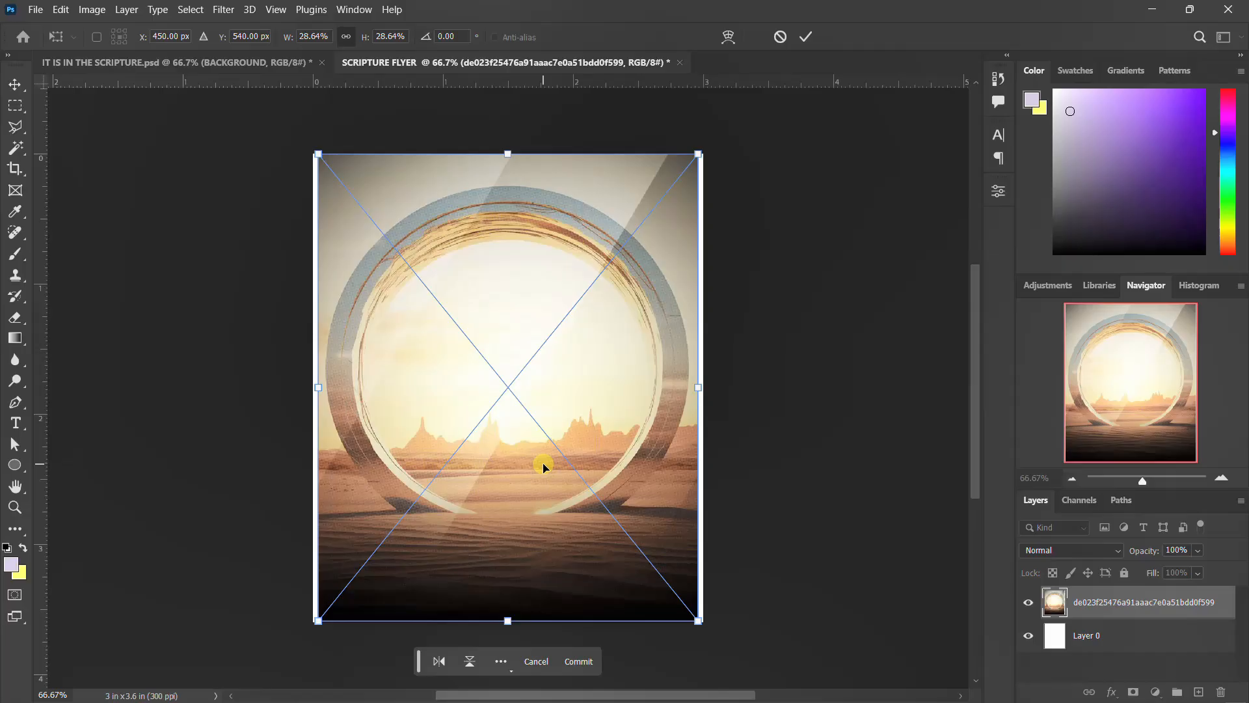
{"action": "left_click_drag", "start_coordinate": [698, 621], "coordinate": [717, 630]}
{"action": "key", "text": "Return"}
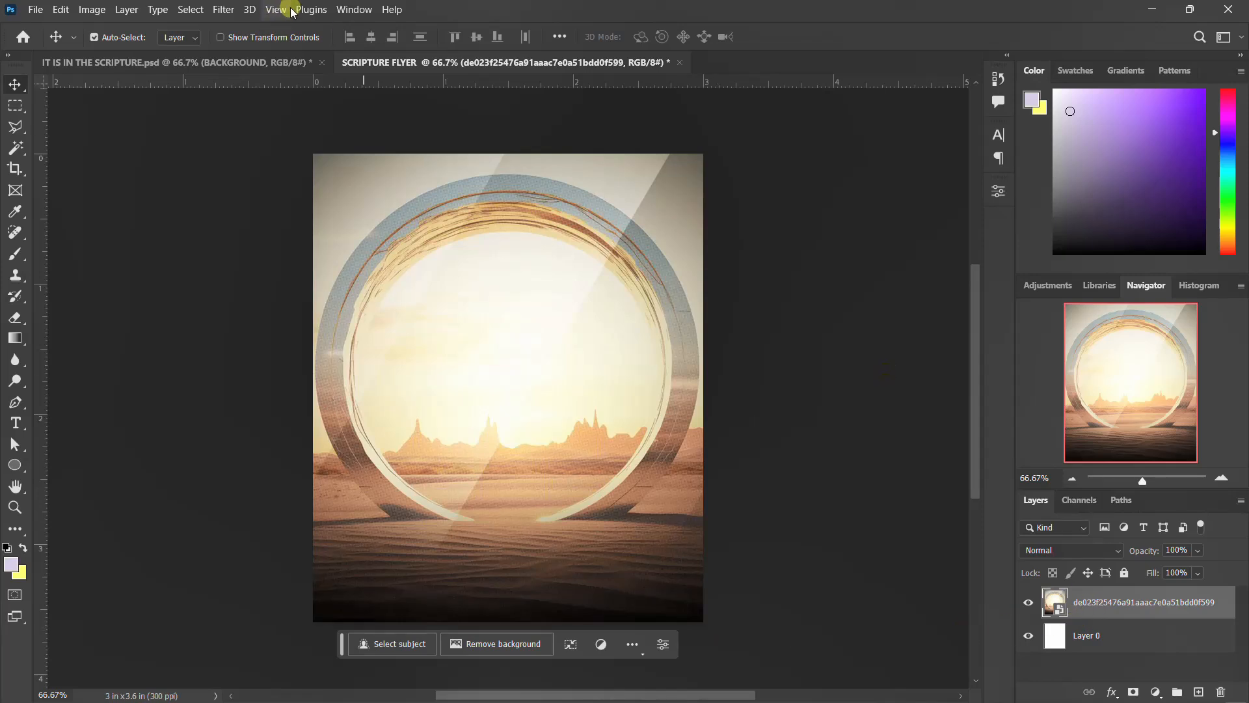
Apply a Gaussian Blur with a 20-pixel radius to the placed desert ring image.
{"action": "left_click", "coordinate": [223, 10]}
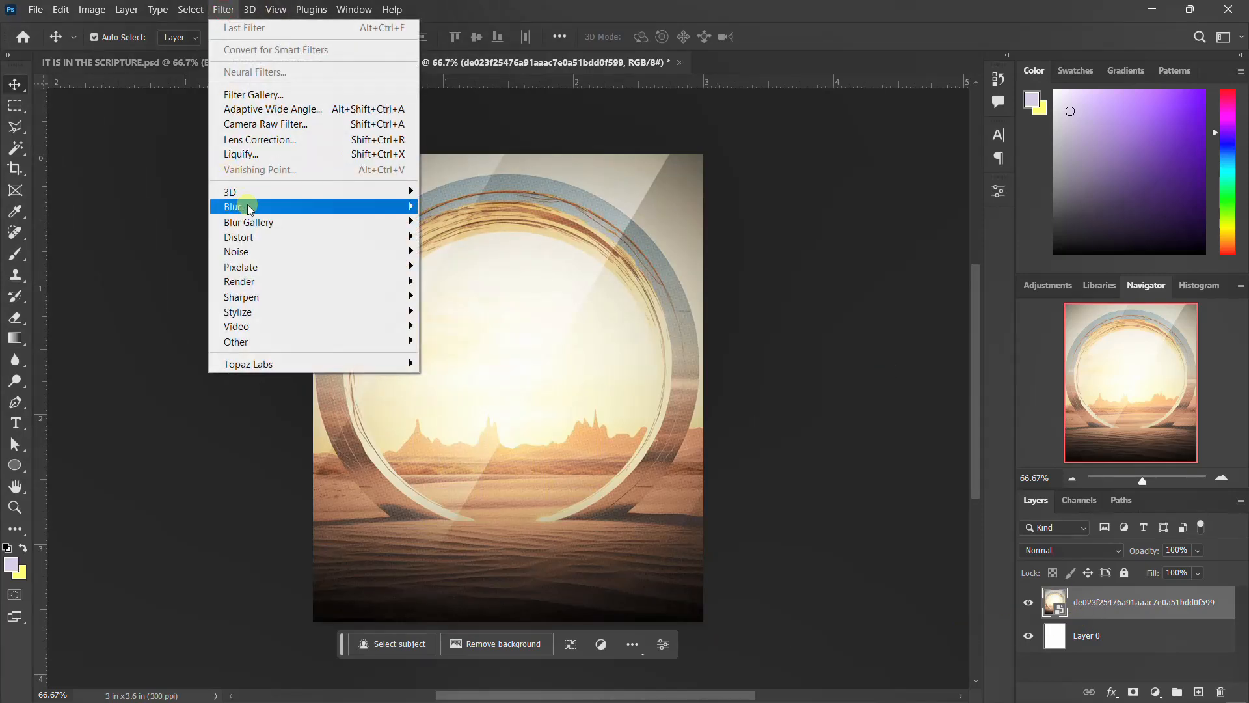
{"action": "mouse_move", "coordinate": [248, 205]}
{"action": "left_click", "coordinate": [454, 268]}
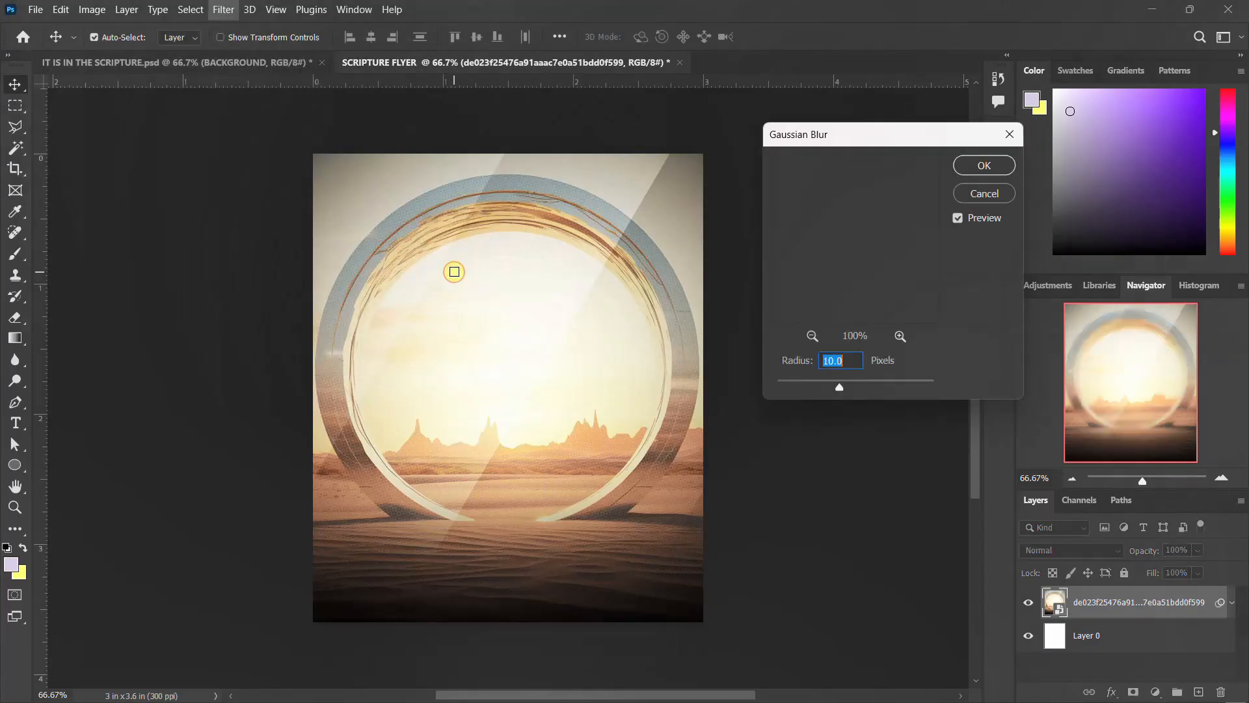
{"action": "type", "text": "20"}
{"action": "key", "text": "Return"}
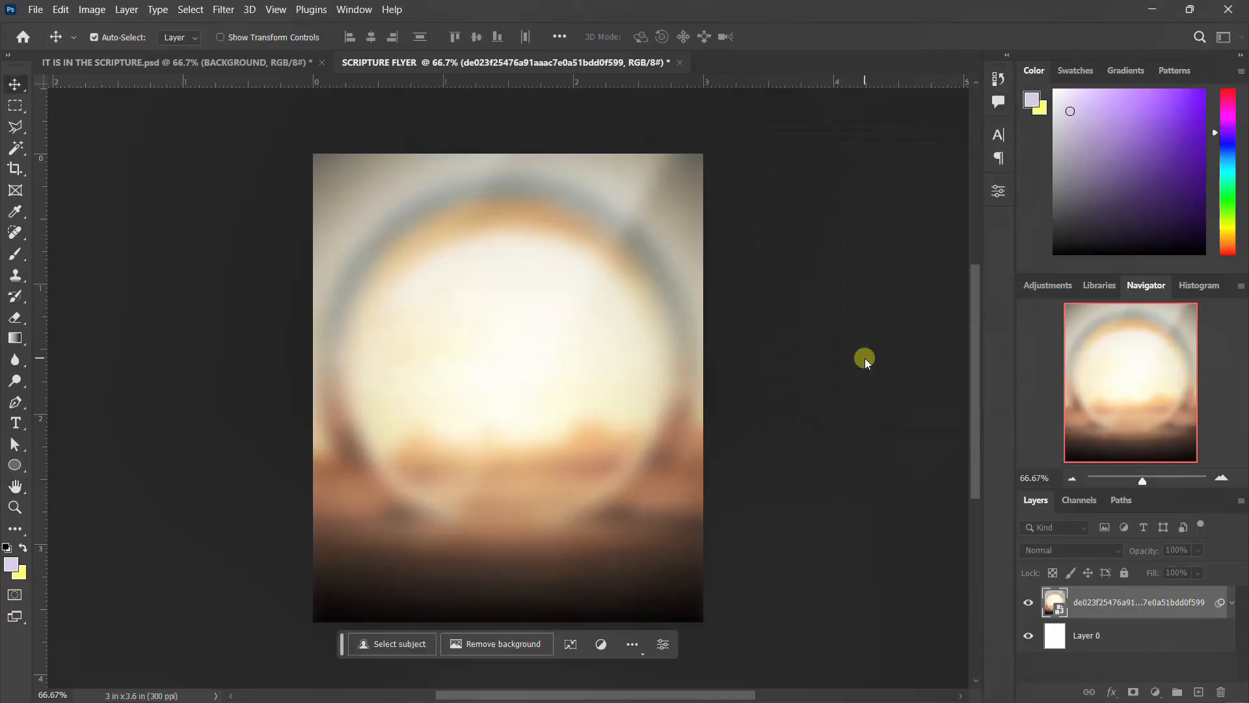
Place the Dark-Bg image into the document and scale it to cover the canvas.
{"action": "left_click", "coordinate": [1230, 604]}
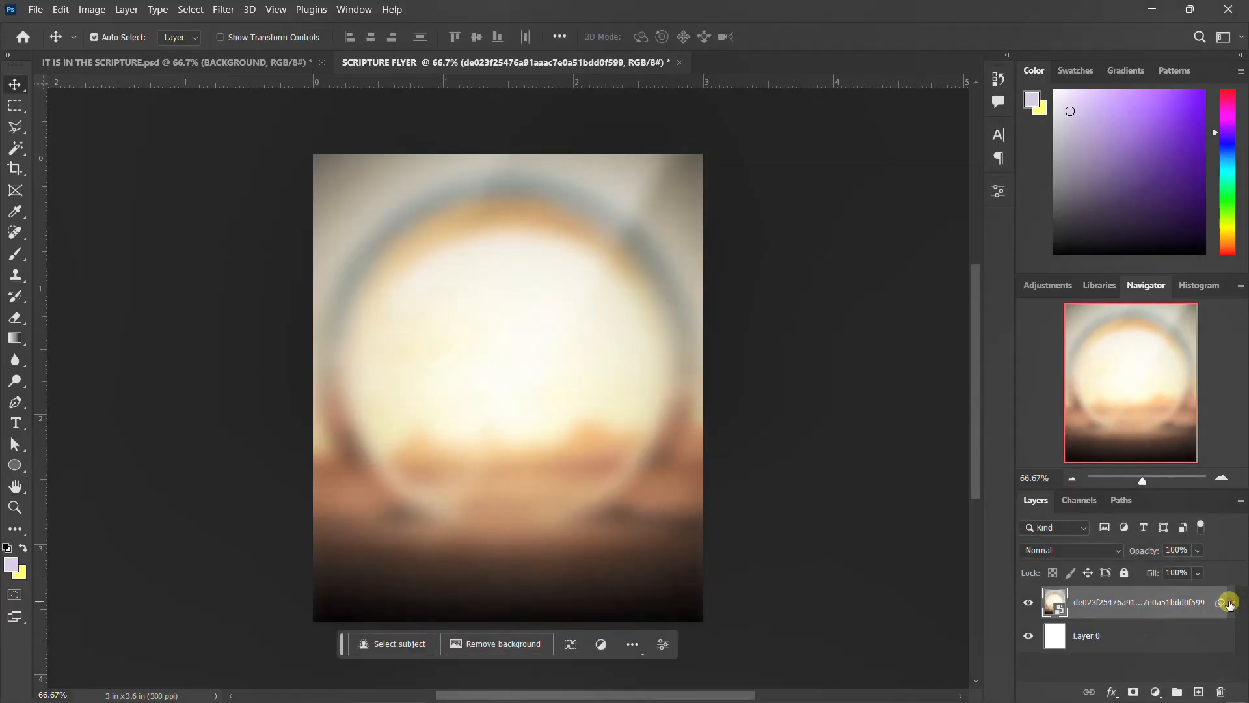
{"action": "mouse_move", "coordinate": [797, 687]}
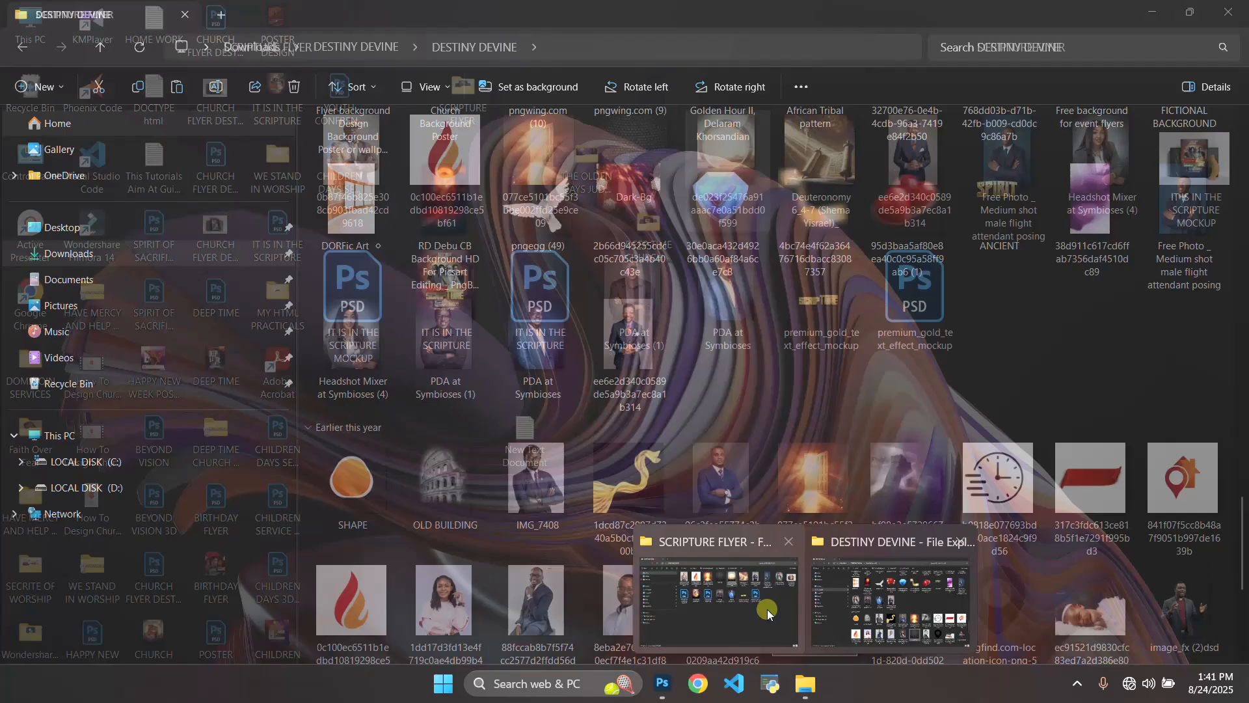
{"action": "left_click", "coordinate": [768, 609]}
{"action": "left_click", "coordinate": [633, 158]}
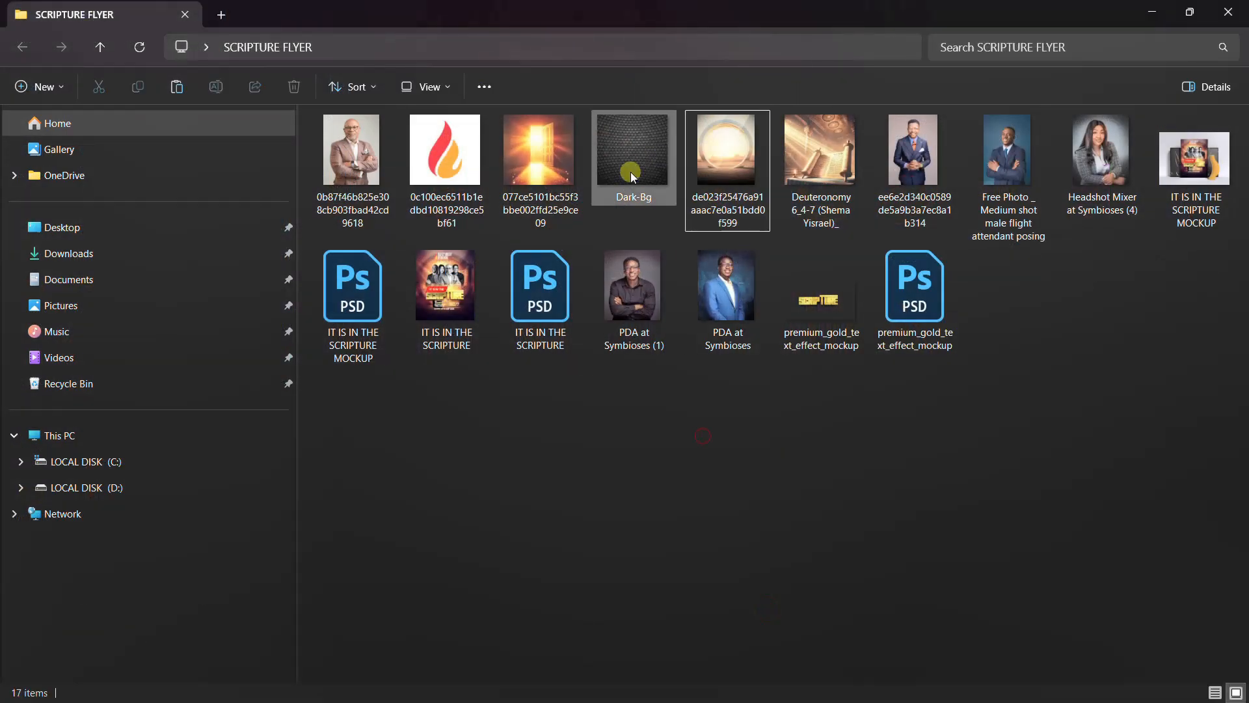
{"action": "left_click_drag", "start_coordinate": [632, 159], "coordinate": [584, 493]}
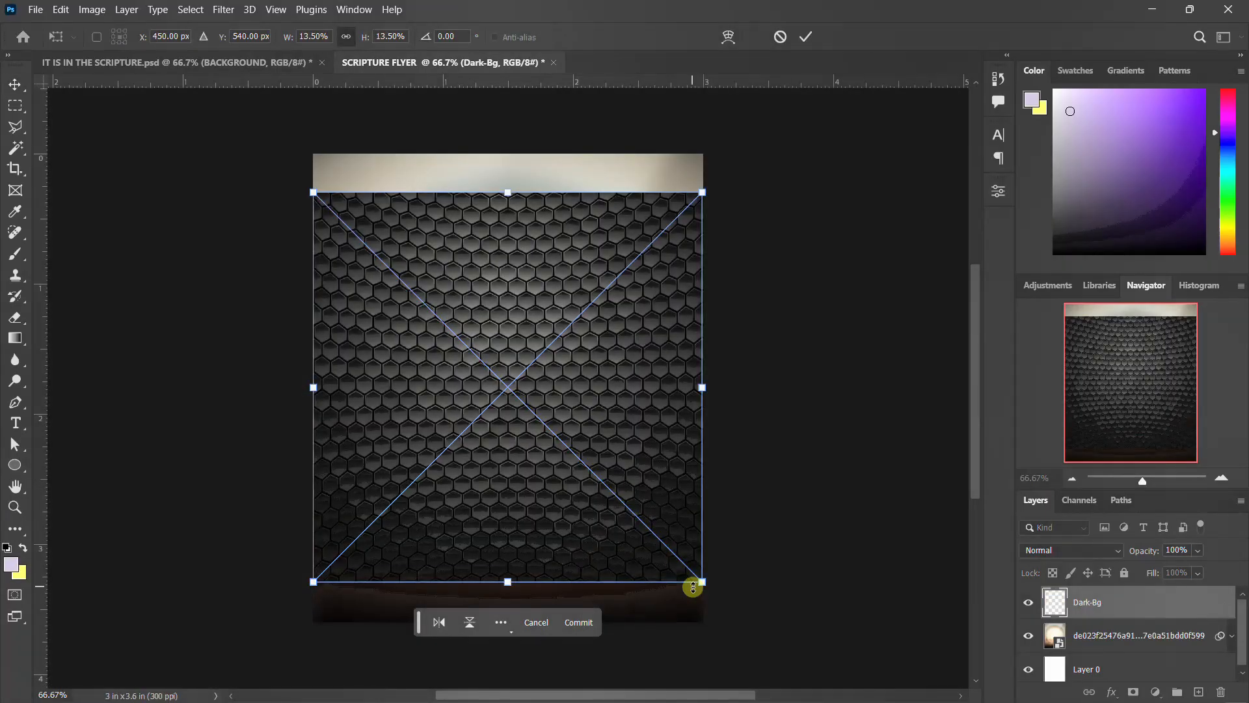
{"action": "left_click_drag", "start_coordinate": [697, 581], "coordinate": [754, 619]}
{"action": "key", "text": "Return"}
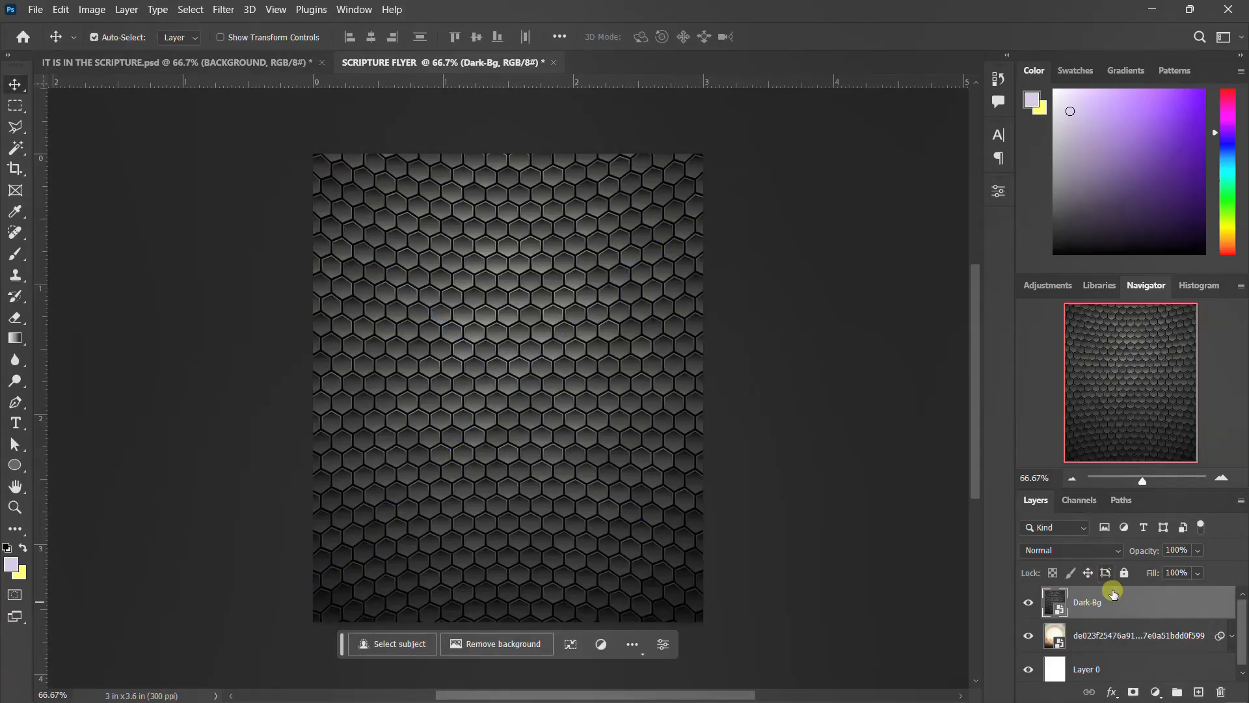
Apply a Gaussian Blur with a 10-pixel radius to the Dark-Bg layer.
{"action": "left_click", "coordinate": [223, 11]}
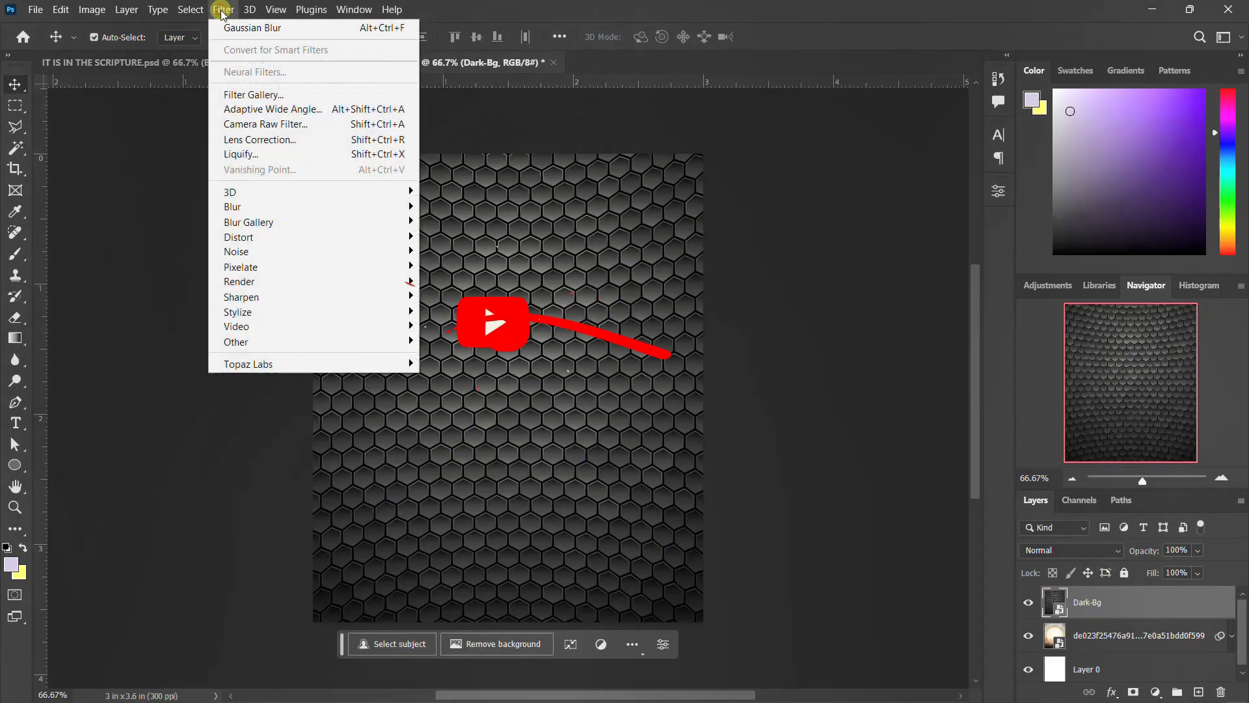
{"action": "left_click", "coordinate": [276, 204]}
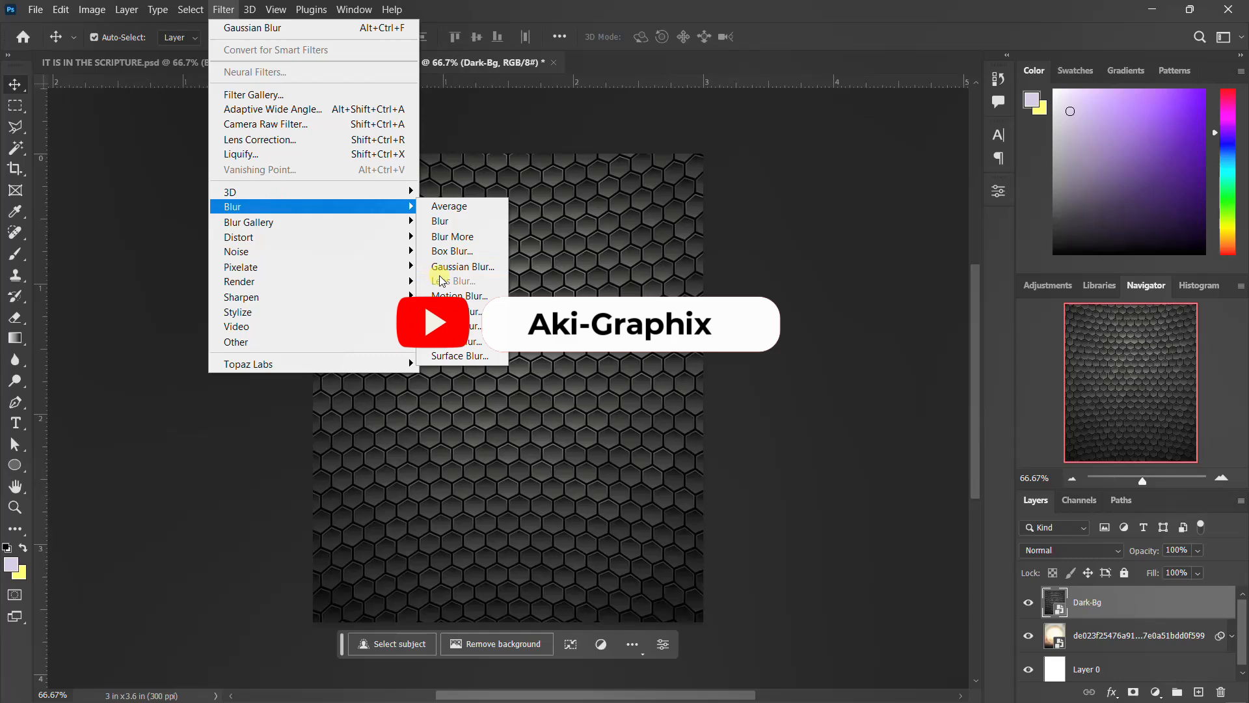
{"action": "left_click", "coordinate": [431, 270]}
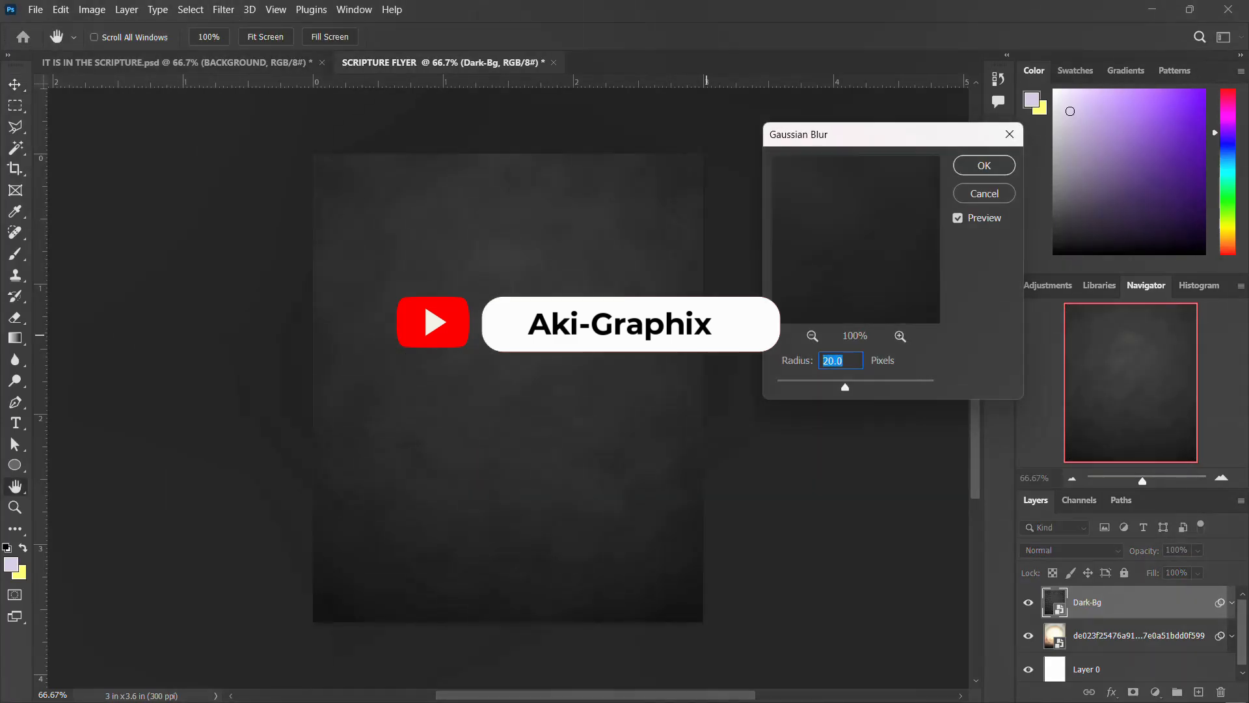
{"action": "type", "text": "10"}
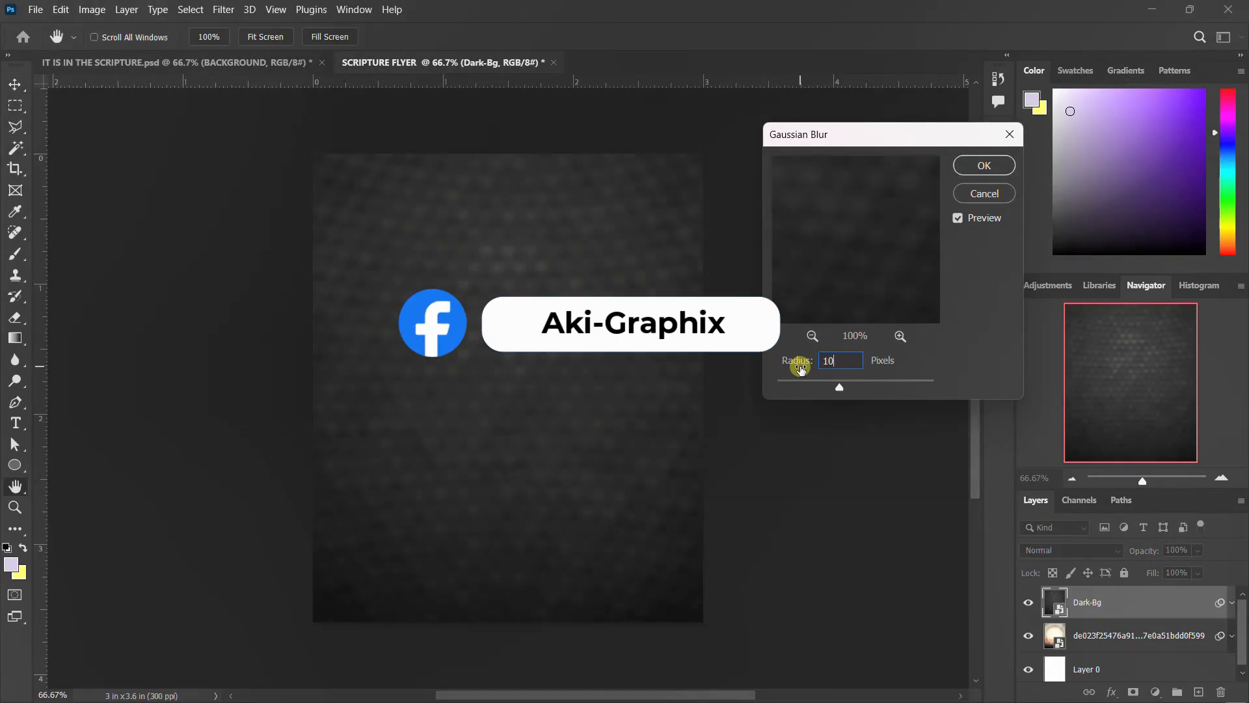
{"action": "key", "text": "Return"}
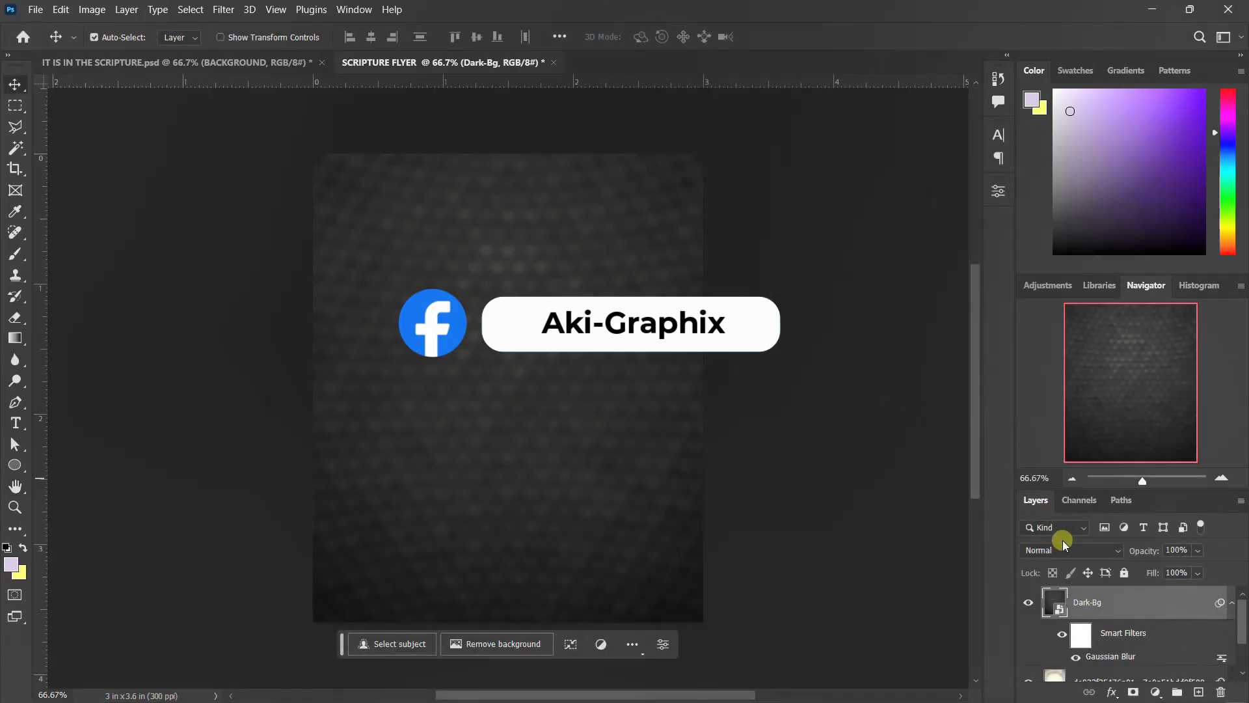
Set the Dark-Bg layer's blend mode to Soft Light.
{"action": "left_click", "coordinate": [1071, 548]}
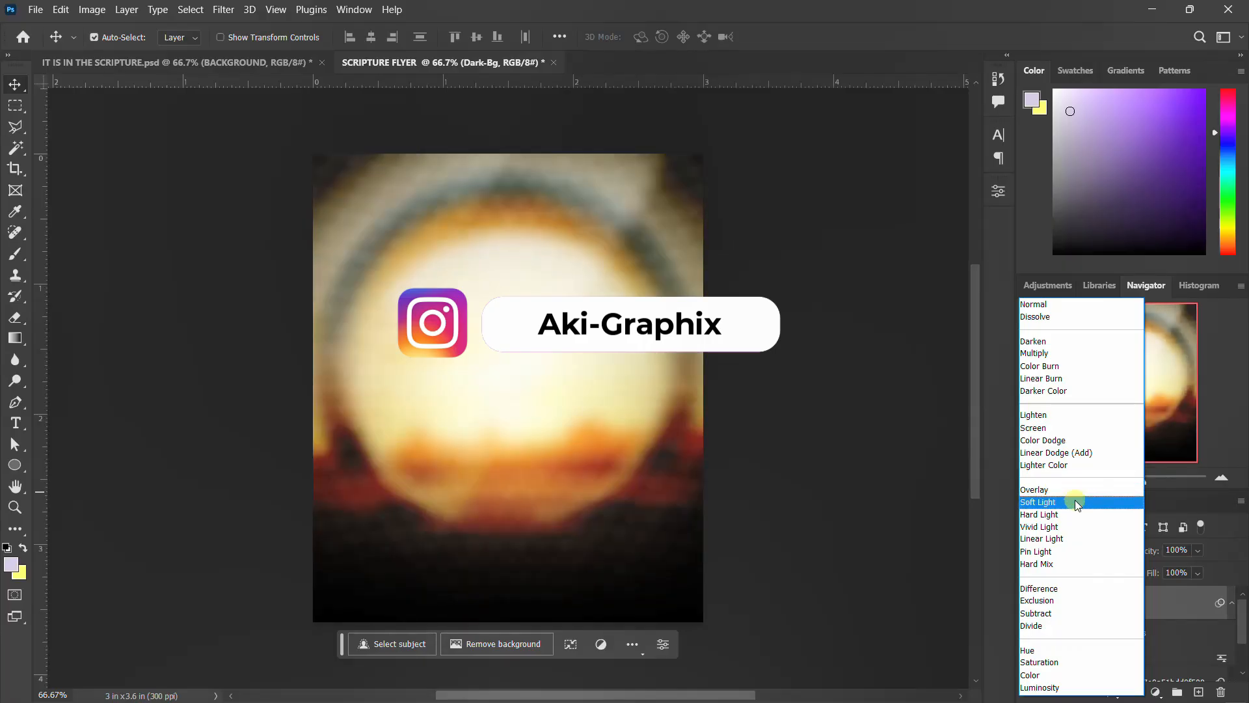
{"action": "left_click", "coordinate": [1075, 503]}
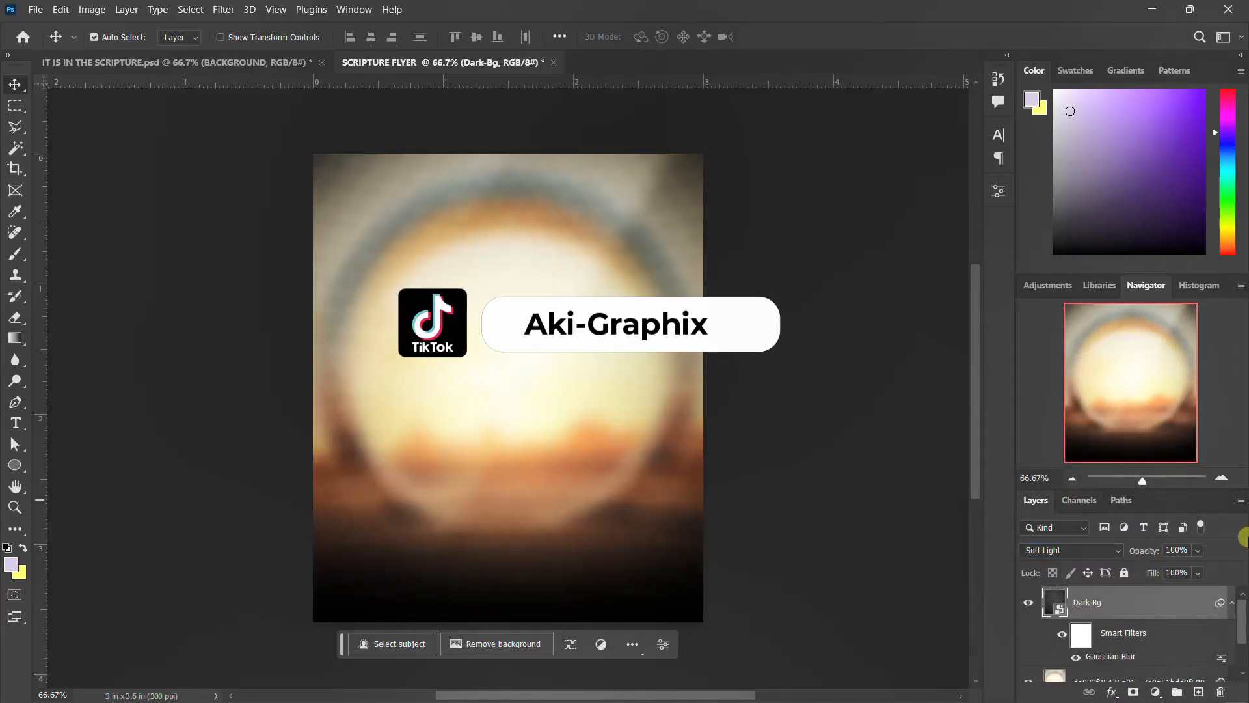
{"action": "left_click", "coordinate": [1232, 606]}
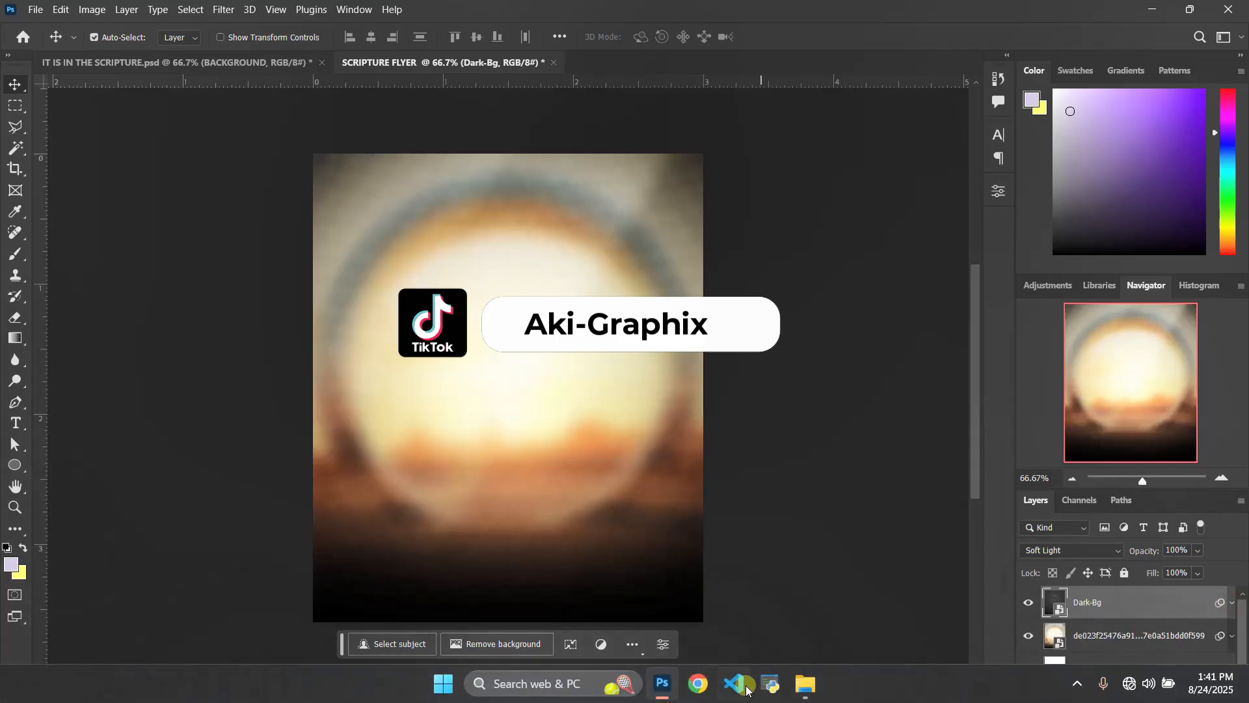
Place the glowing door image (077ce5101bc55f3…) into the document and scale it to cover the canvas.
{"action": "mouse_move", "coordinate": [796, 685]}
{"action": "left_click", "coordinate": [760, 630]}
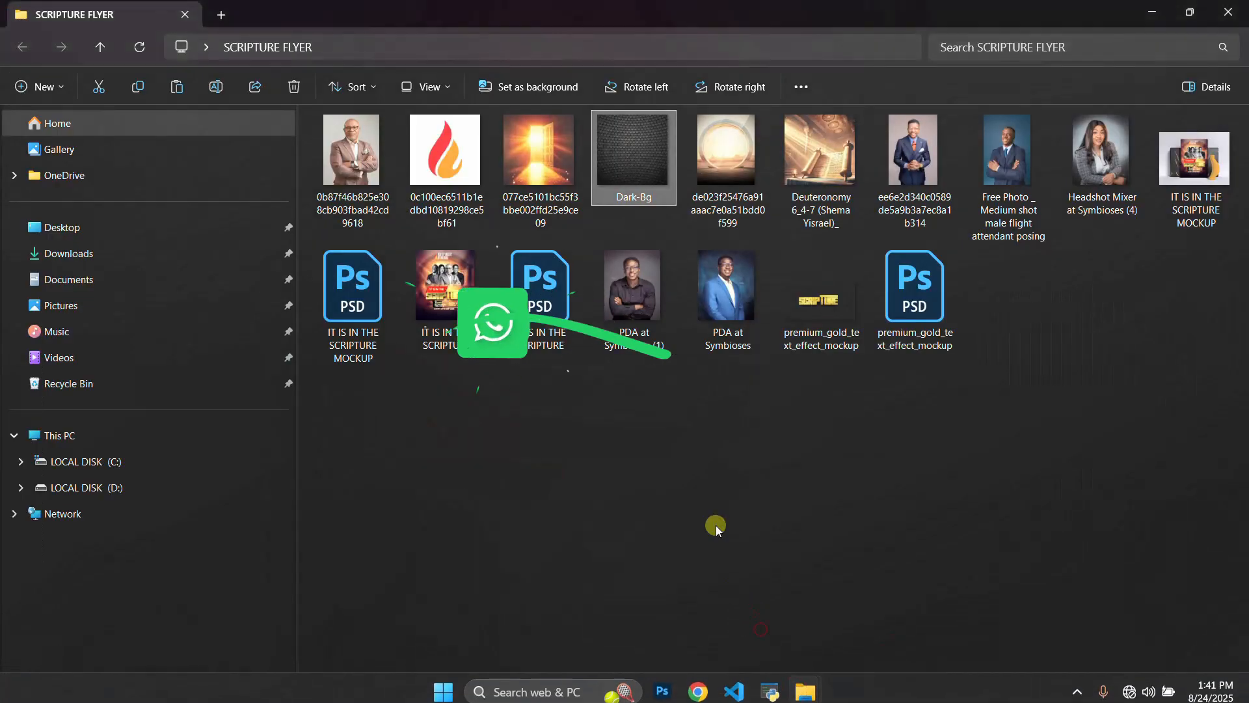
{"action": "left_click_drag", "start_coordinate": [540, 169], "coordinate": [531, 494]}
{"action": "left_click_drag", "start_coordinate": [703, 580], "coordinate": [755, 612]}
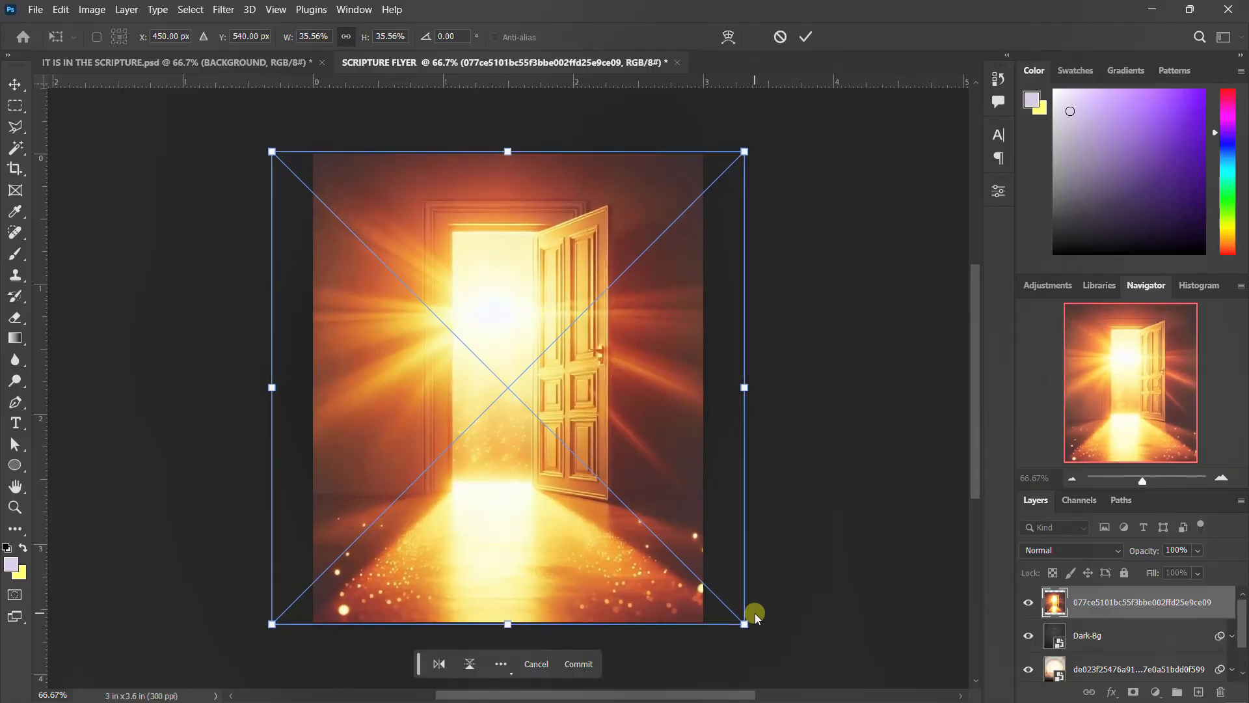
{"action": "key", "text": "Return"}
Set the door layer's blend mode to Overlay, add a layer mask, and paint black on it to fade the upper area.
{"action": "left_click", "coordinate": [1074, 551]}
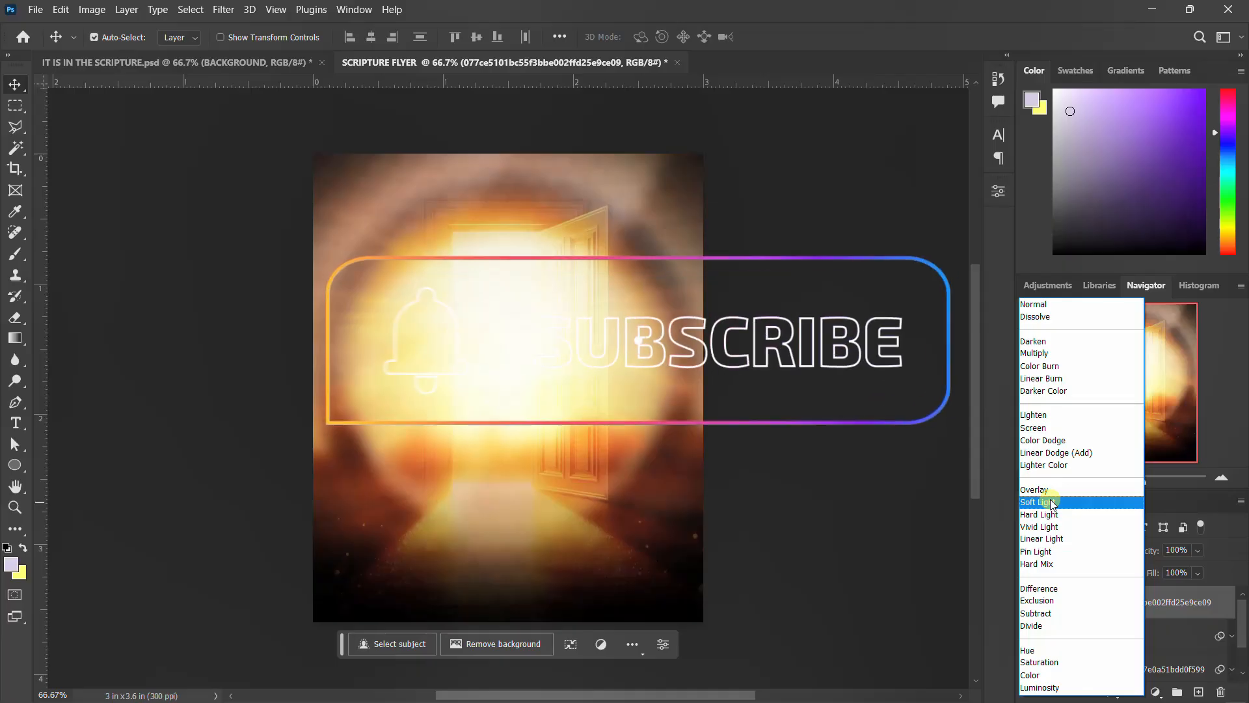
{"action": "left_click", "coordinate": [1052, 493]}
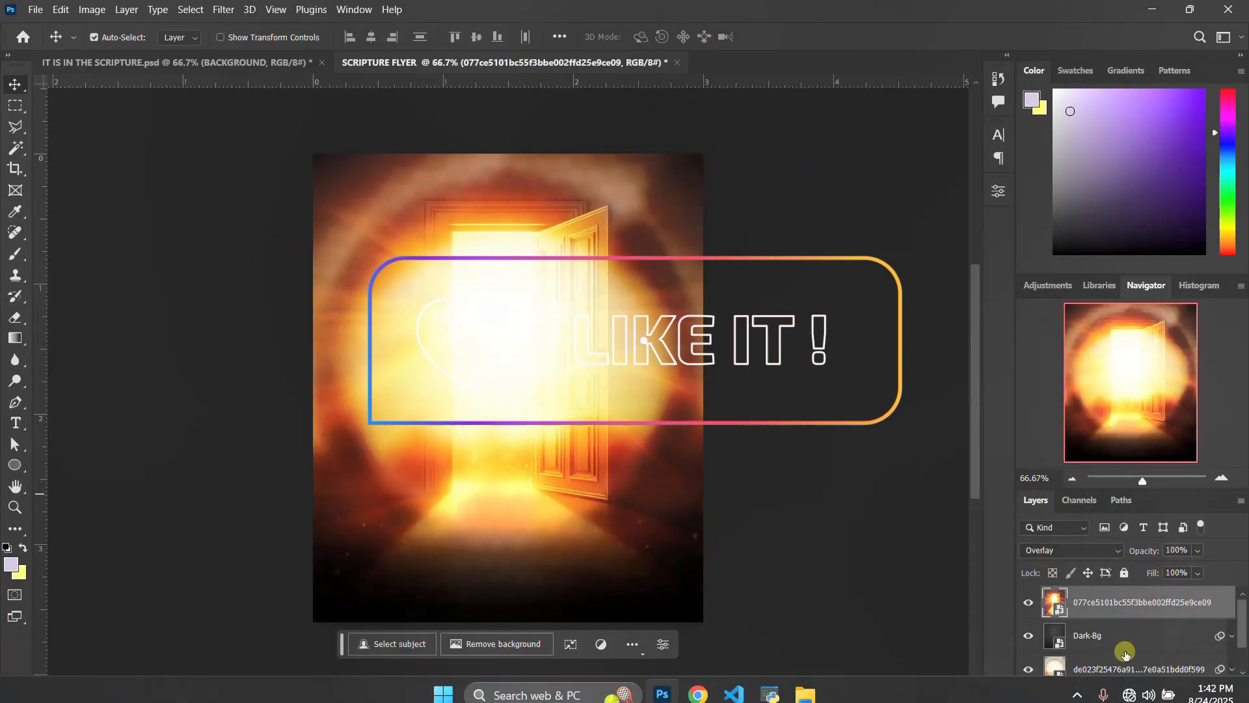
{"action": "left_click", "coordinate": [1133, 692]}
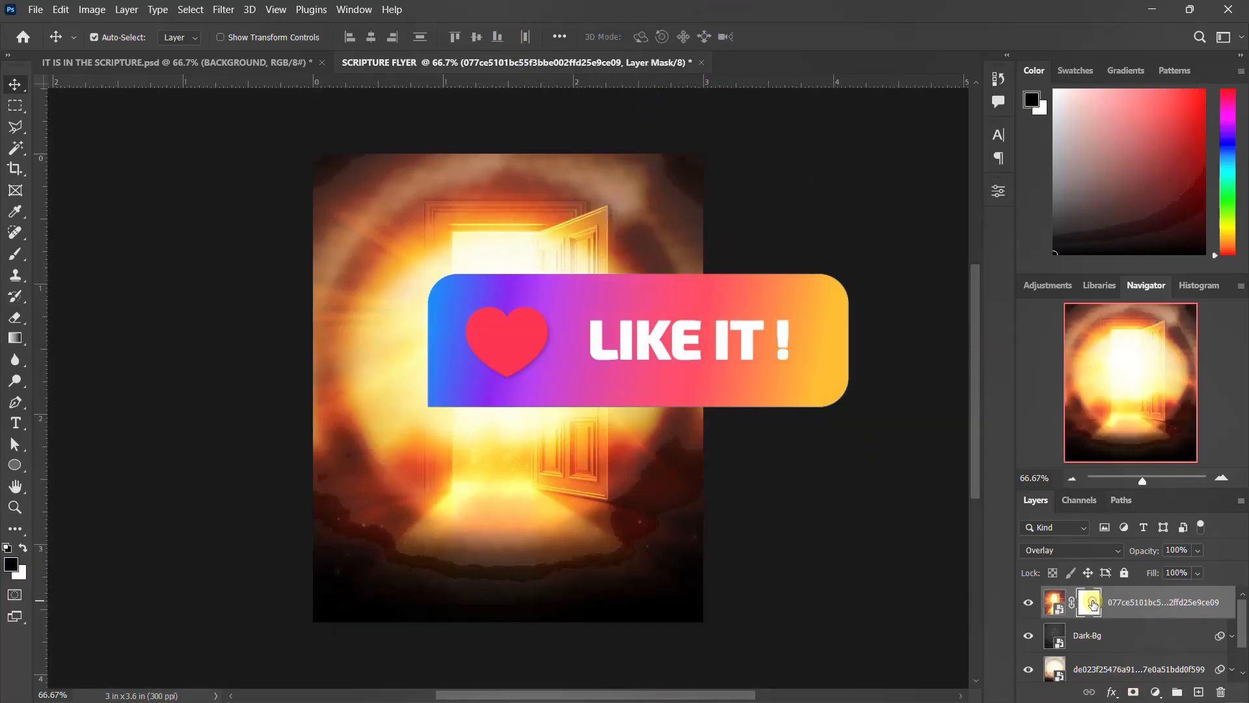
{"action": "key", "text": "b"}
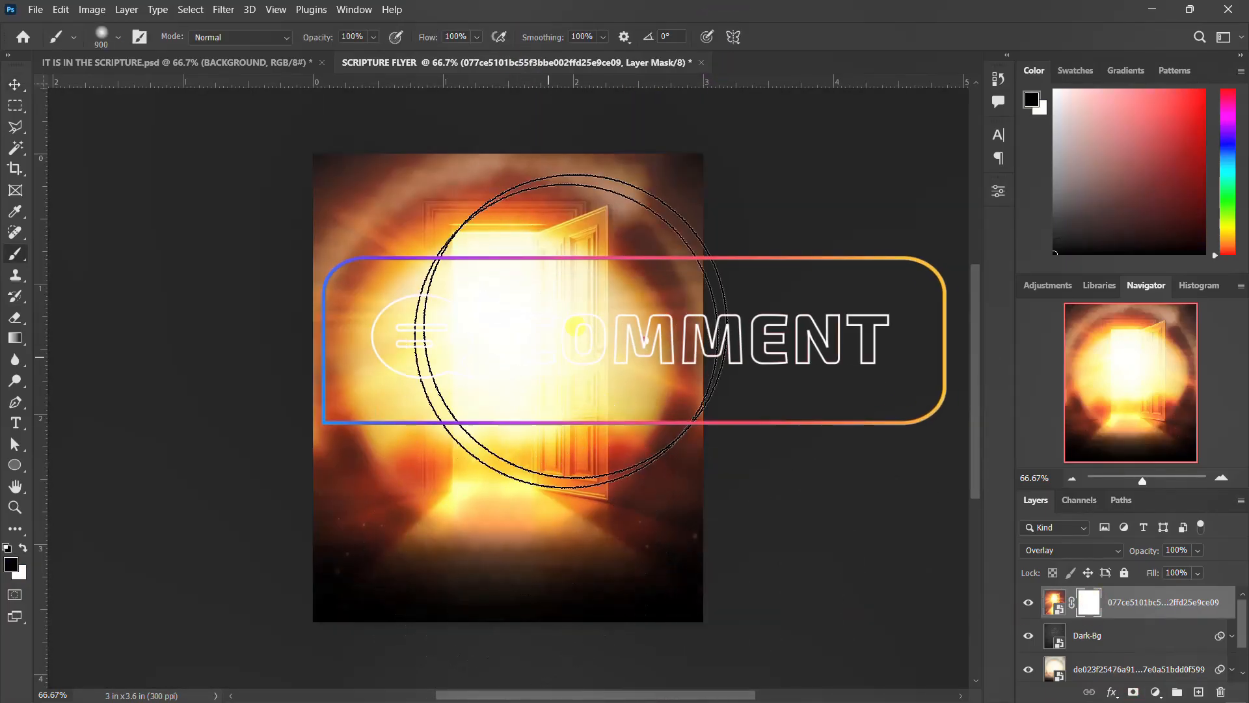
{"action": "mouse_move", "coordinate": [599, 224]}
{"action": "left_mouse_down"}
{"action": "mouse_move", "coordinate": [232, 205]}
{"action": "mouse_move", "coordinate": [335, 210]}
{"action": "left_mouse_up"}
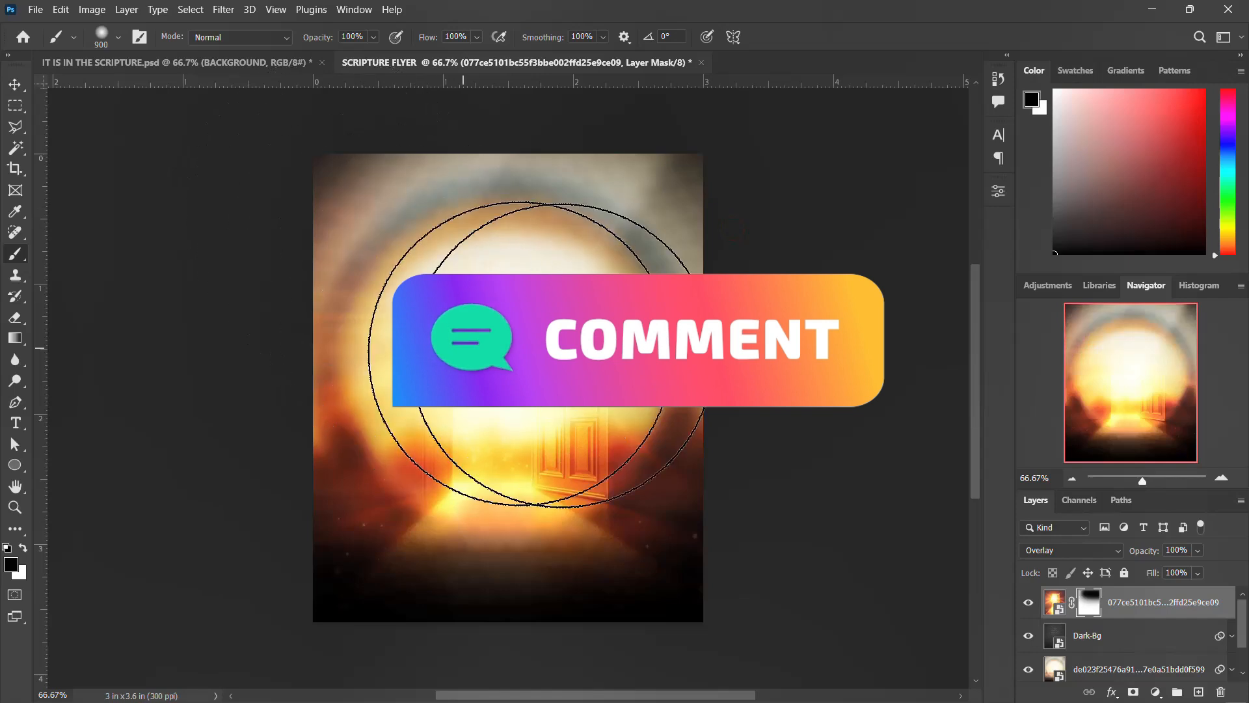
{"action": "left_click", "coordinate": [514, 393]}
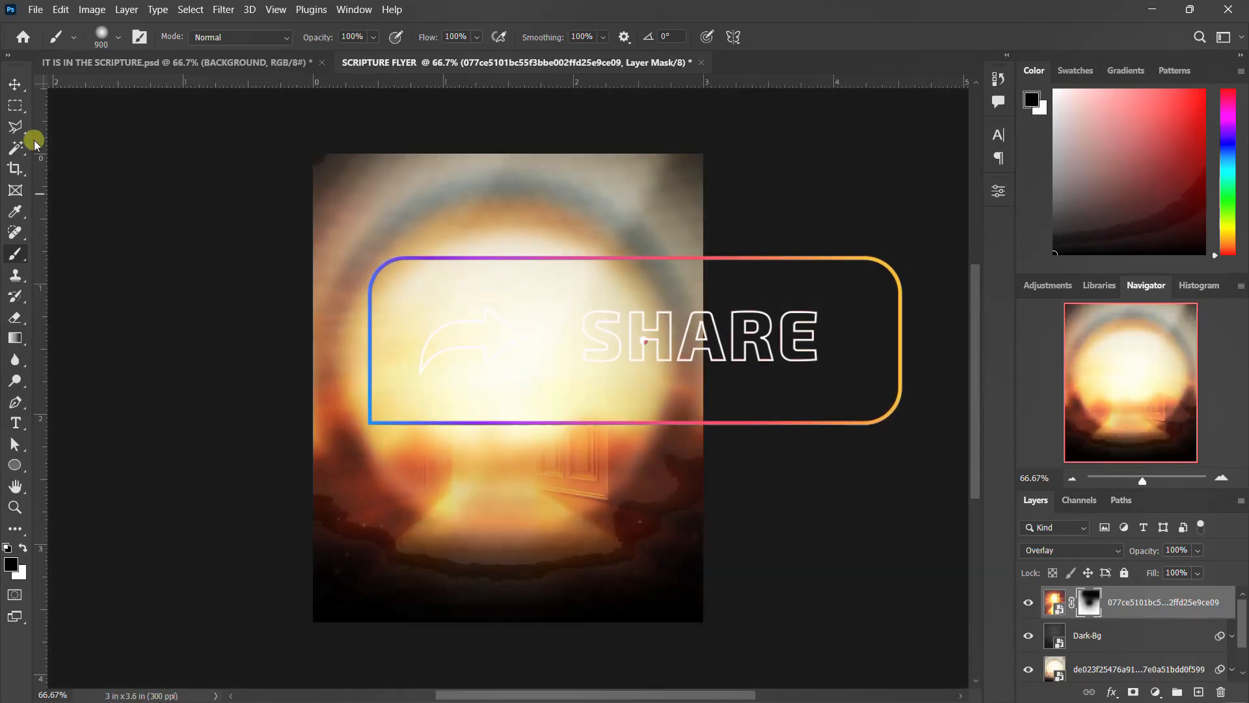
{"action": "left_click", "coordinate": [14, 85]}
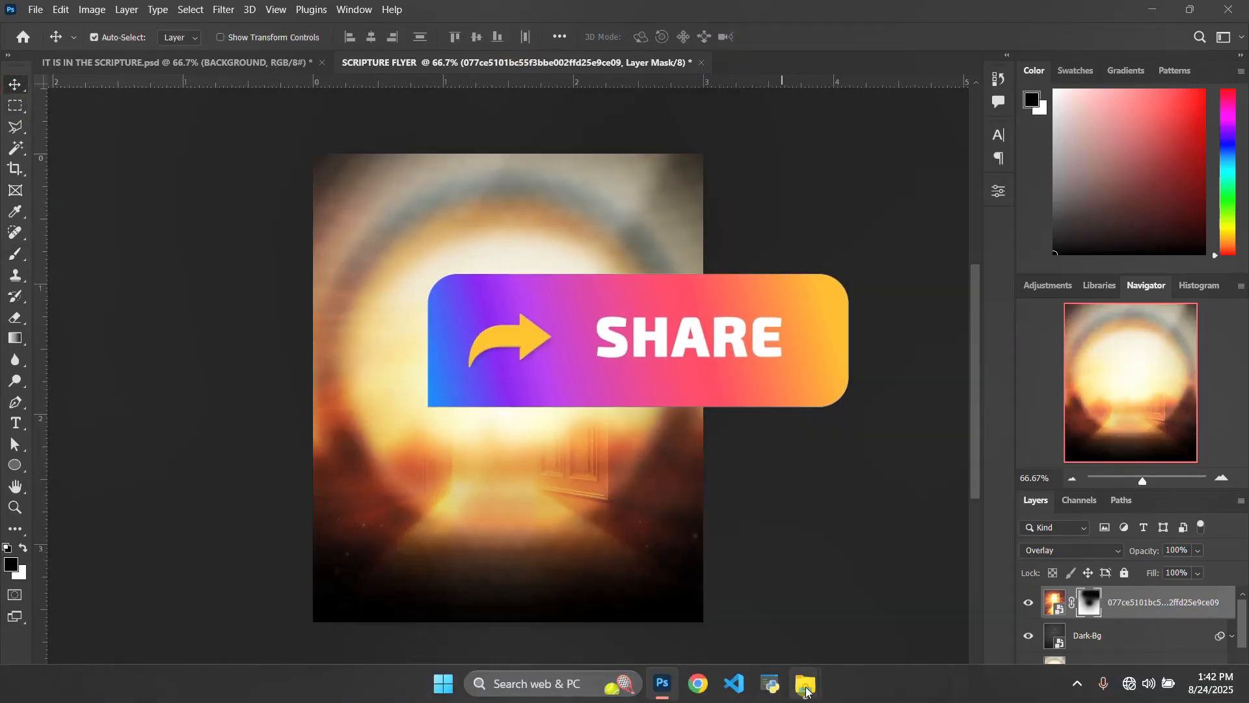
Place the Deuteronomy 6_4-7 (Shema Yisrael) scroll image into the document and set its blend mode to Soft Light.
{"action": "mouse_move", "coordinate": [805, 683]}
{"action": "left_click", "coordinate": [796, 615]}
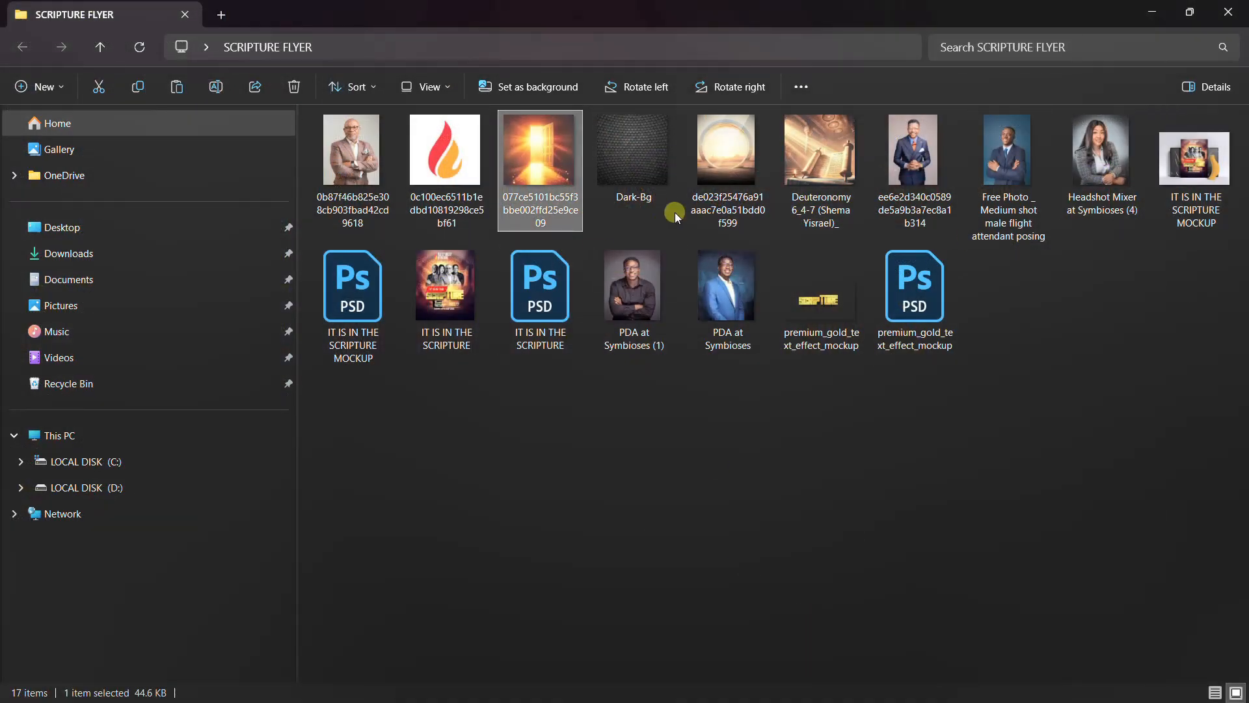
{"action": "left_click_drag", "start_coordinate": [829, 161], "coordinate": [557, 394]}
{"action": "key", "text": "Return"}
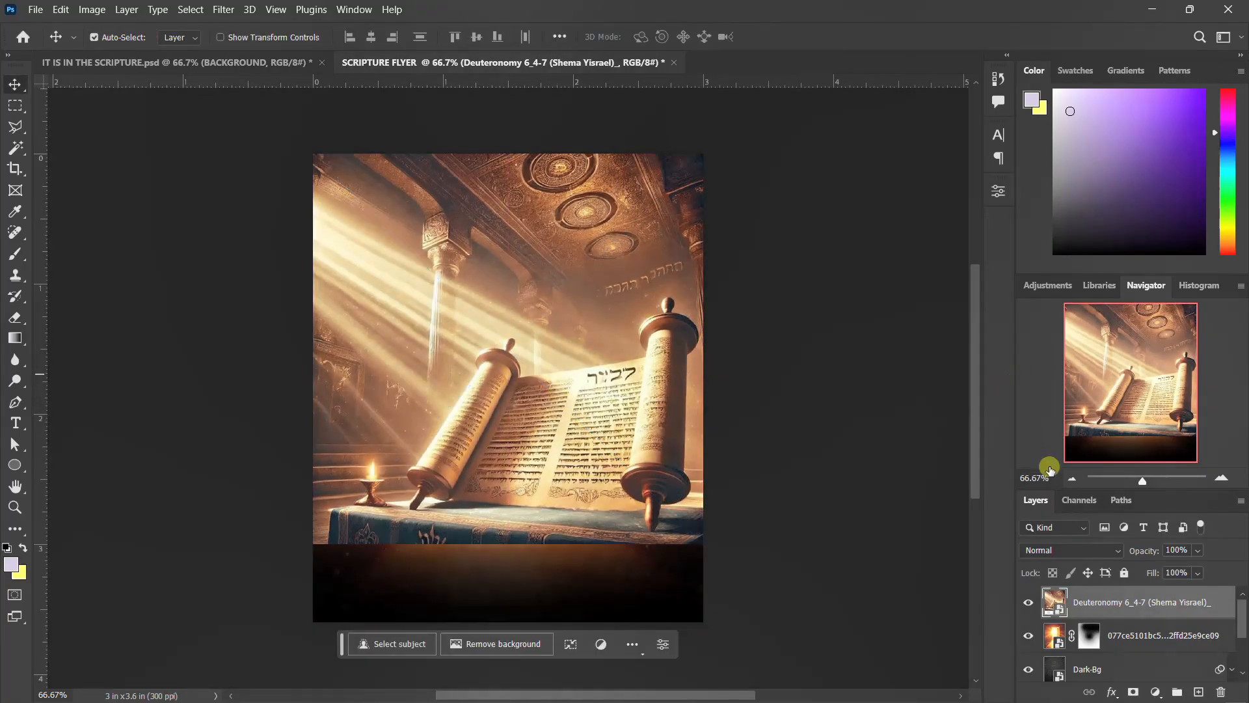
{"action": "left_click", "coordinate": [1079, 548]}
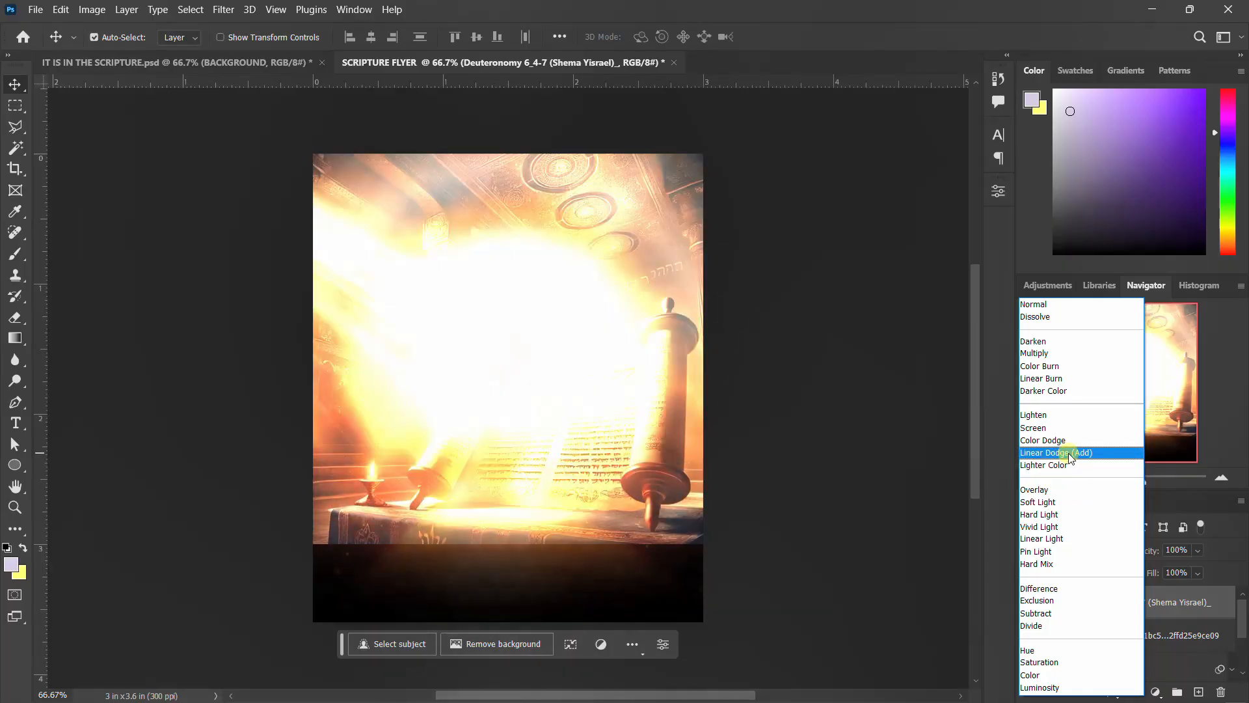
{"action": "left_click", "coordinate": [1064, 504]}
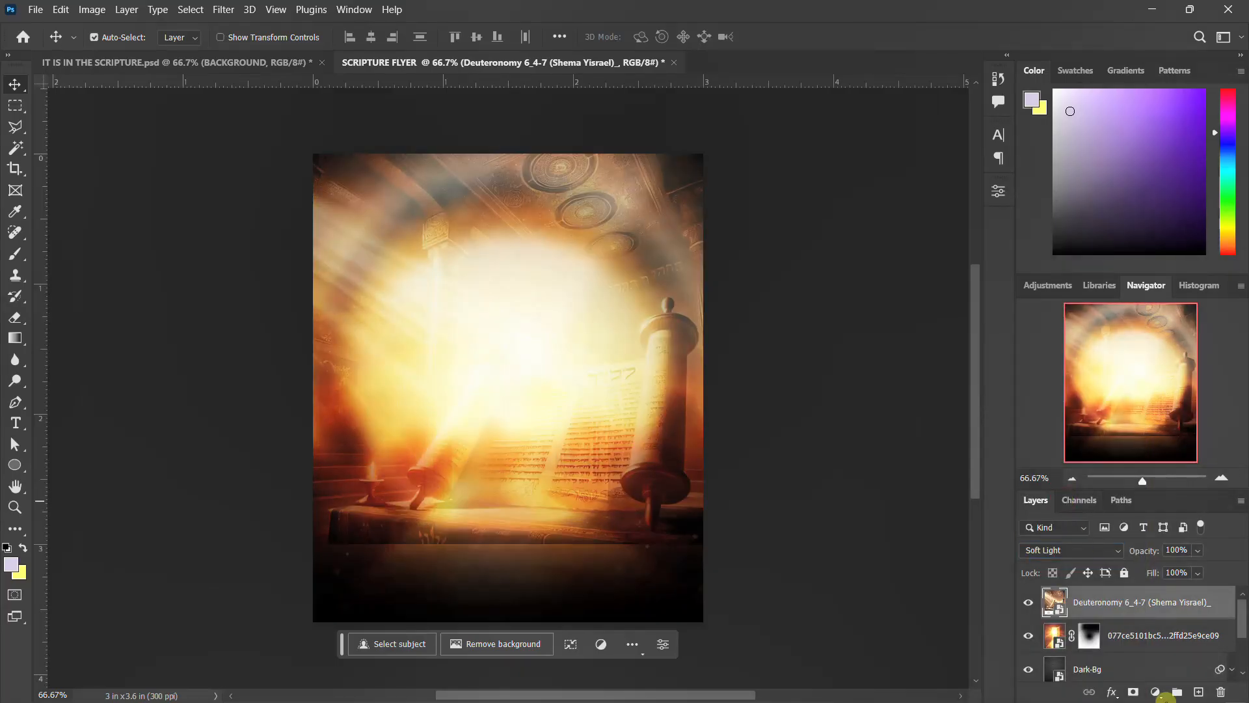
Add a layer mask to the scroll layer, paint out its lower portion with a smaller brush, and nudge the layer slightly upward.
{"action": "left_click", "coordinate": [1131, 692]}
{"action": "key", "text": "b"}
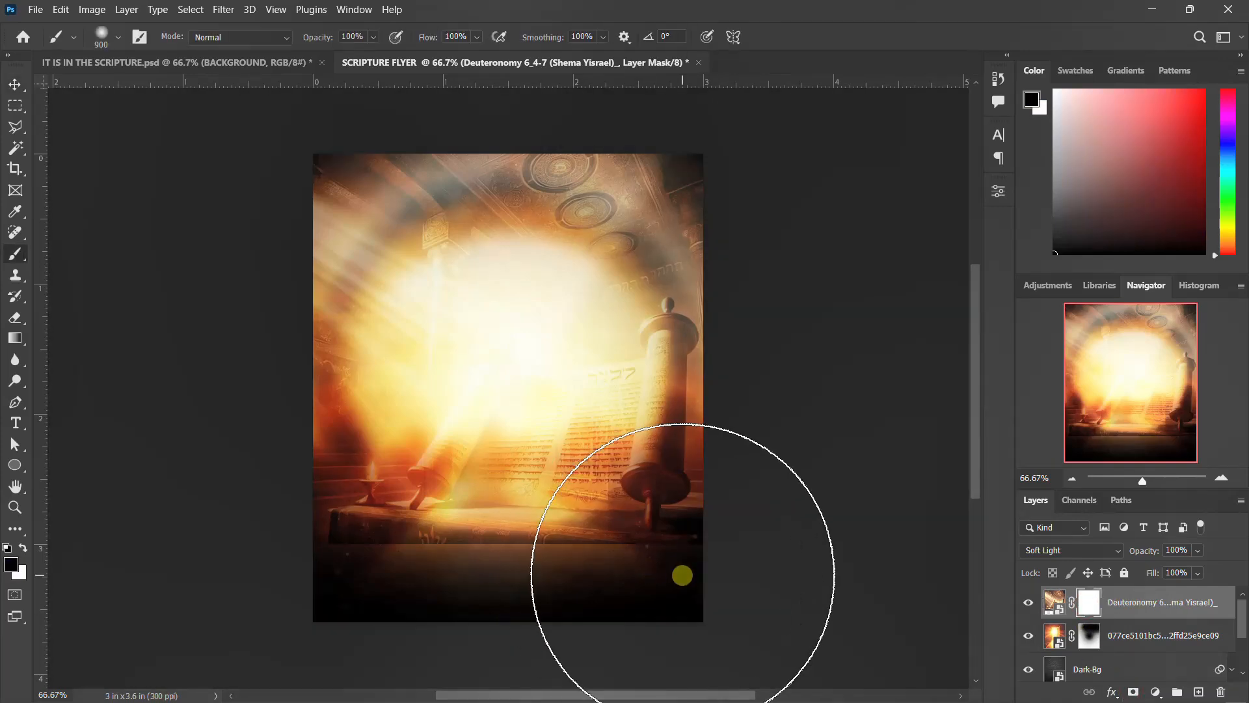
{"action": "key", "text": "bracketleft"}
{"action": "key", "text": "bracketleft"}
{"action": "mouse_move", "coordinate": [731, 530]}
{"action": "left_mouse_down"}
{"action": "mouse_move", "coordinate": [279, 524]}
{"action": "mouse_move", "coordinate": [344, 535]}
{"action": "mouse_move", "coordinate": [357, 295]}
{"action": "mouse_move", "coordinate": [345, 201]}
{"action": "mouse_move", "coordinate": [715, 204]}
{"action": "mouse_move", "coordinate": [5, 164]}
{"action": "left_mouse_up"}
{"action": "left_click", "coordinate": [14, 86]}
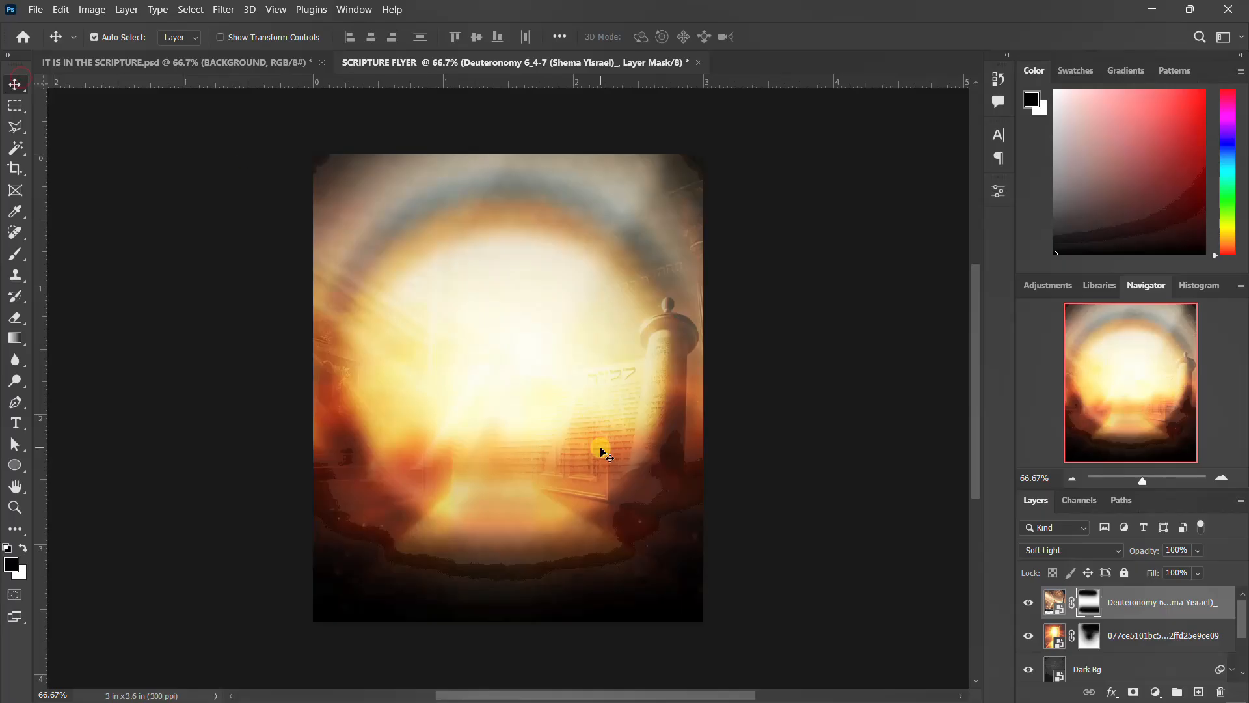
{"action": "left_click_drag", "start_coordinate": [617, 436], "coordinate": [616, 388]}
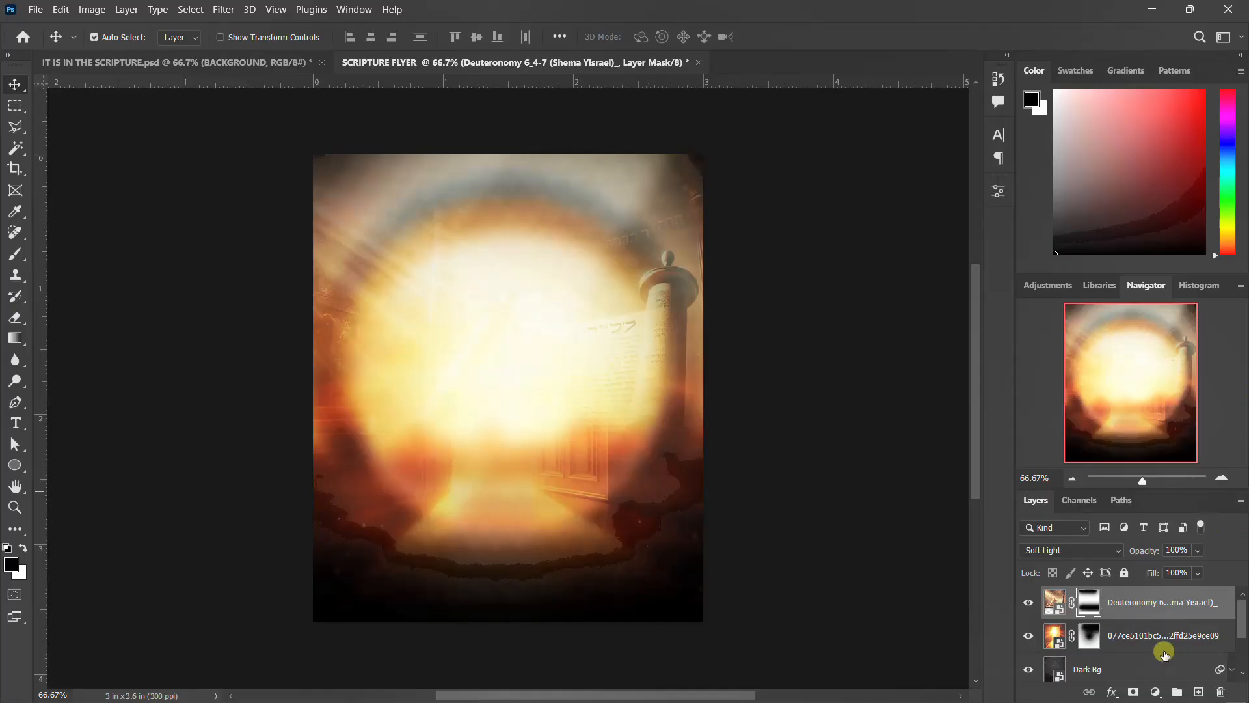
Add a Color Lookup adjustment layer using the Going for a walk.CUBE 3DLUT file from the purple11-free-luts-pack folder.
{"action": "left_click", "coordinate": [1152, 693]}
{"action": "left_click", "coordinate": [1186, 608]}
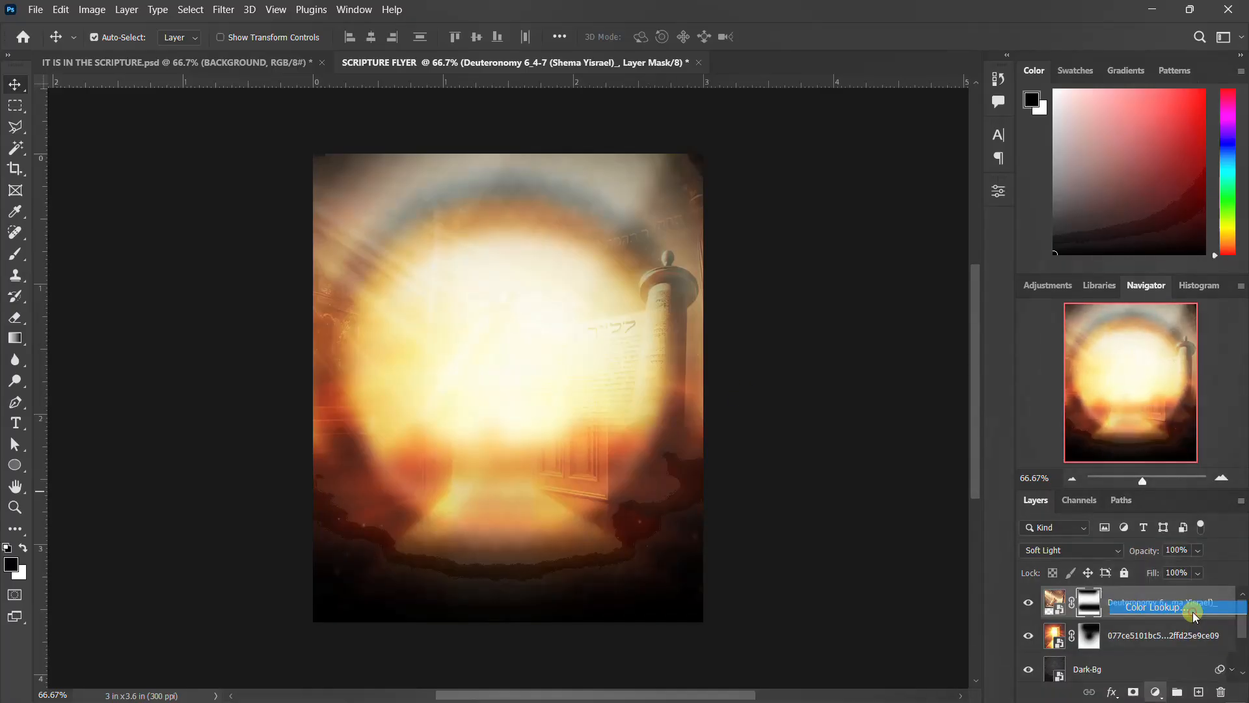
{"action": "left_click", "coordinate": [884, 237]}
{"action": "left_click", "coordinate": [881, 257]}
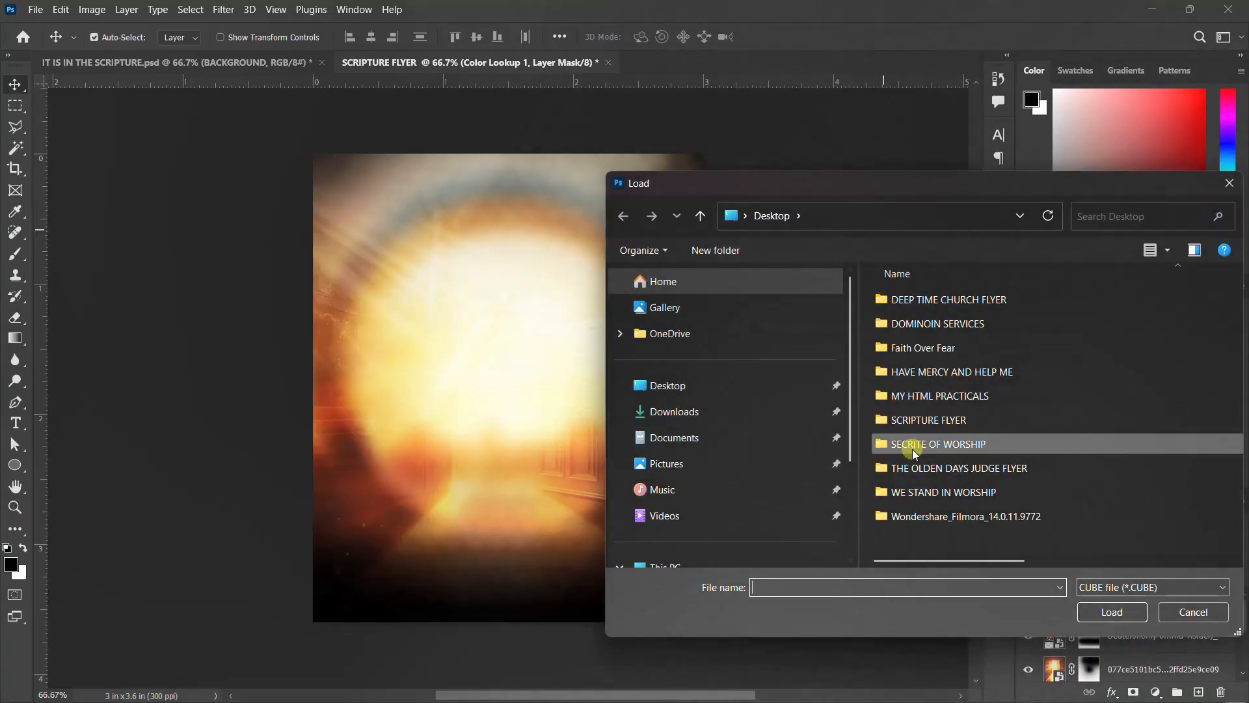
{"action": "scroll", "coordinate": [782, 448], "scroll_direction": "down", "scroll_amount": 2}
{"action": "scroll", "coordinate": [782, 448], "scroll_direction": "up", "scroll_amount": 2}
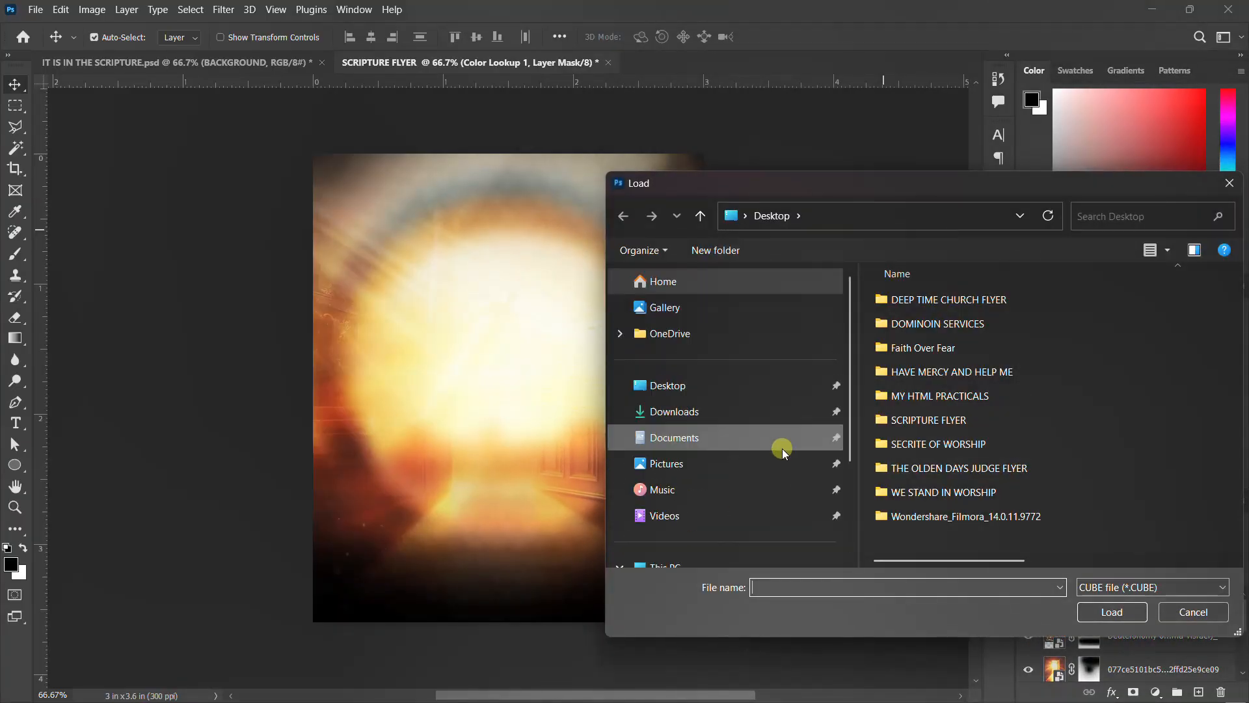
{"action": "scroll", "coordinate": [721, 439], "scroll_direction": "down", "scroll_amount": 3}
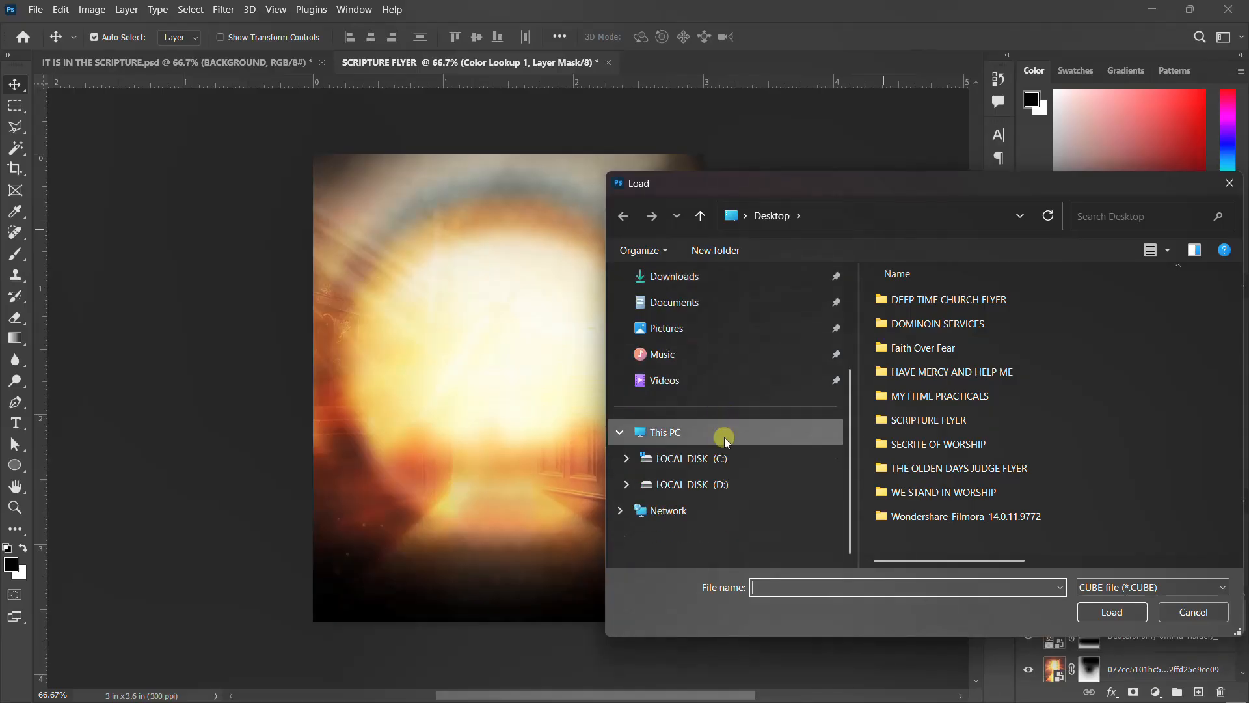
{"action": "left_click", "coordinate": [721, 485]}
{"action": "left_click", "coordinate": [935, 356]}
{"action": "double_click", "coordinate": [934, 356]}
{"action": "scroll", "coordinate": [922, 455], "scroll_direction": "down", "scroll_amount": 2}
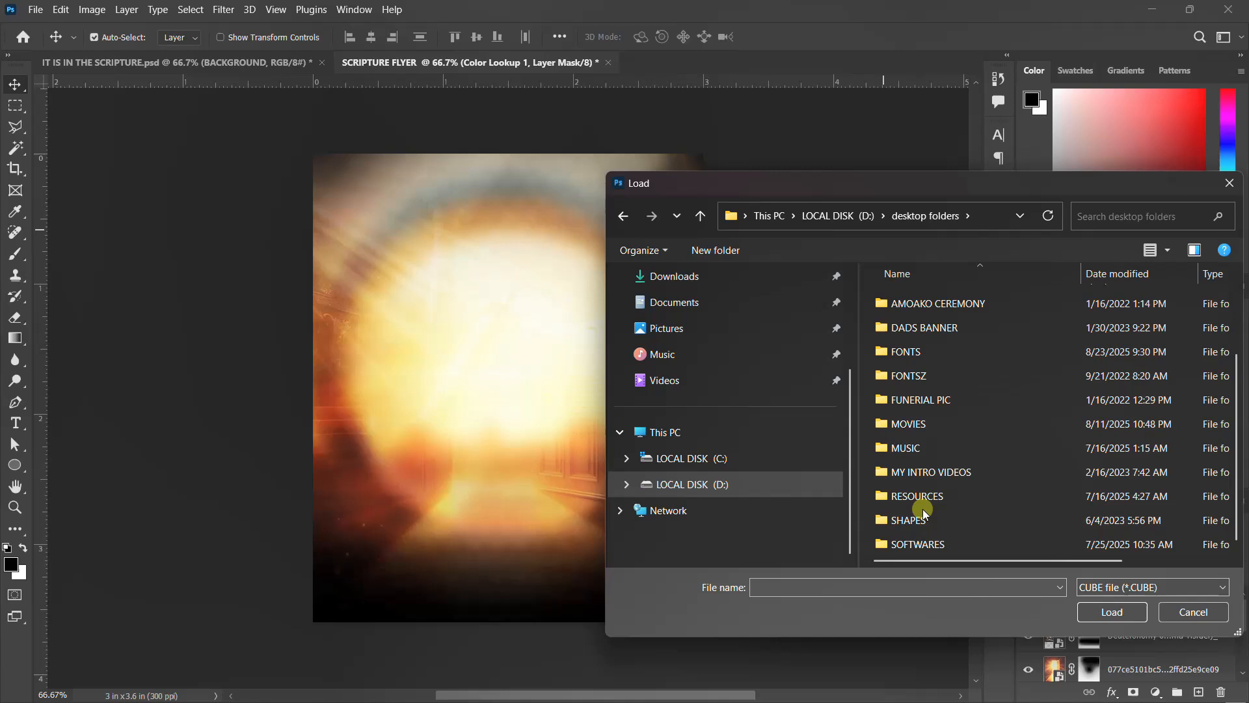
{"action": "double_click", "coordinate": [924, 542]}
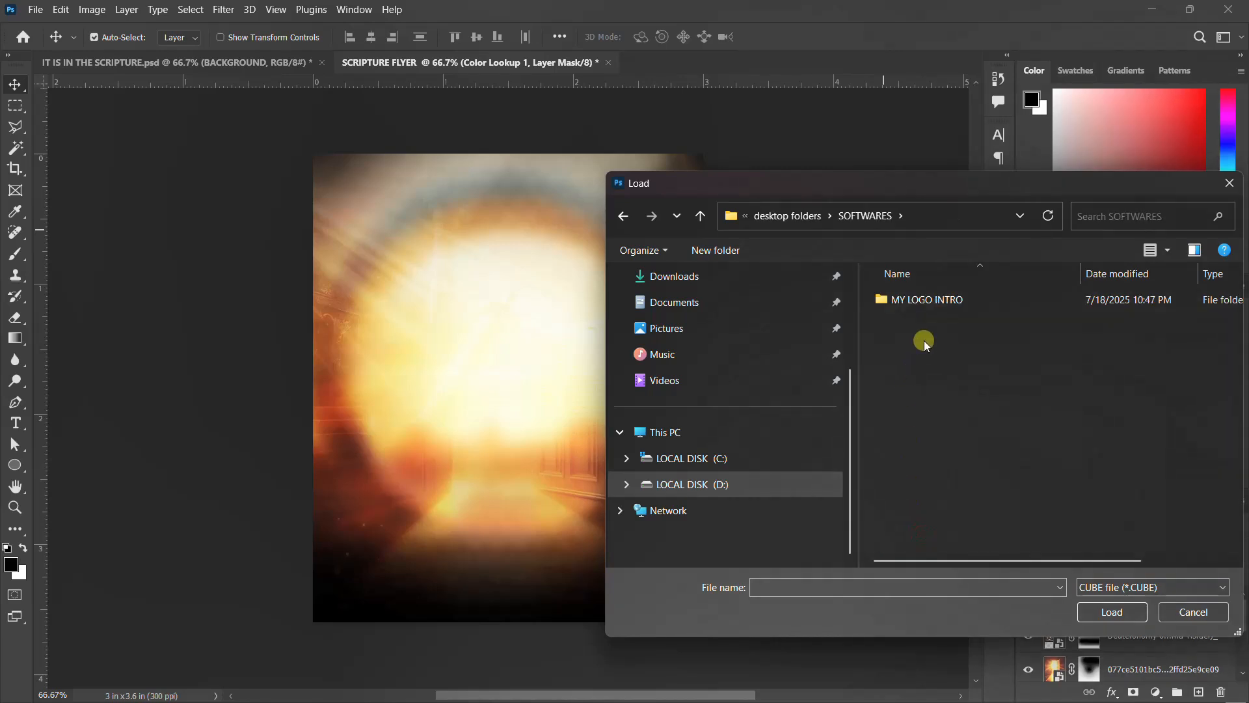
{"action": "left_click", "coordinate": [946, 304]}
{"action": "double_click", "coordinate": [946, 304]}
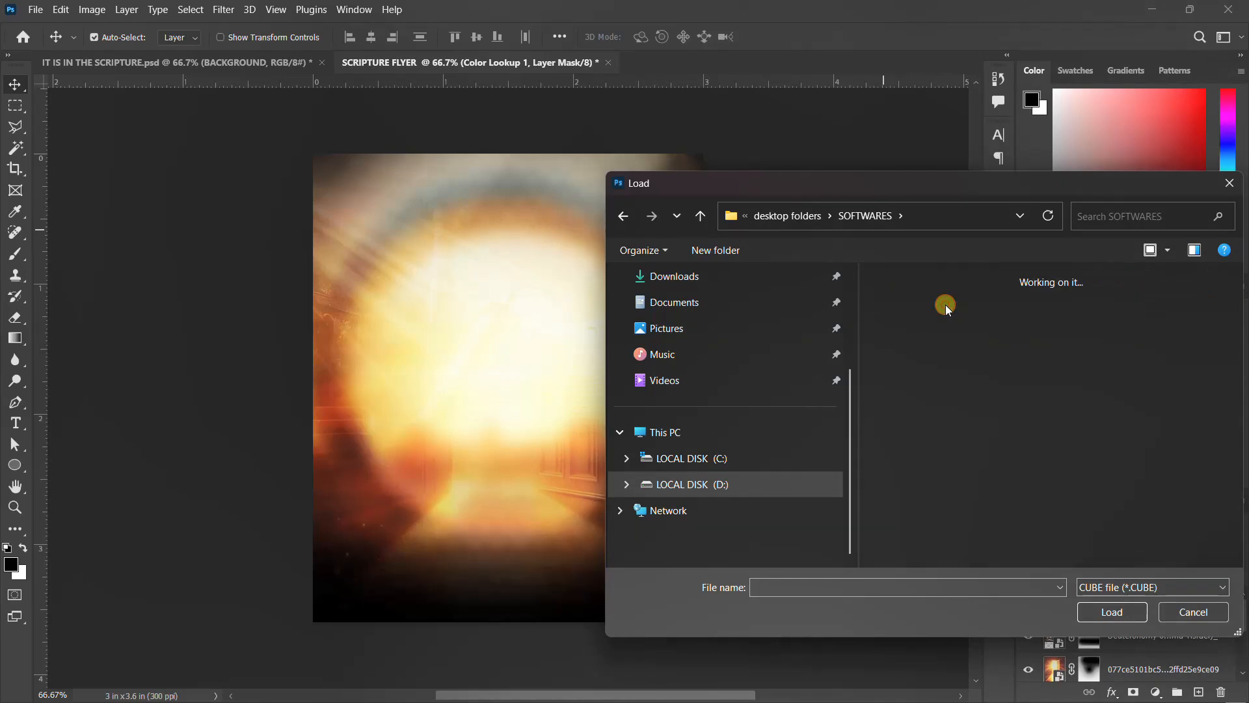
{"action": "double_click", "coordinate": [924, 346]}
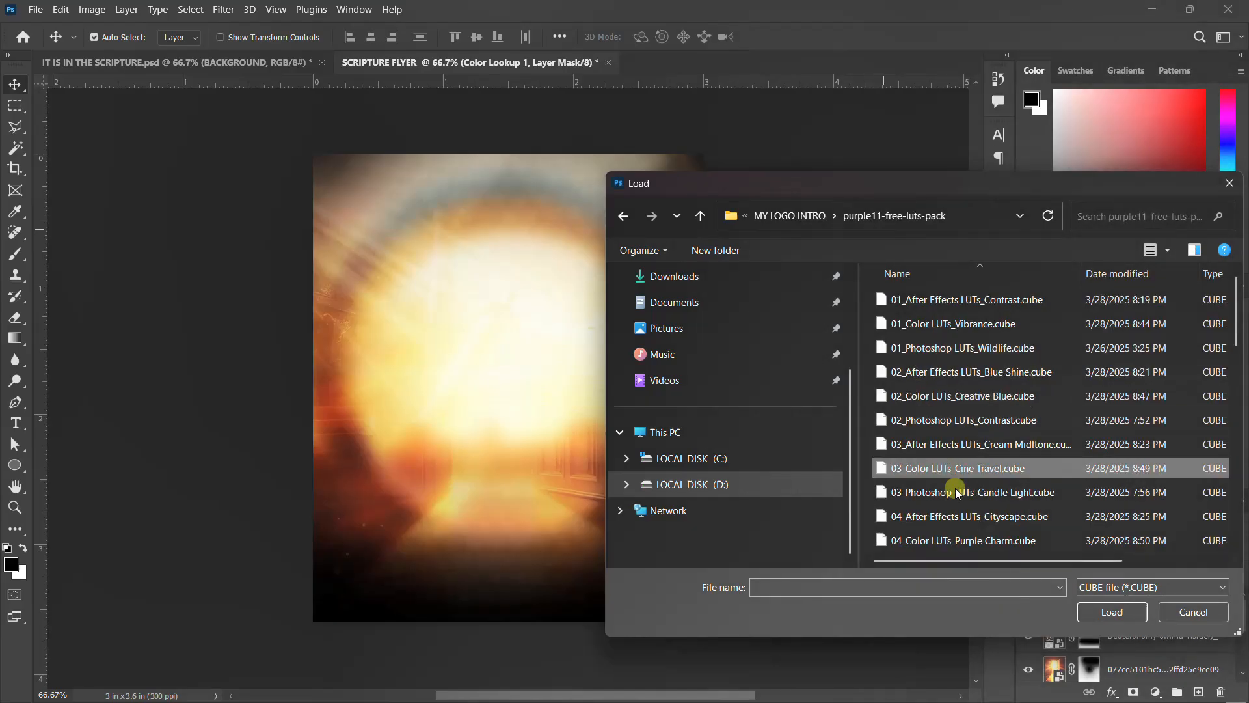
{"action": "scroll", "coordinate": [944, 449], "scroll_direction": "down", "scroll_amount": 7}
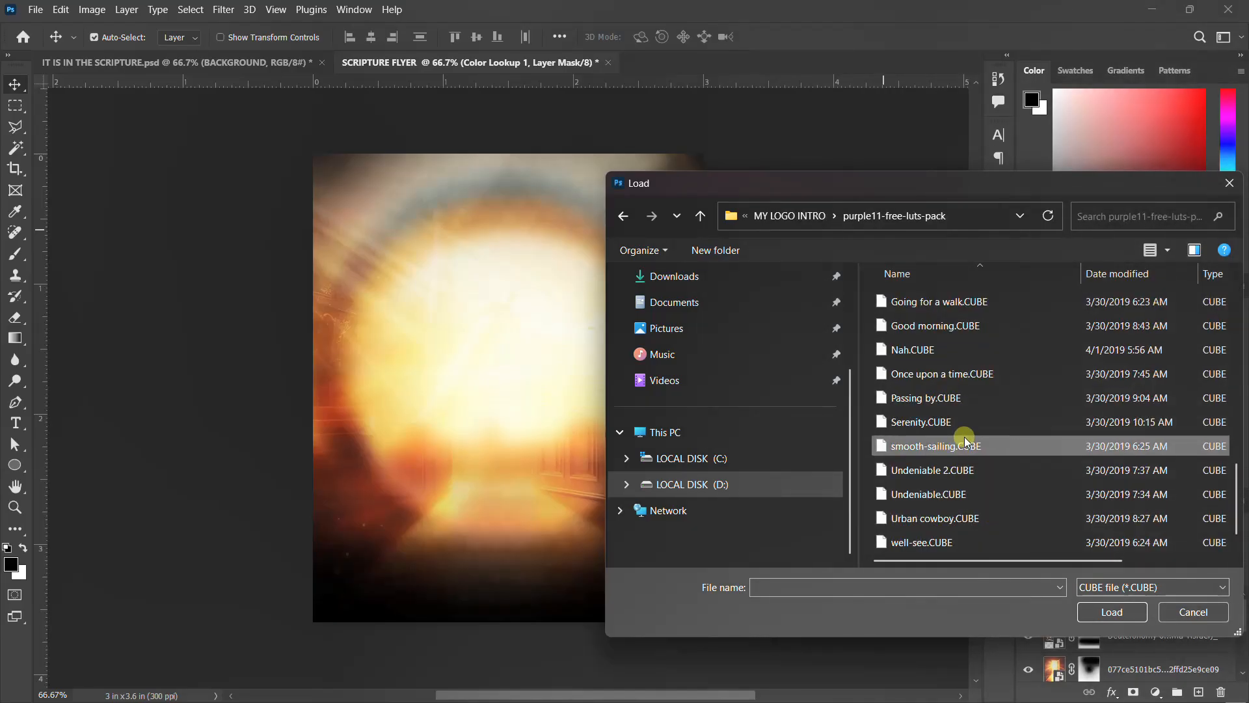
{"action": "scroll", "coordinate": [964, 405], "scroll_direction": "up", "scroll_amount": 1}
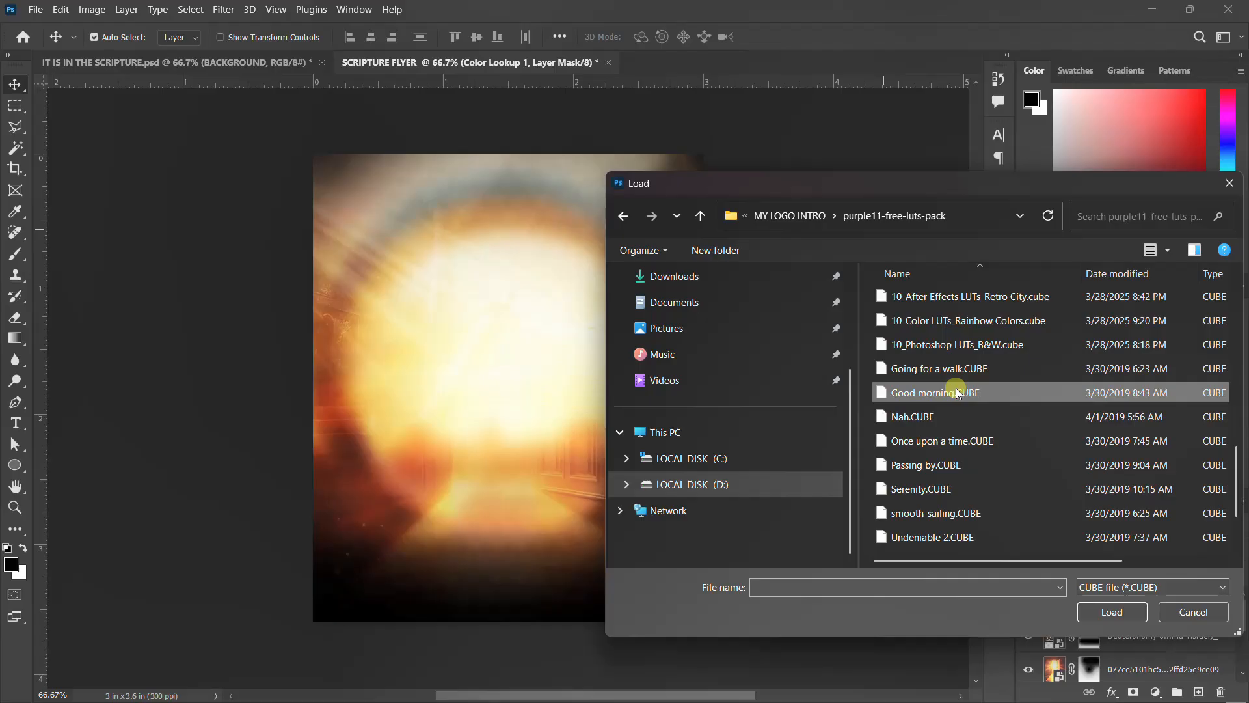
{"action": "left_click", "coordinate": [957, 368]}
{"action": "left_click", "coordinate": [1111, 613]}
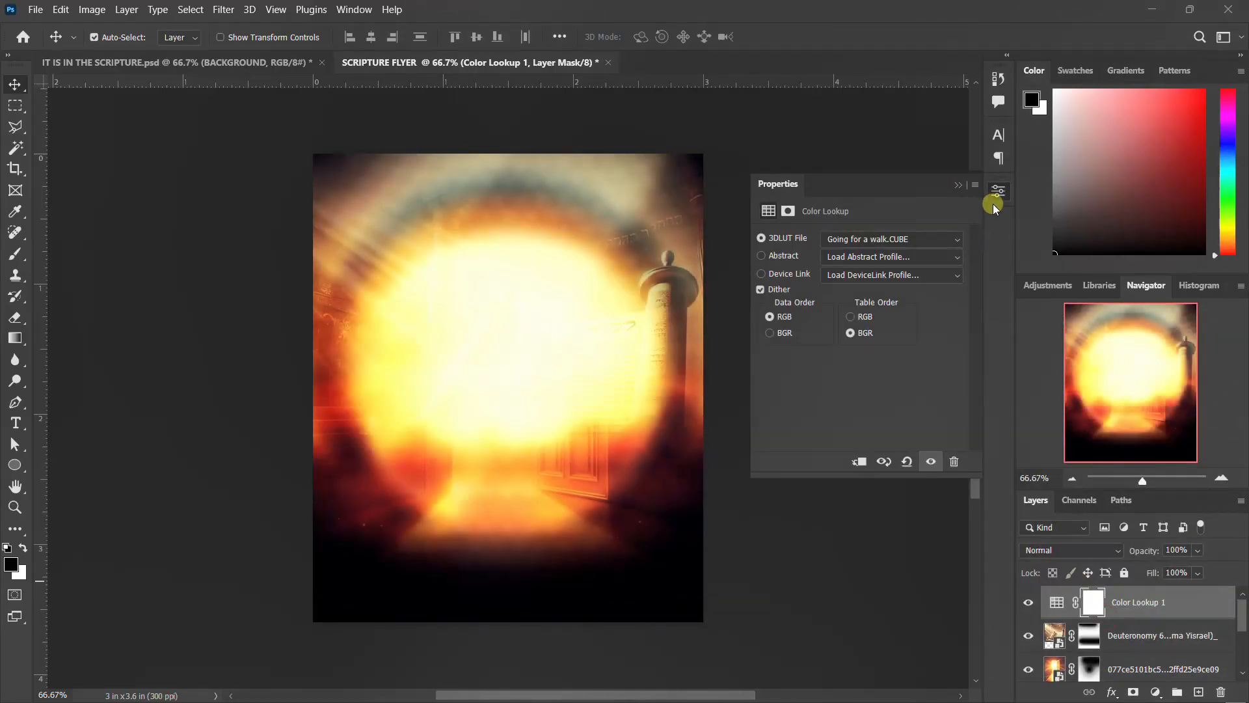
Group all the background layers into a single group named BG.
{"action": "left_click", "coordinate": [995, 195]}
{"action": "scroll", "coordinate": [1119, 669], "scroll_direction": "down", "scroll_amount": 10}
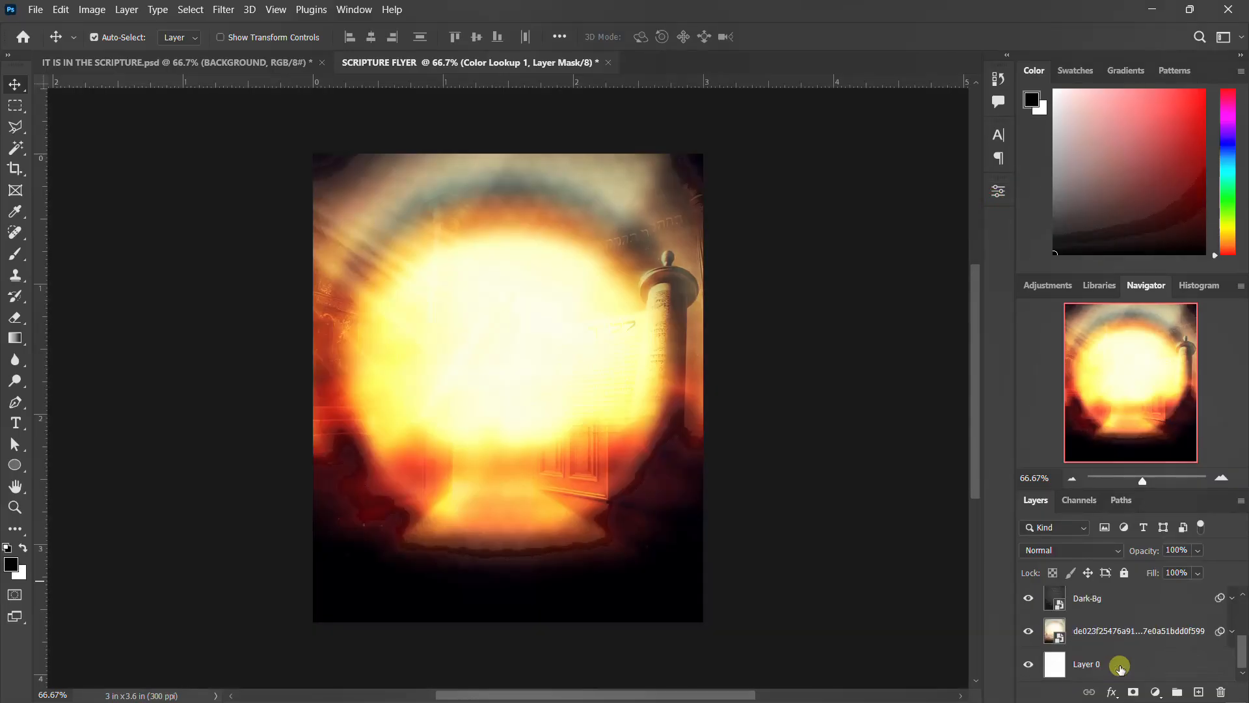
{"action": "left_click", "coordinate": [1119, 666], "text": "shift"}
{"action": "key", "text": "ctrl+g"}
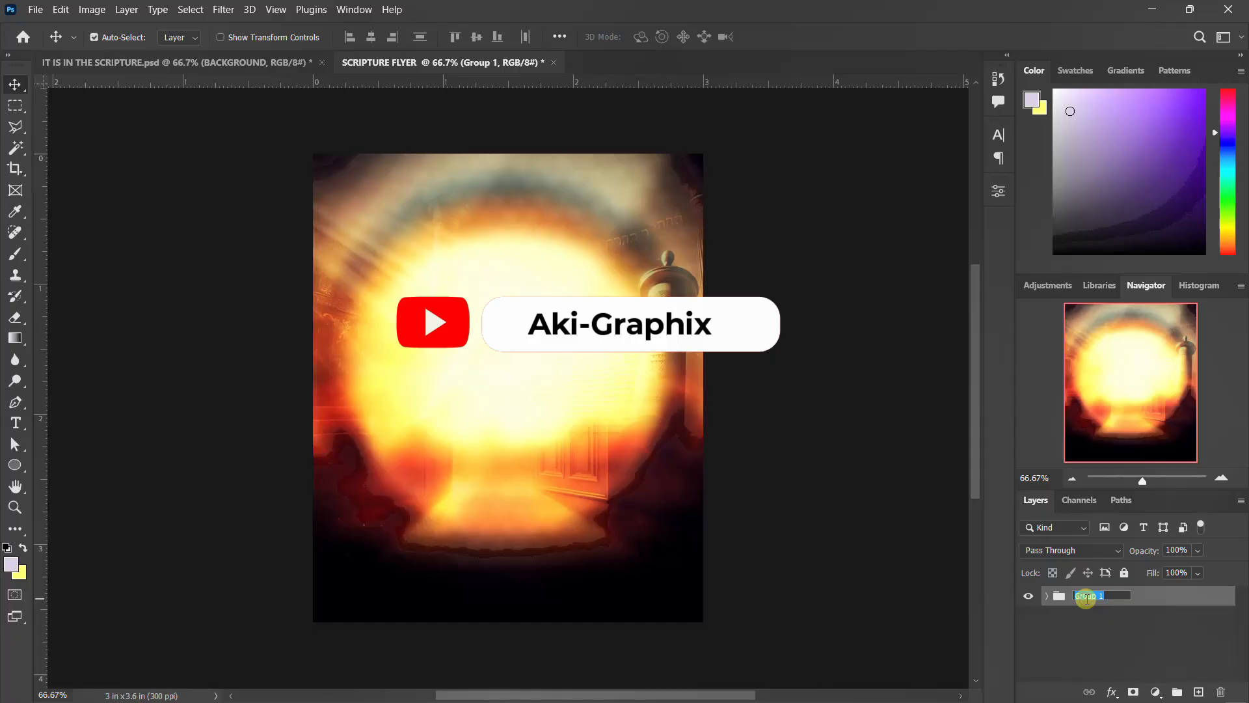
{"action": "key", "text": "Return"}
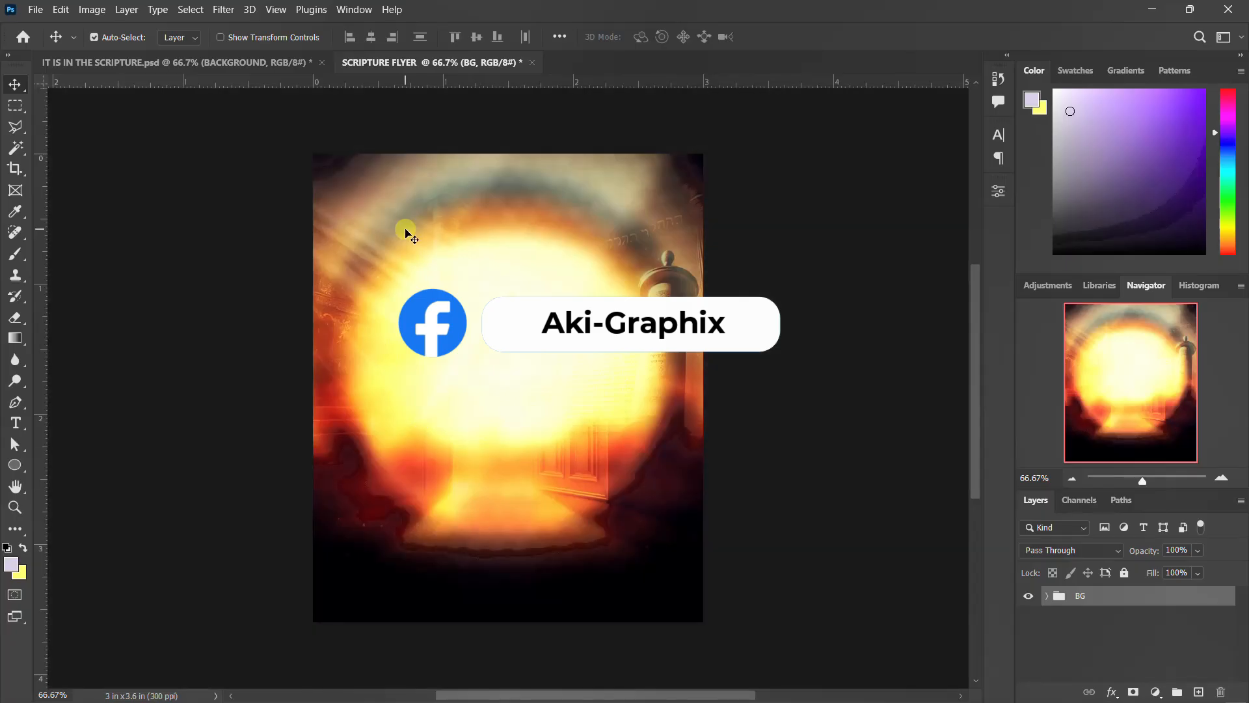
Add the heading text "ROJA CITY MINSTRY INTERNATIONAL" near the top of the flyer.
{"action": "key", "text": "t"}
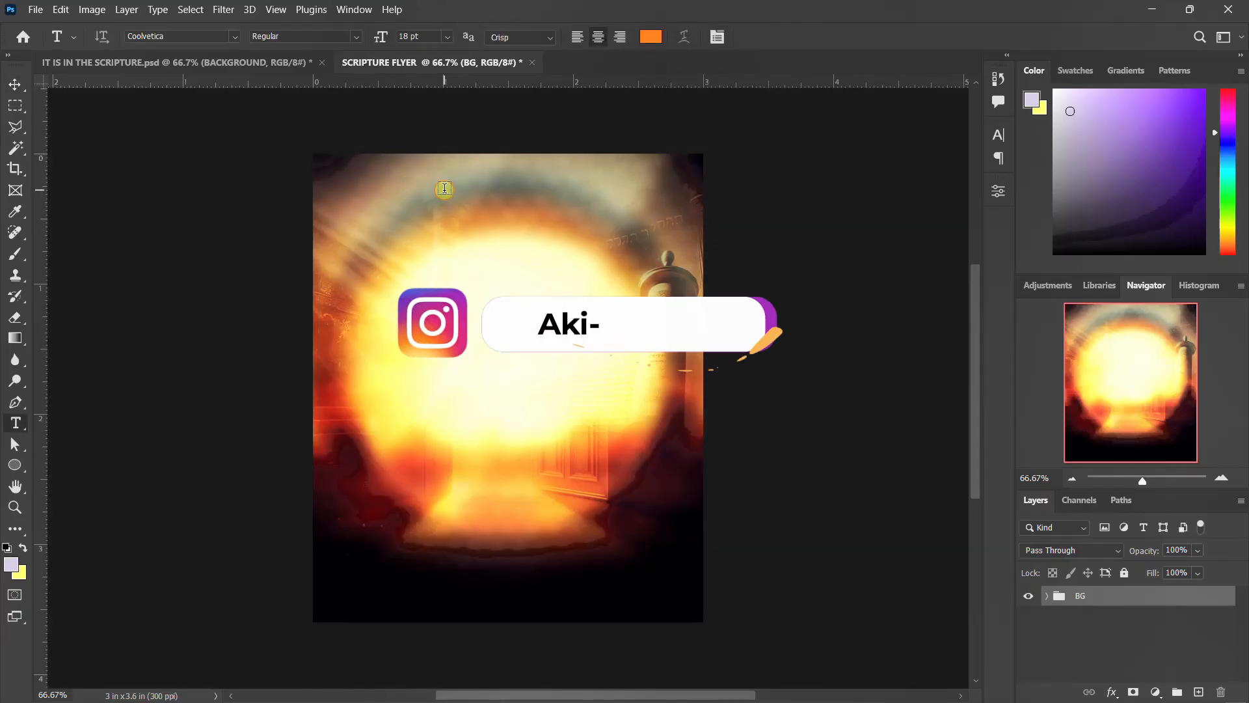
{"action": "left_click", "coordinate": [444, 189]}
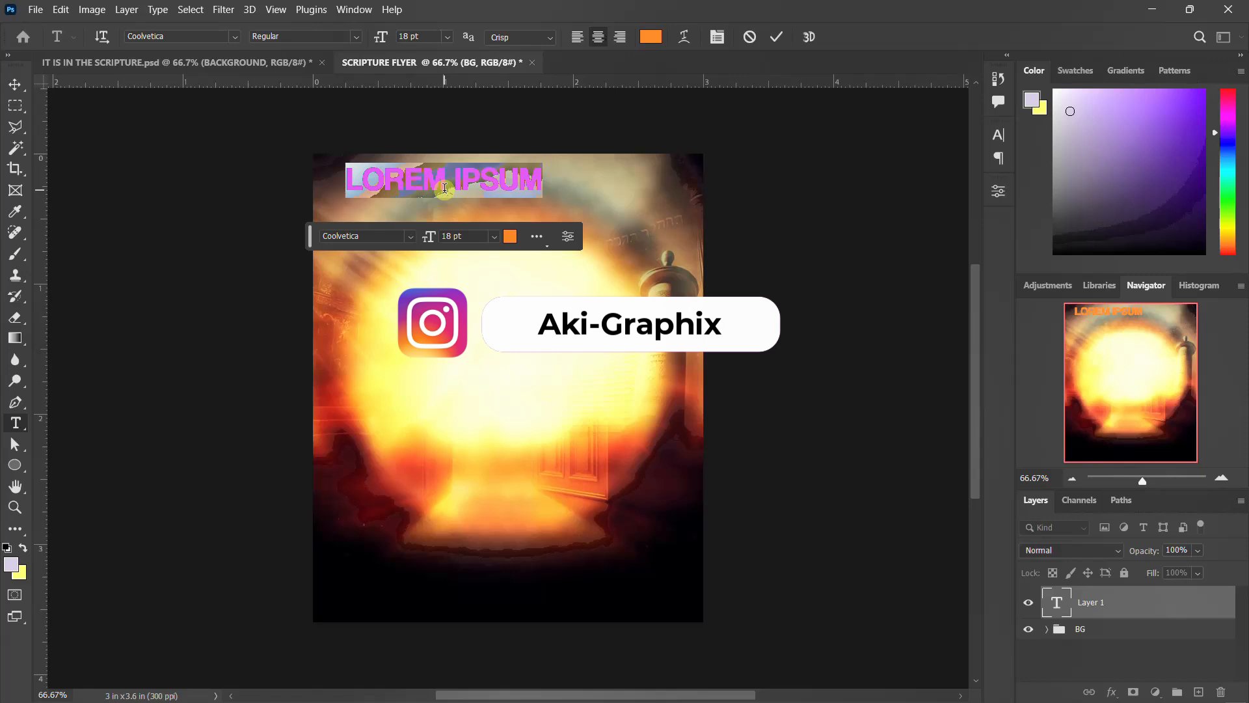
{"action": "type", "text": "PO"}
{"action": "type", "text": "JA CITY MI"}
{"action": "type", "text": "NSTRY"}
{"action": "type", "text": " INTERNA"}
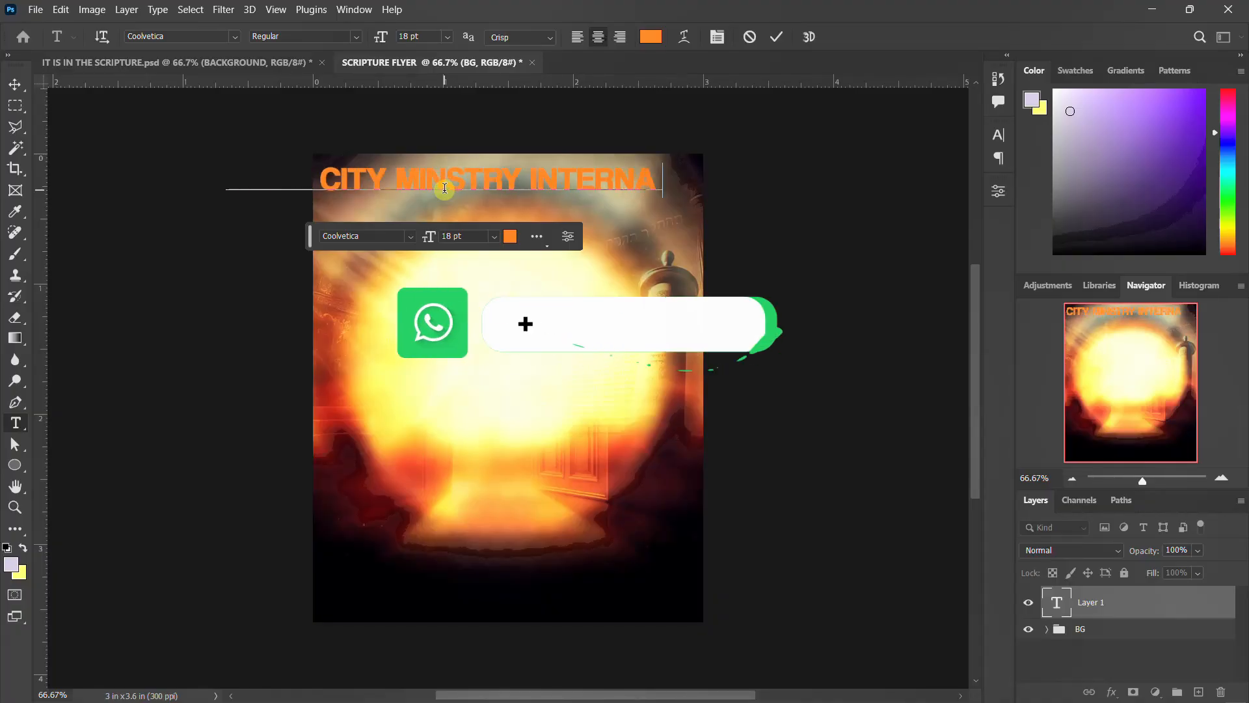
{"action": "type", "text": "TIONAL"}
{"action": "key", "text": "ctrl+Return"}
Set the heading's font style to Crammed and break it into two lines after MINSTRY.
{"action": "left_click", "coordinate": [999, 138]}
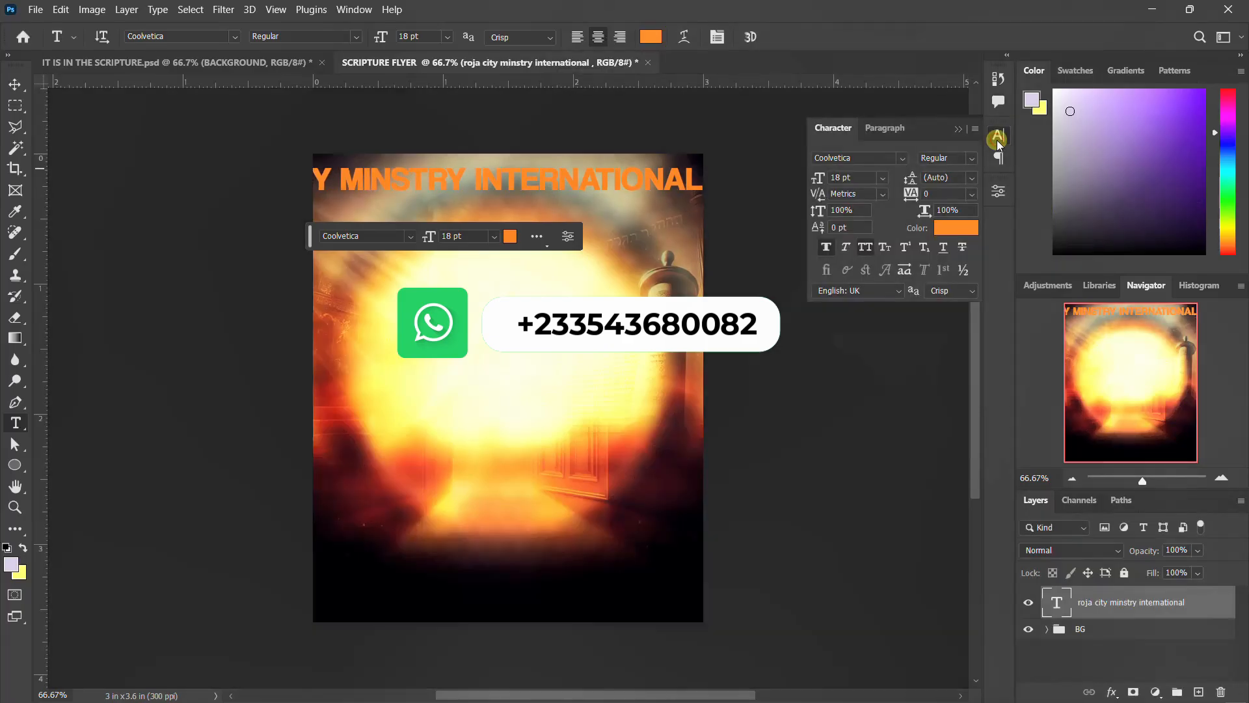
{"action": "left_click", "coordinate": [972, 159]}
{"action": "left_click", "coordinate": [976, 176]}
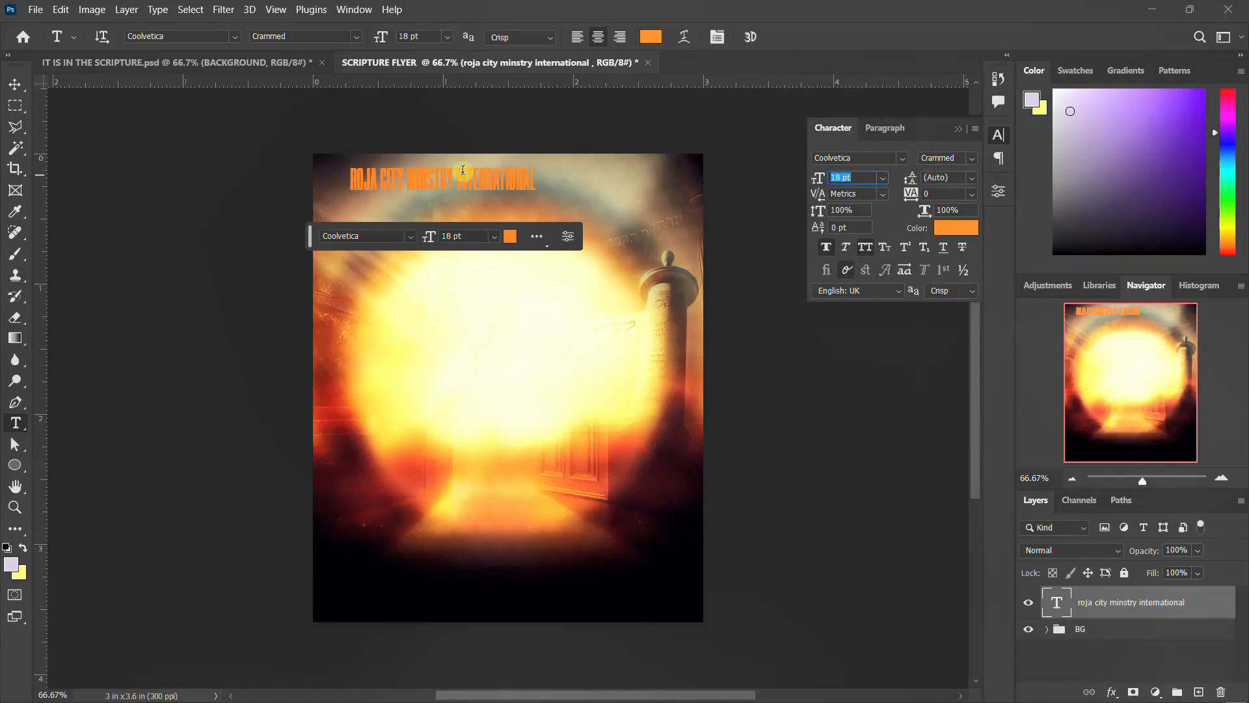
{"action": "left_click", "coordinate": [455, 174]}
{"action": "key", "text": "Return"}
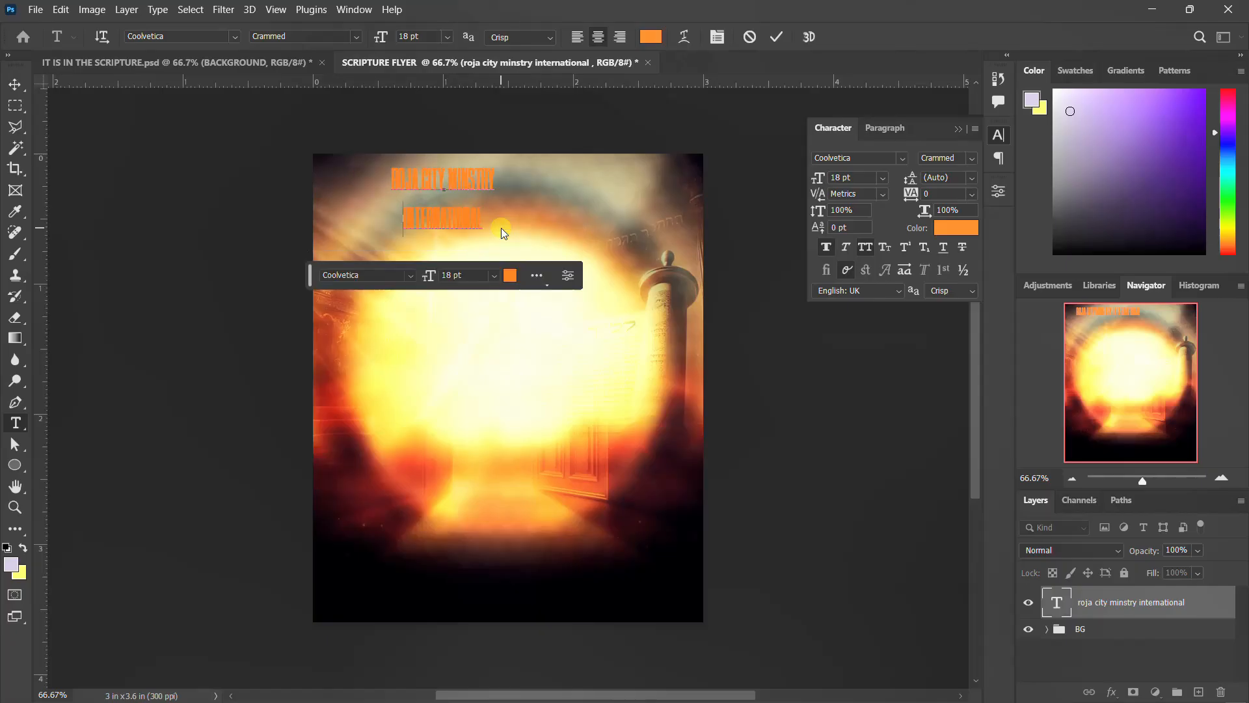
{"action": "left_click", "coordinate": [563, 243]}
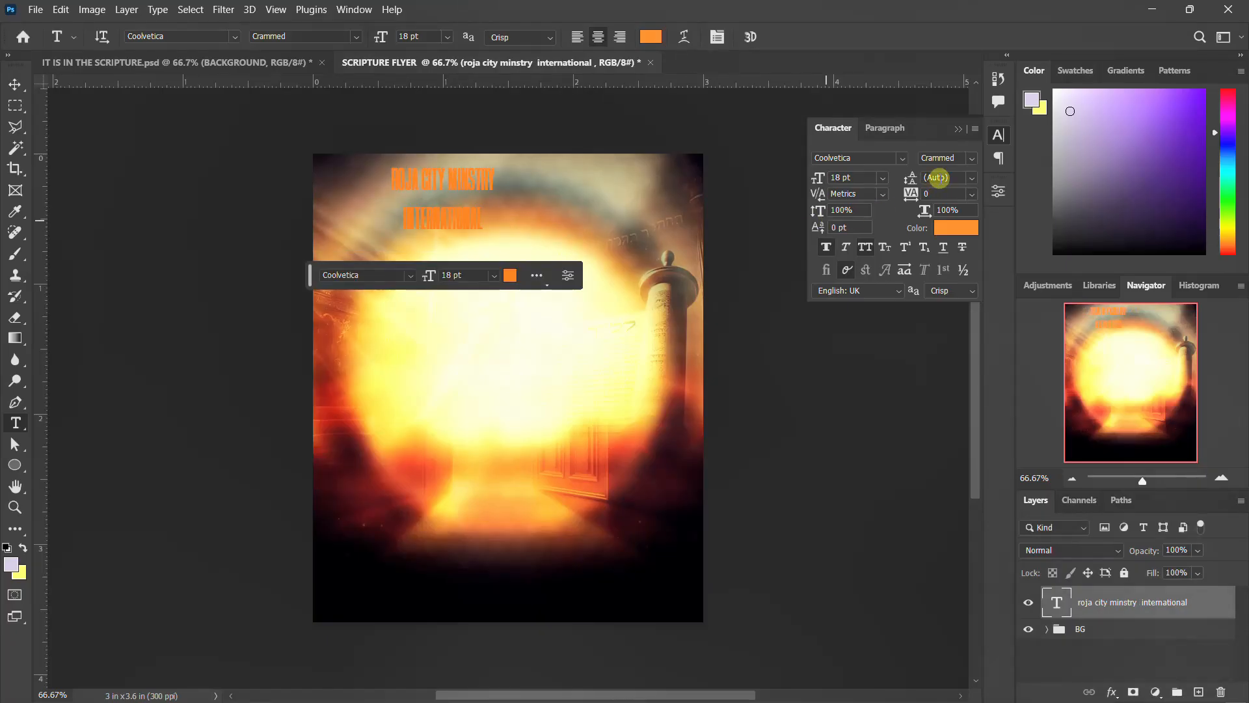
Set the heading's font size to 15 pt and tighten its leading to about 11 pt.
{"action": "scroll", "coordinate": [946, 172], "scroll_direction": "down", "scroll_amount": 8}
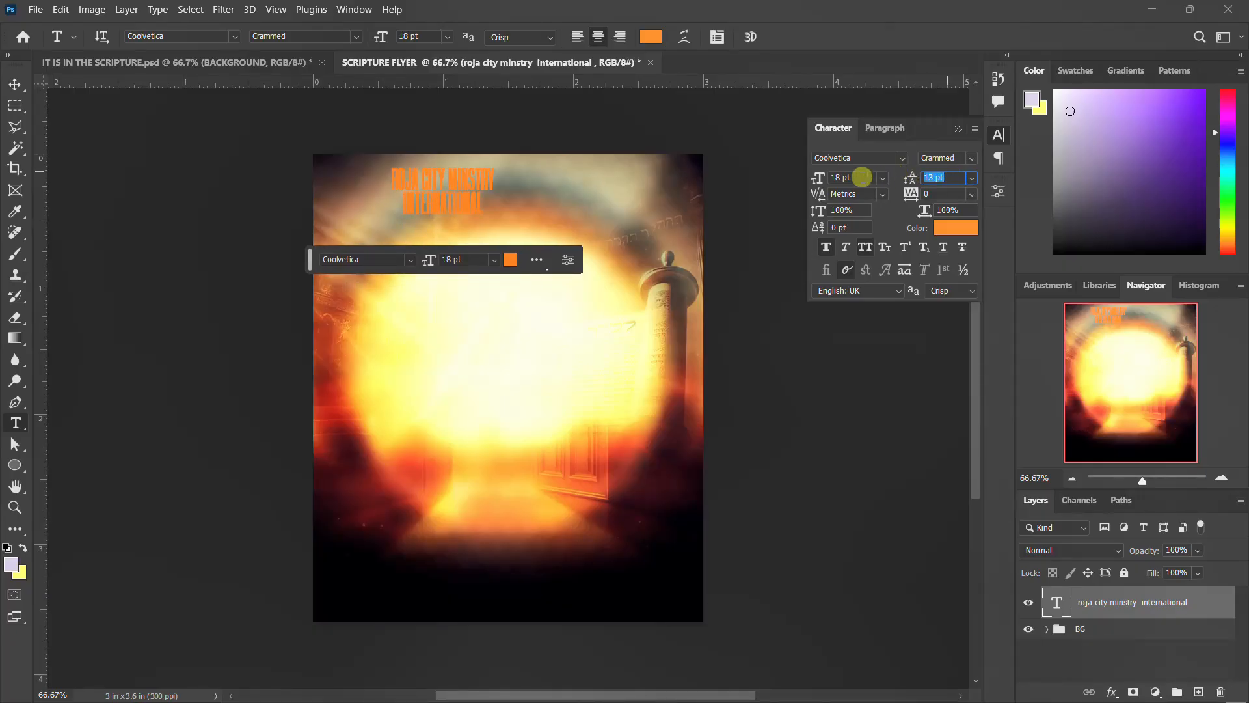
{"action": "left_click", "coordinate": [835, 177]}
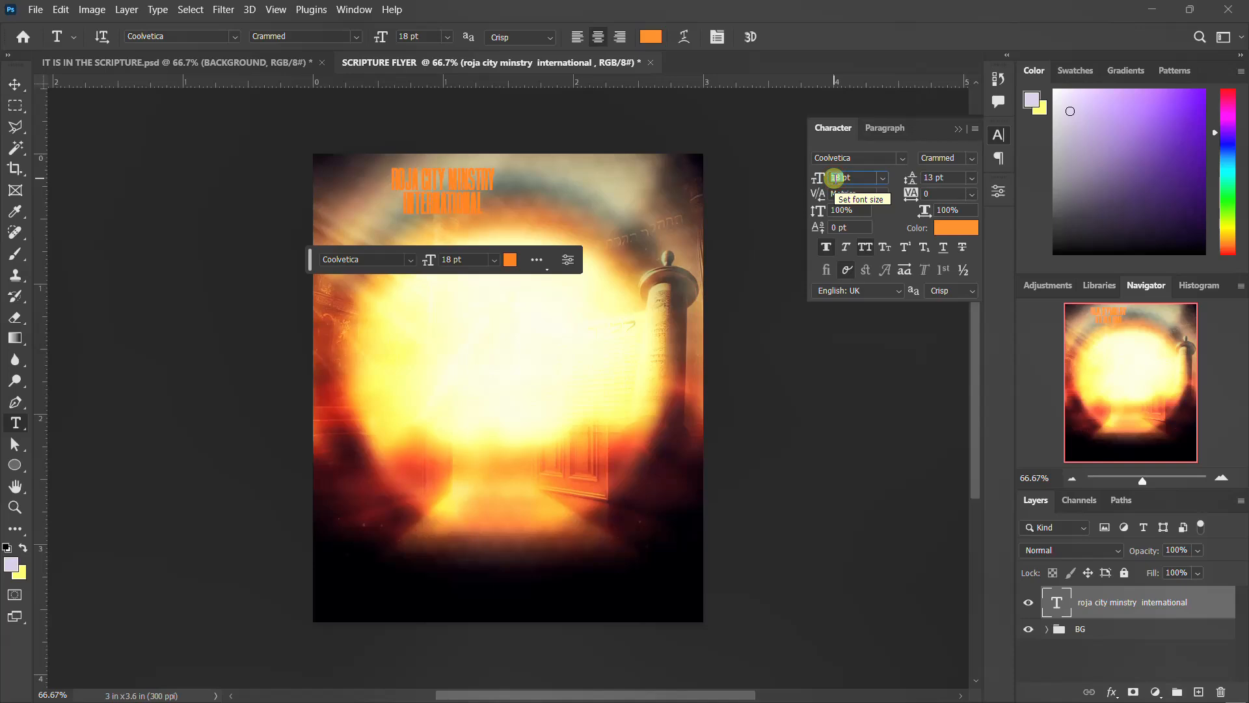
{"action": "scroll", "coordinate": [834, 177], "scroll_direction": "down", "scroll_amount": 3}
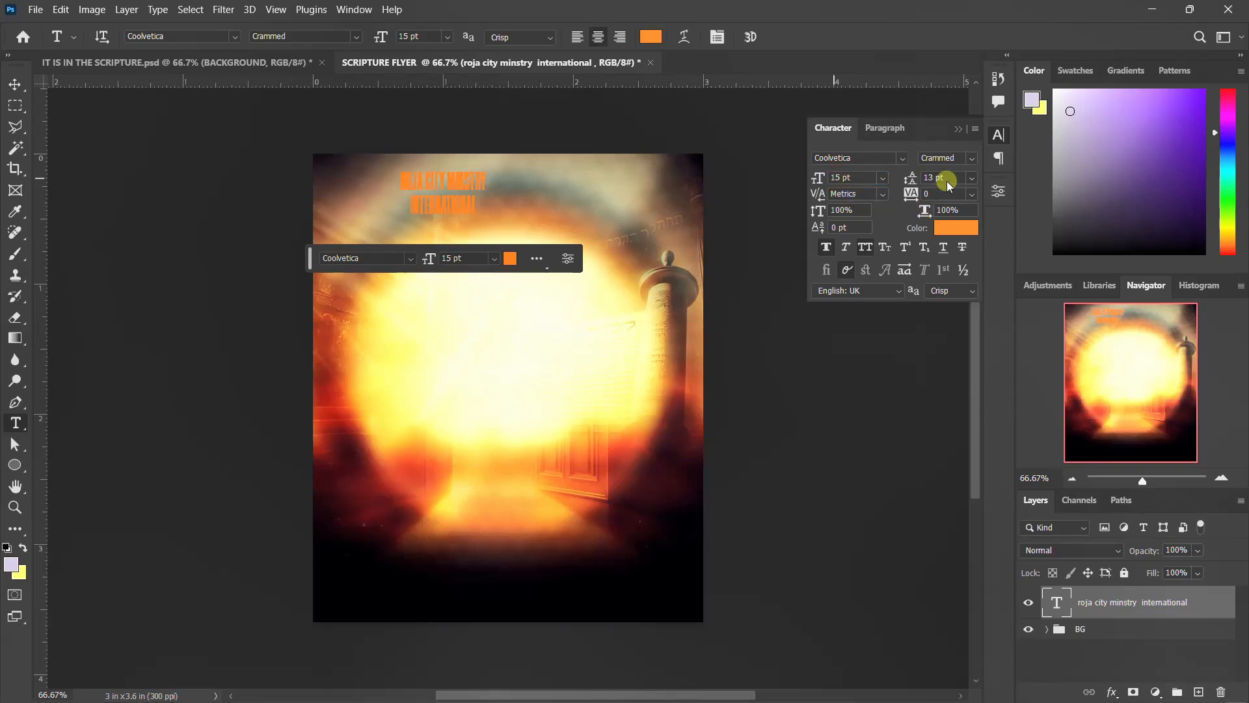
{"action": "scroll", "coordinate": [943, 179], "scroll_direction": "down", "scroll_amount": 1}
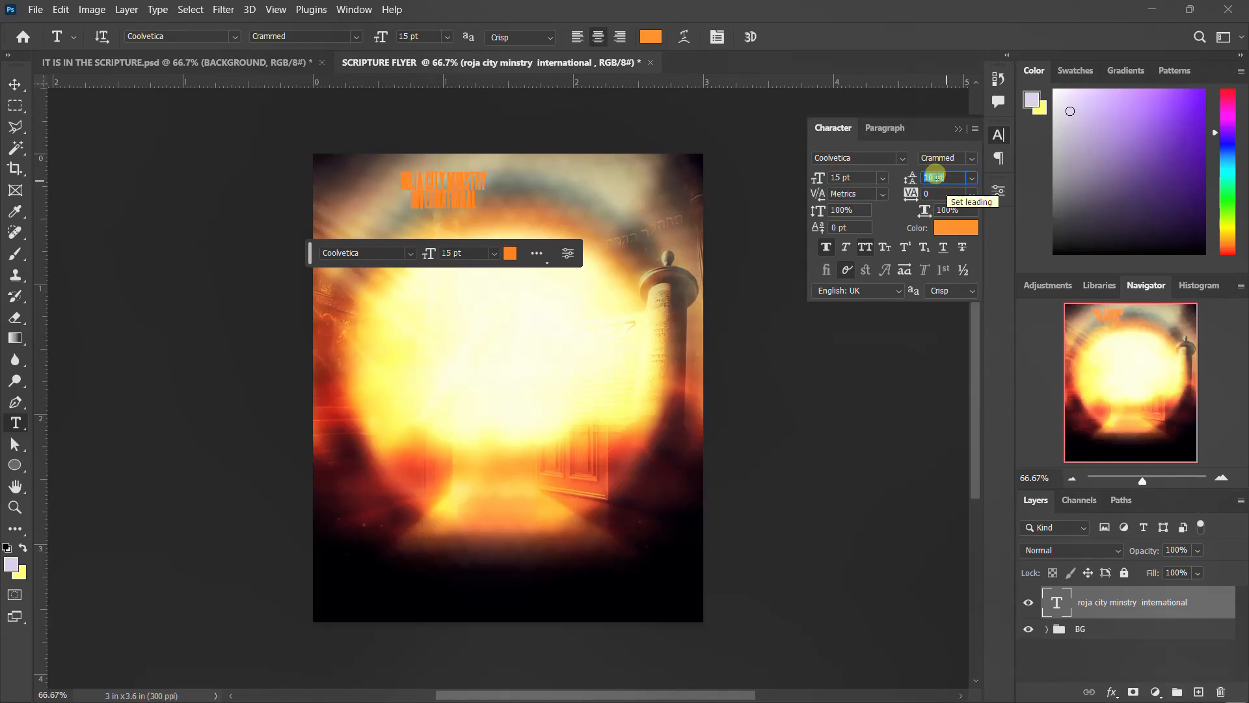
Center-align the heading's paragraph text.
{"action": "left_click", "coordinate": [900, 139]}
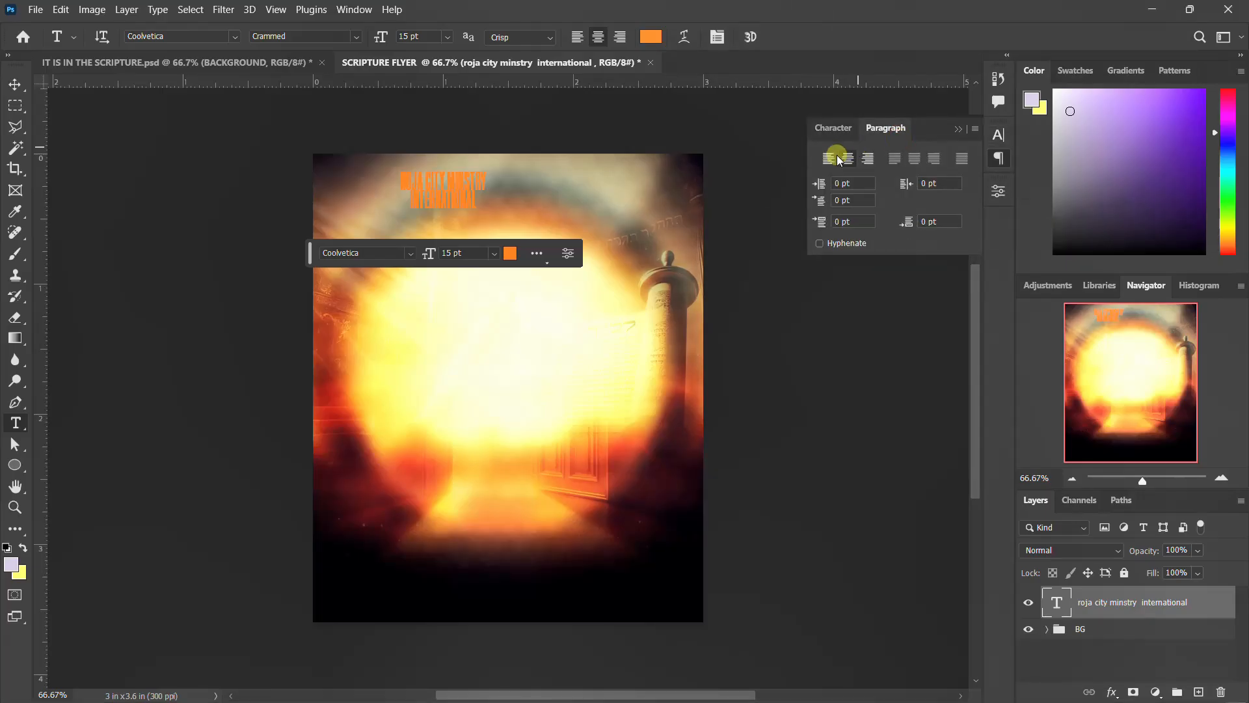
{"action": "left_click", "coordinate": [832, 158]}
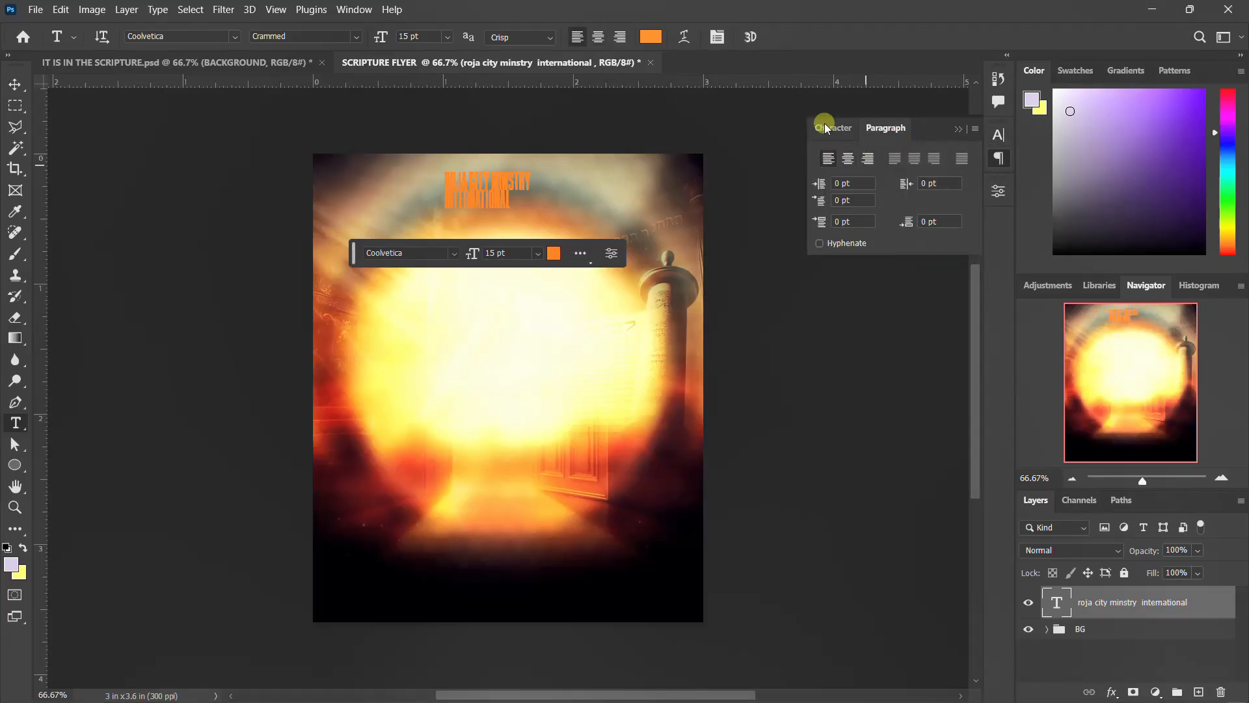
{"action": "left_click", "coordinate": [826, 128]}
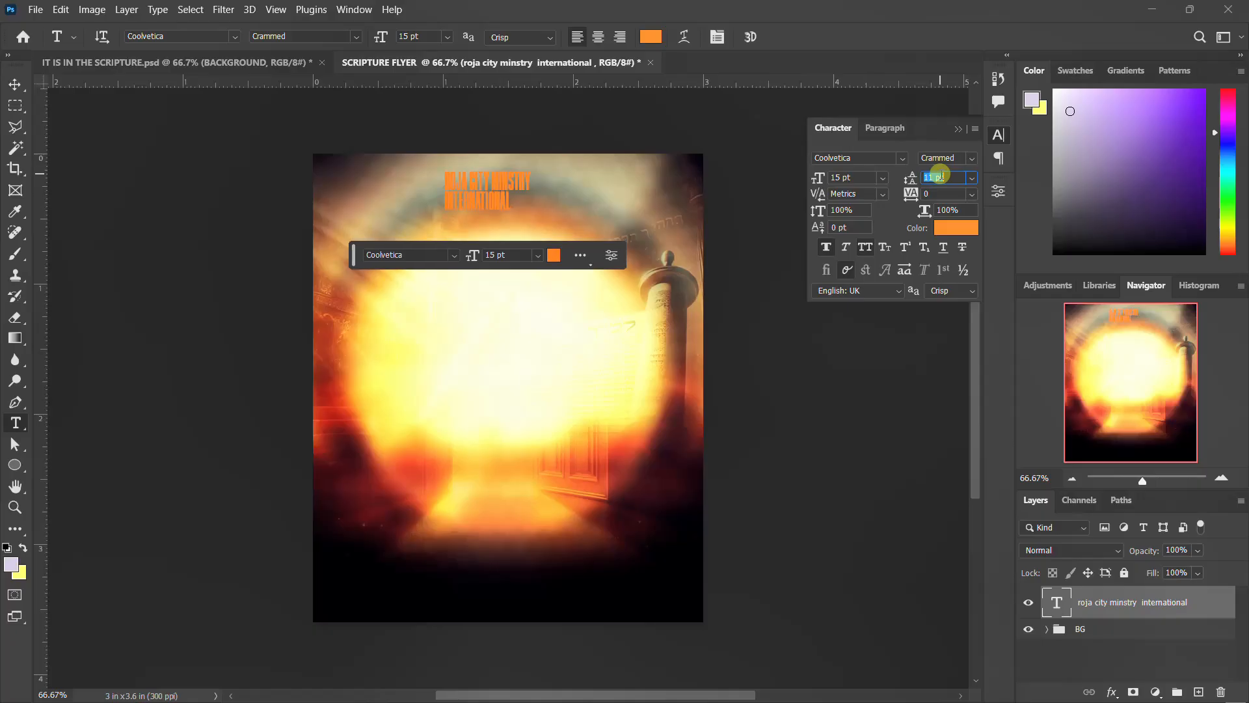
{"action": "left_click", "coordinate": [999, 134]}
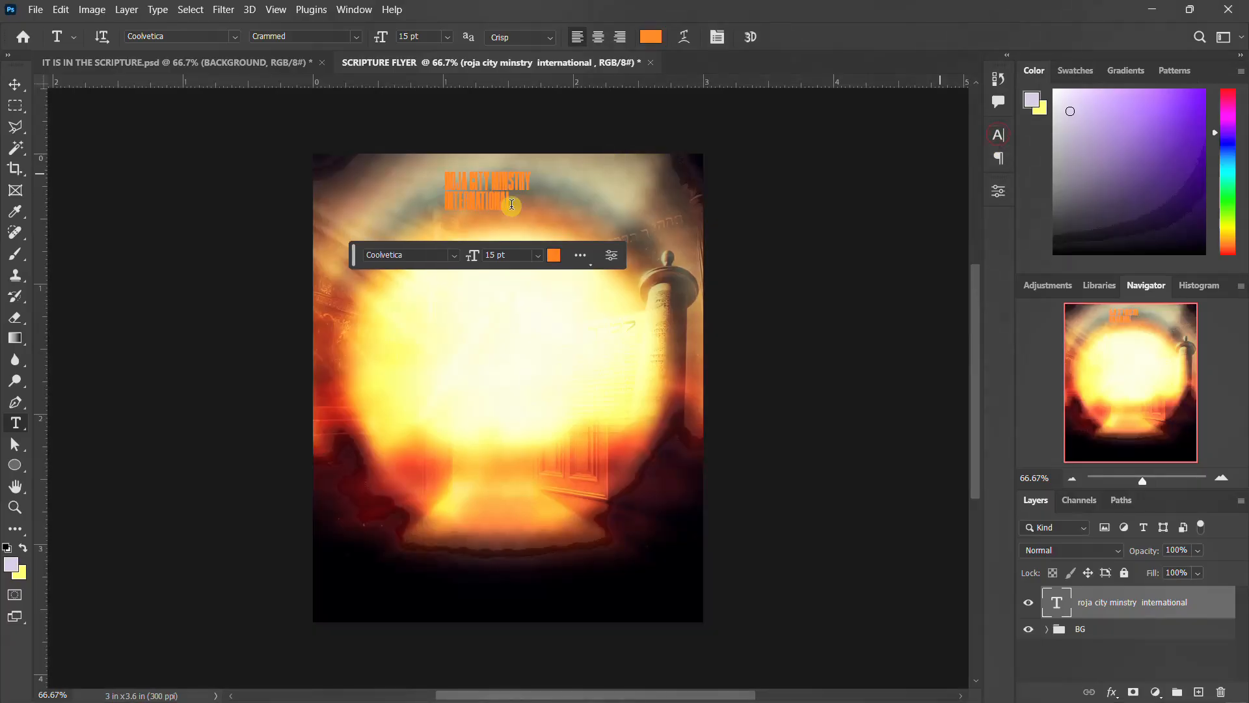
Move the heading to the right, toward the flyer's center.
{"action": "key", "text": "v"}
{"action": "left_click_drag", "start_coordinate": [470, 198], "coordinate": [520, 201]}
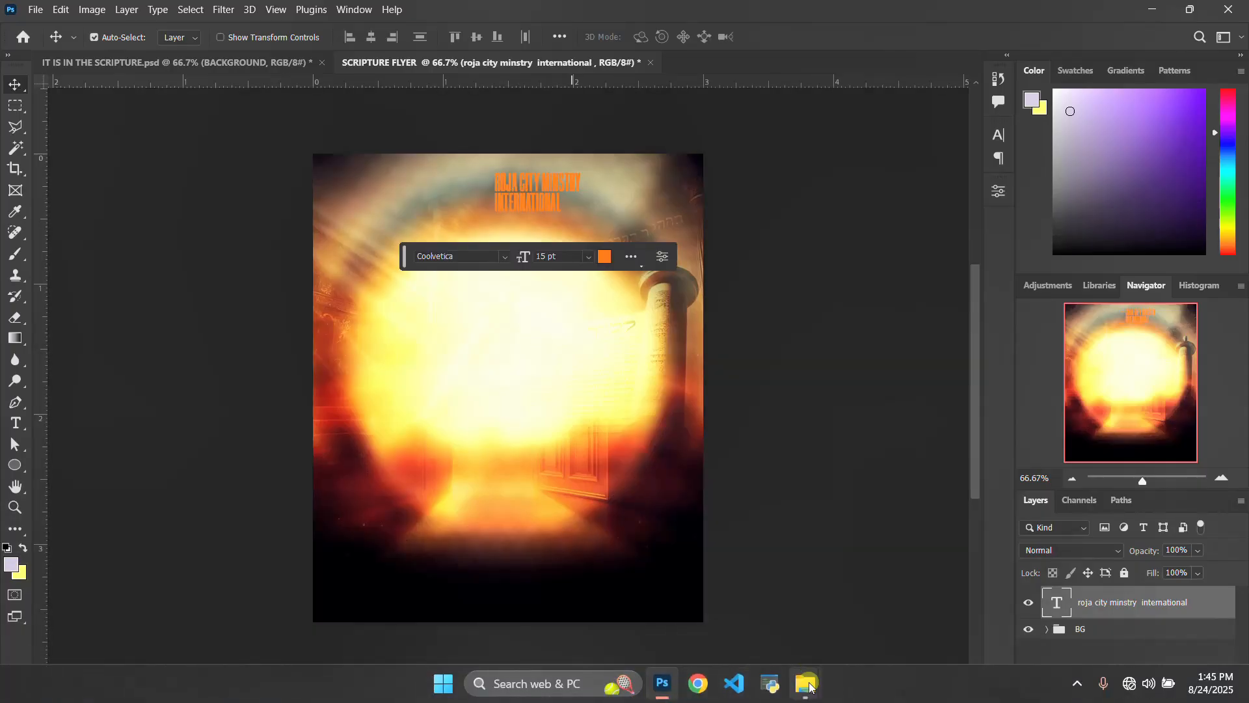
Place the flame logo image from the file folder into the document.
{"action": "mouse_move", "coordinate": [805, 683]}
{"action": "left_click", "coordinate": [687, 591]}
{"action": "left_click", "coordinate": [454, 177]}
{"action": "left_click_drag", "start_coordinate": [964, 700], "coordinate": [560, 499]}
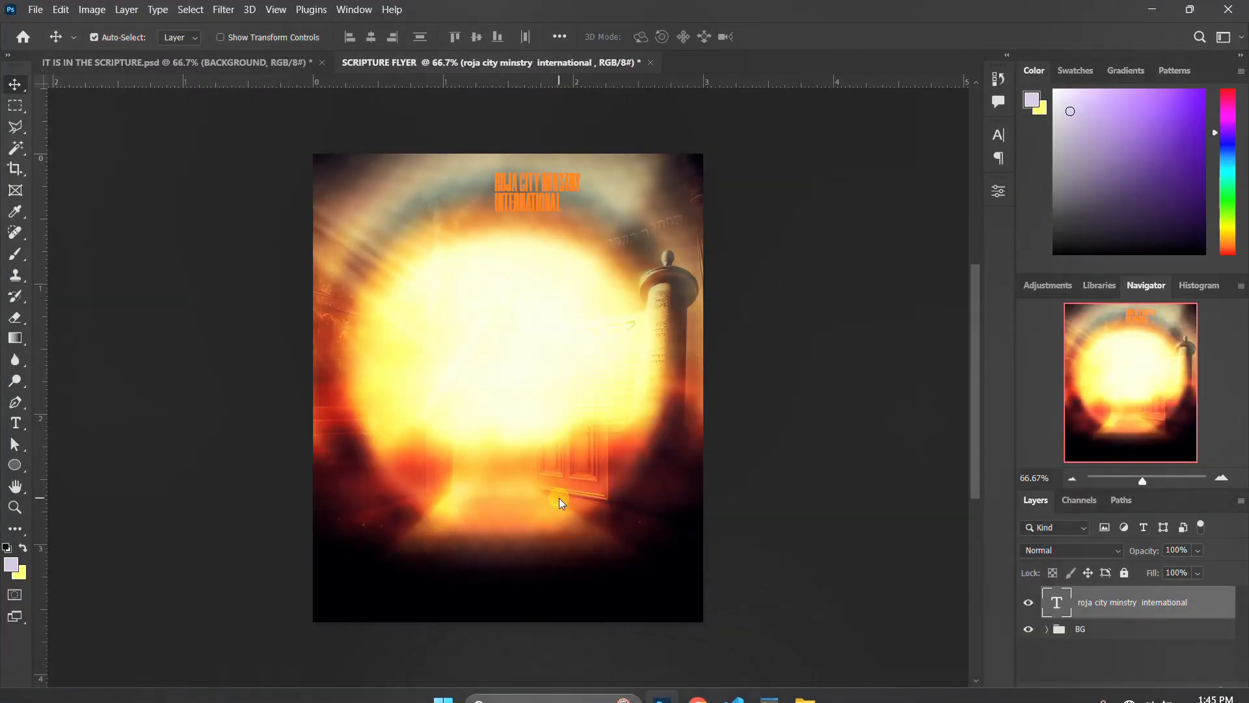
{"action": "key", "text": "Return"}
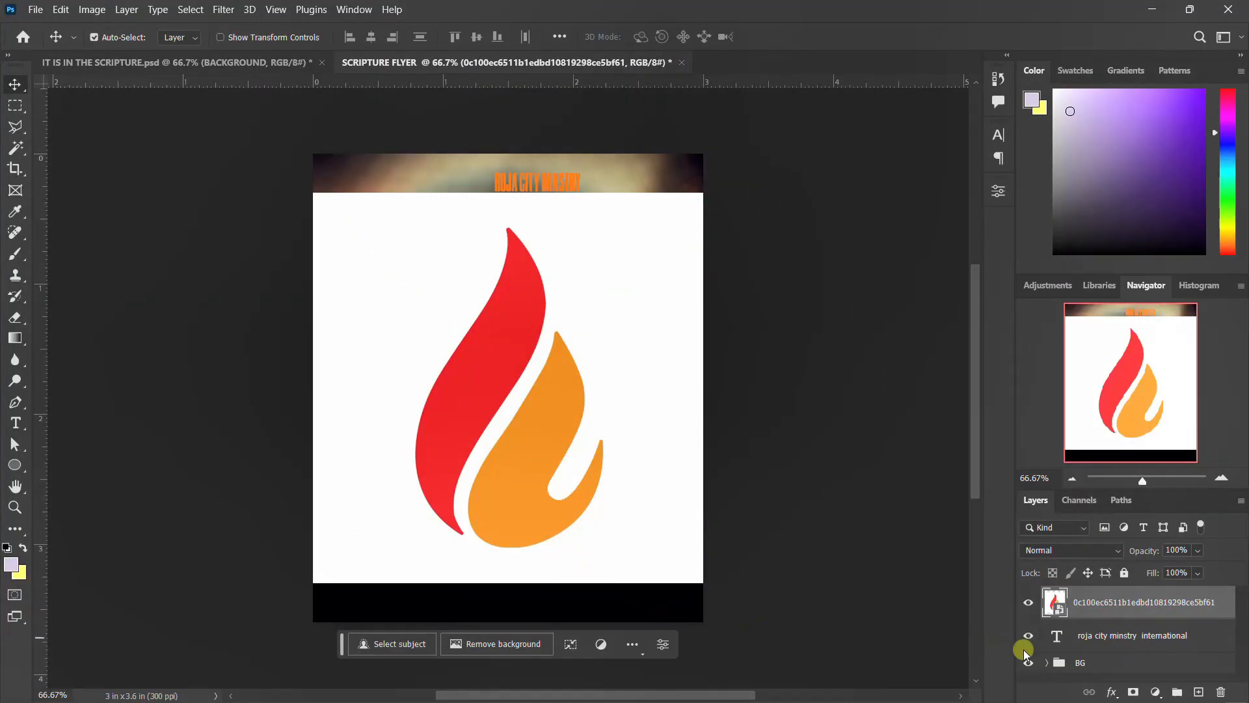
Rasterize the flame logo layer.
{"action": "right_click", "coordinate": [1124, 606]}
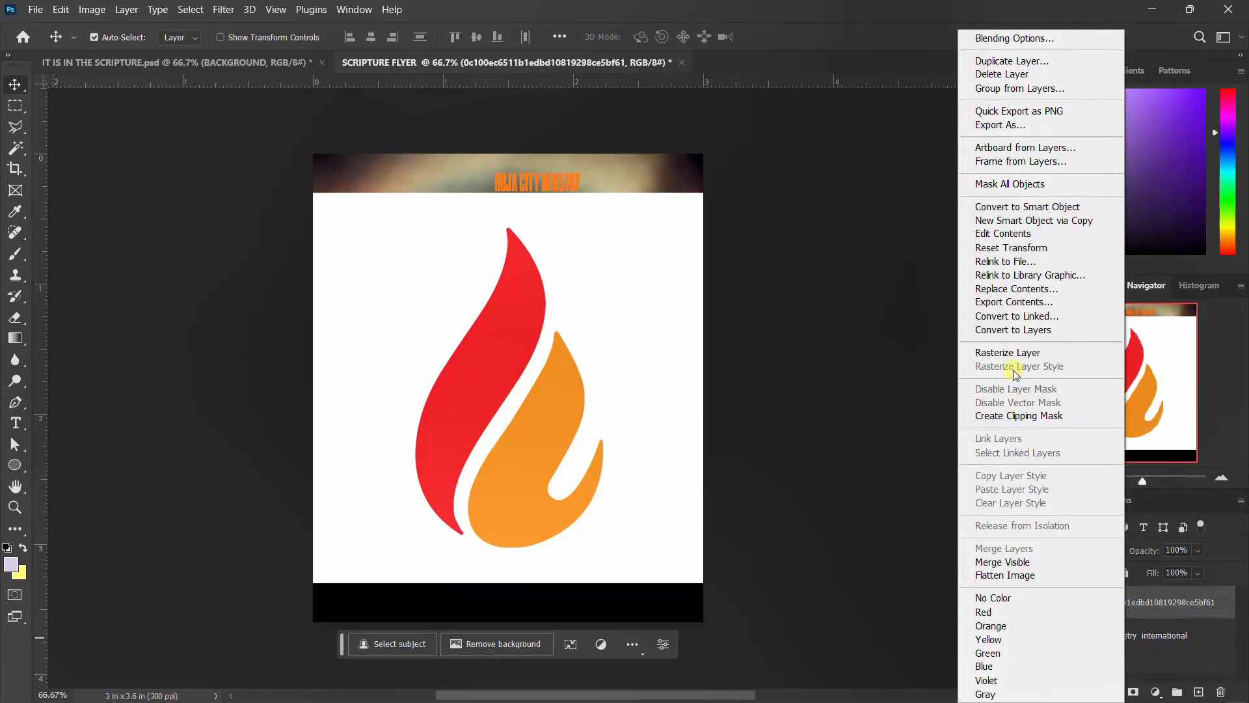
{"action": "left_click", "coordinate": [1017, 355]}
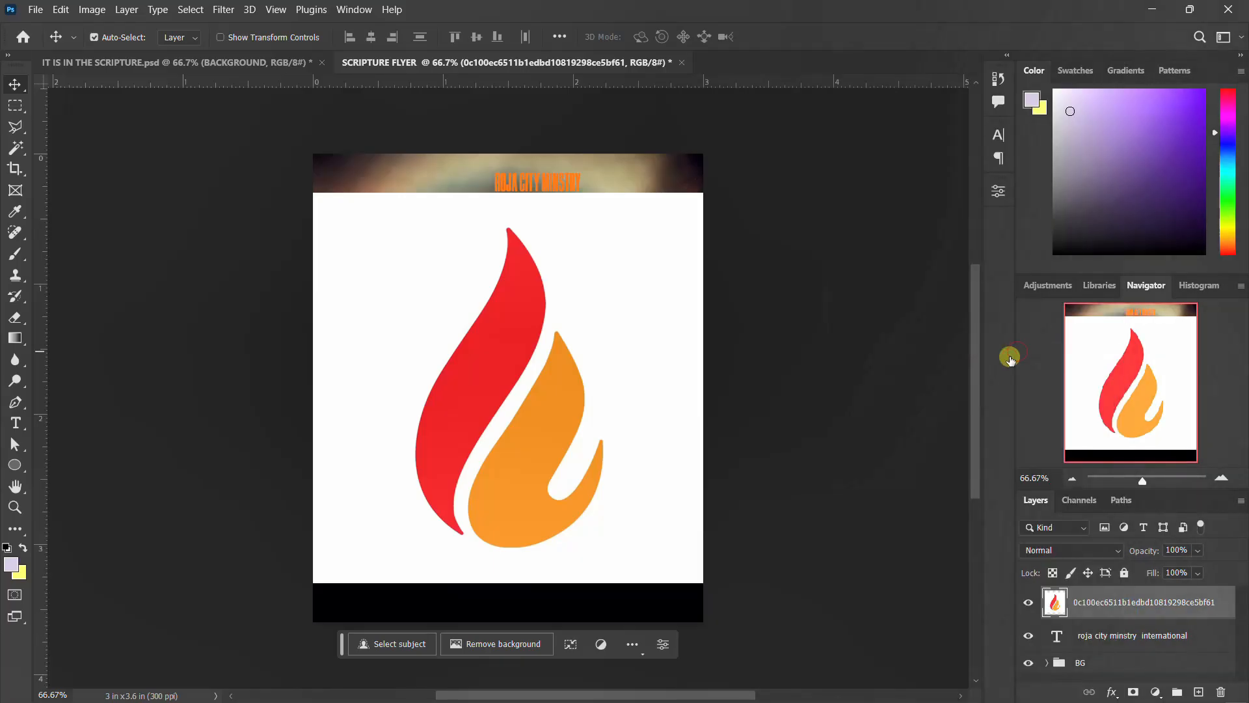
Select the logo's white background with the Magic Wand, delete it, and deselect.
{"action": "key", "text": "w"}
{"action": "left_click", "coordinate": [586, 287]}
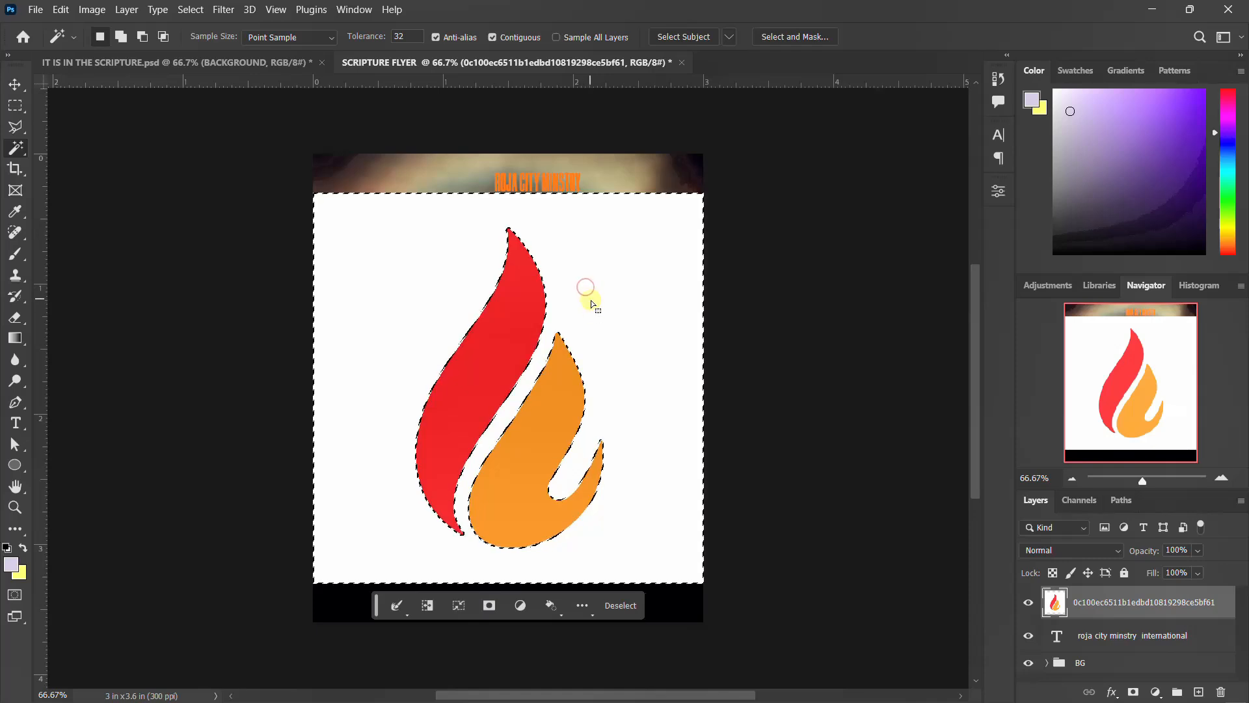
{"action": "key", "text": "Delete"}
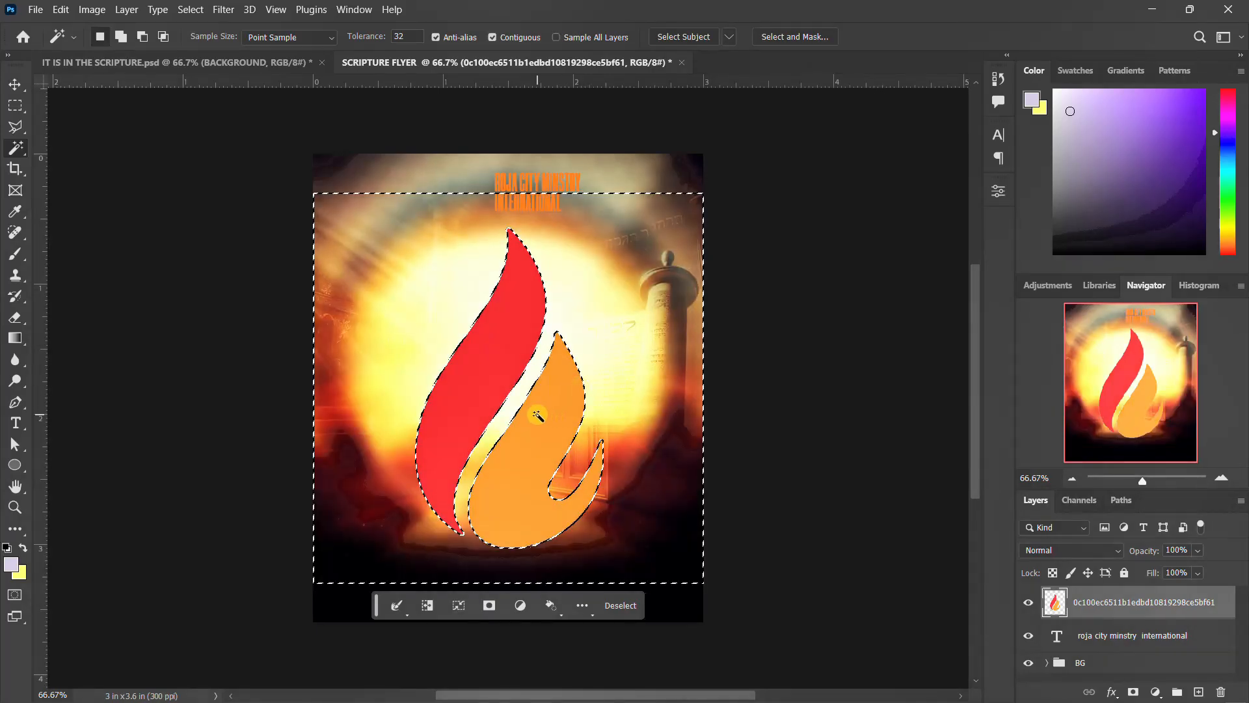
{"action": "key", "text": "ctrl+d"}
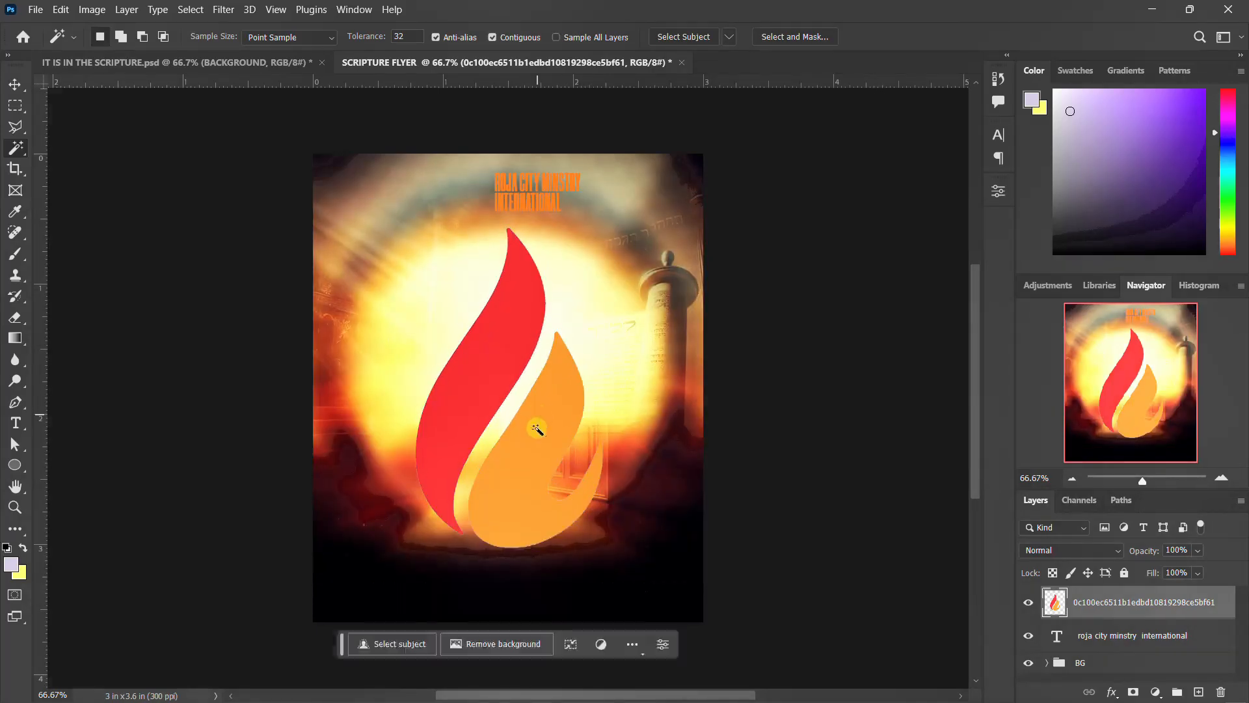
Scale the flame logo down and position it to the left of the heading text.
{"action": "key", "text": "v"}
{"action": "key", "text": "ctrl+t"}
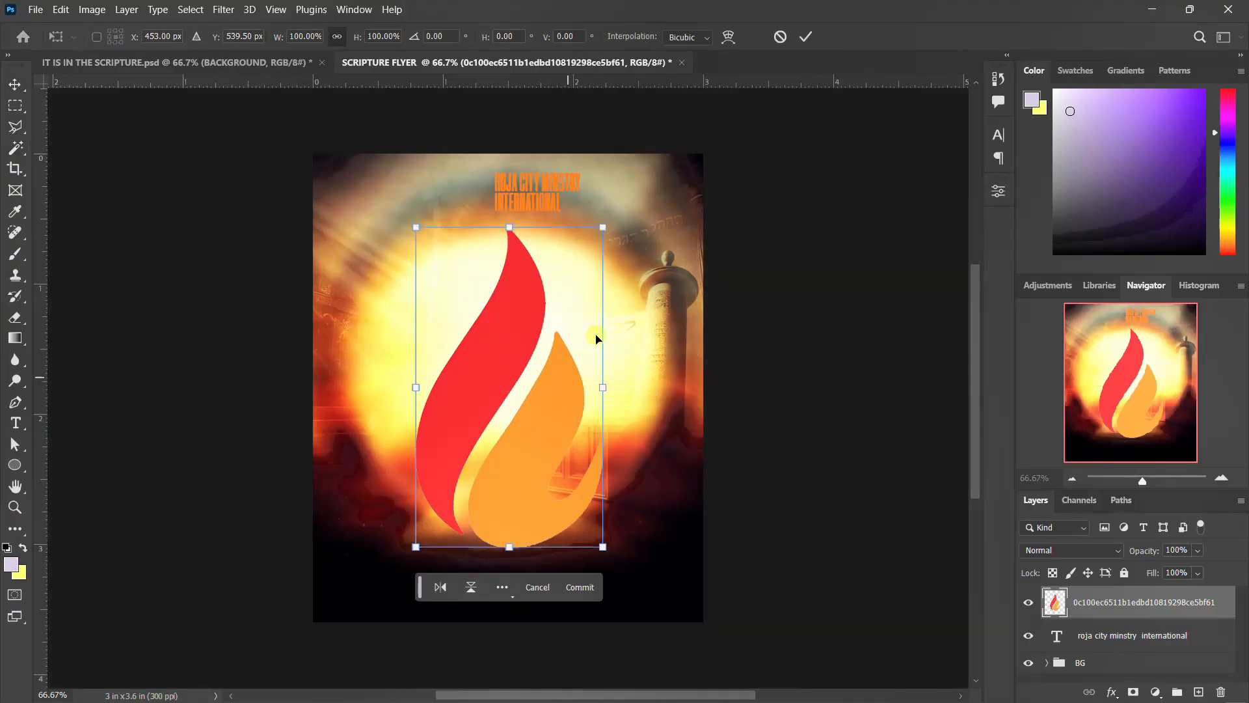
{"action": "left_click_drag", "start_coordinate": [610, 219], "coordinate": [480, 200]}
{"action": "key", "text": "Return"}
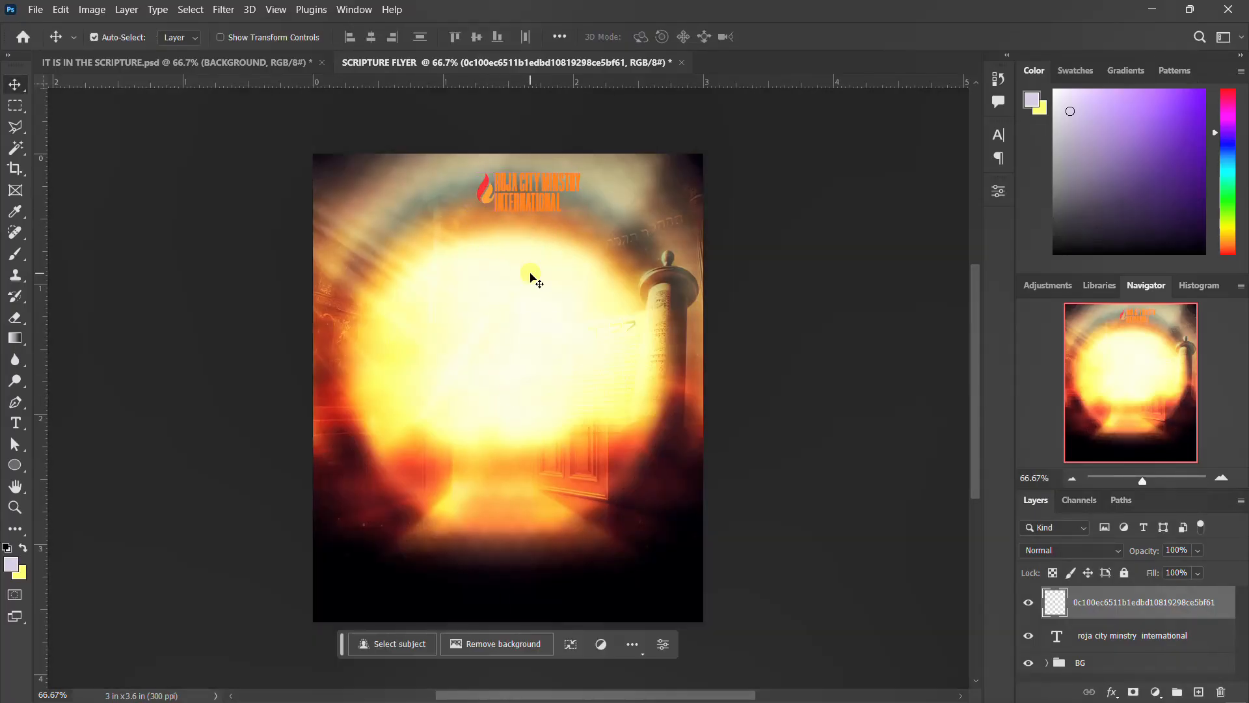
Group the flame logo and heading text layers into a group named LOGO.
{"action": "left_click", "coordinate": [1083, 642]}
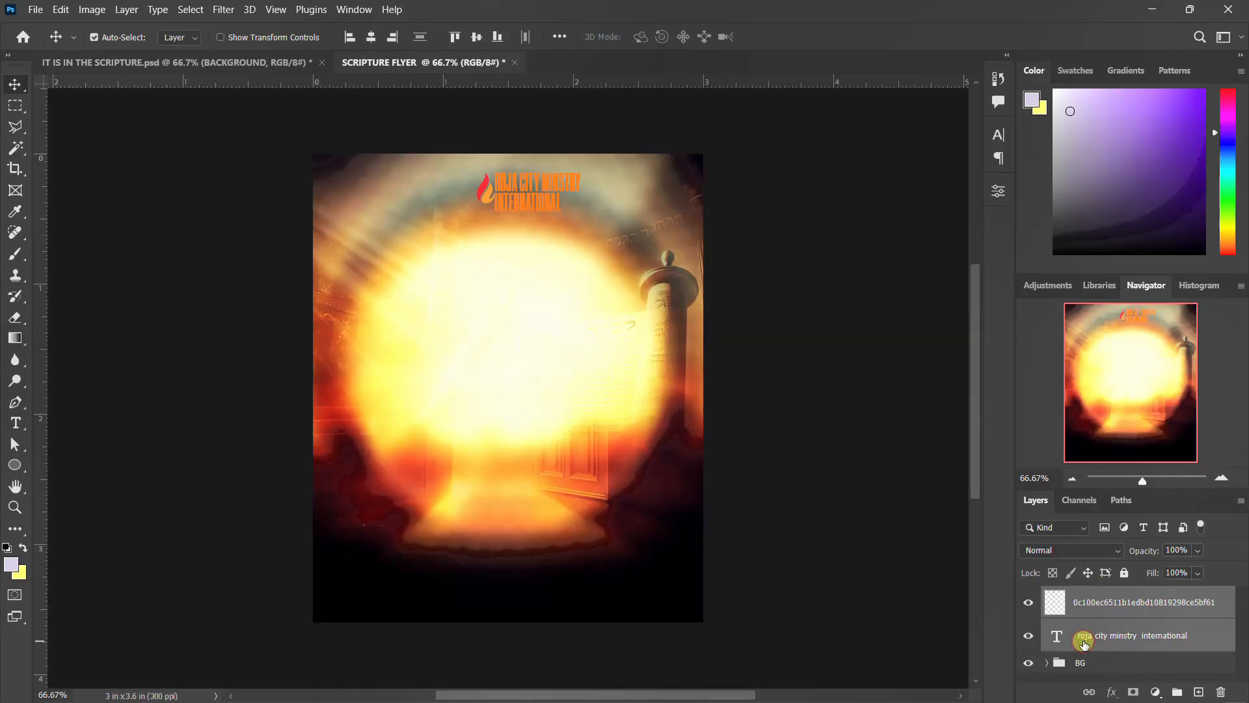
{"action": "key", "text": "g"}
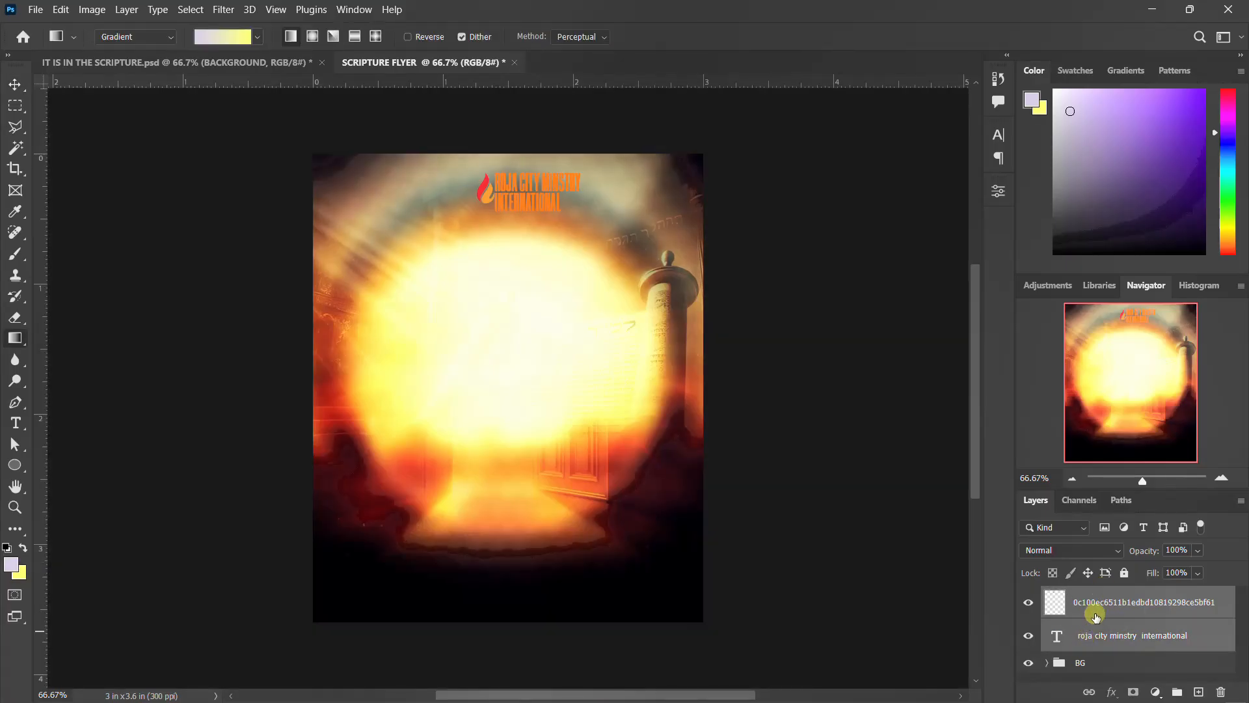
{"action": "key", "text": "ctrl+g"}
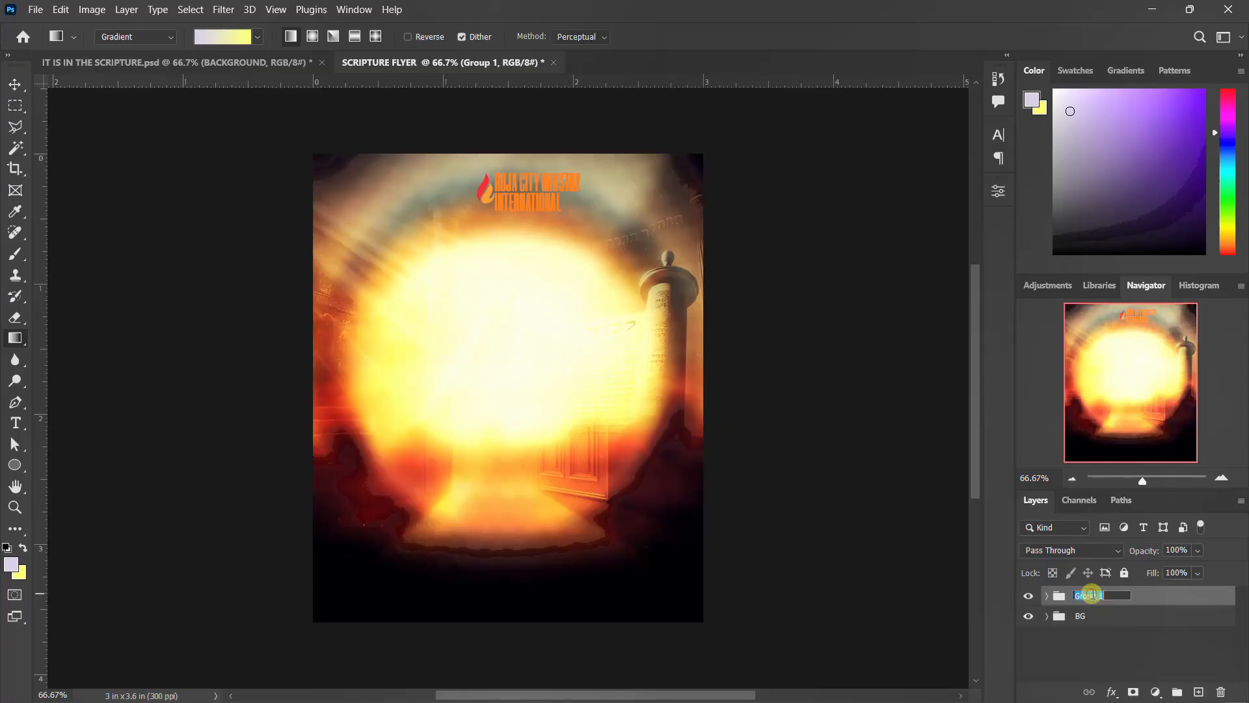
{"action": "left_click", "coordinate": [1091, 595]}
{"action": "type", "text": "LOGO"}
{"action": "key", "text": "Return"}
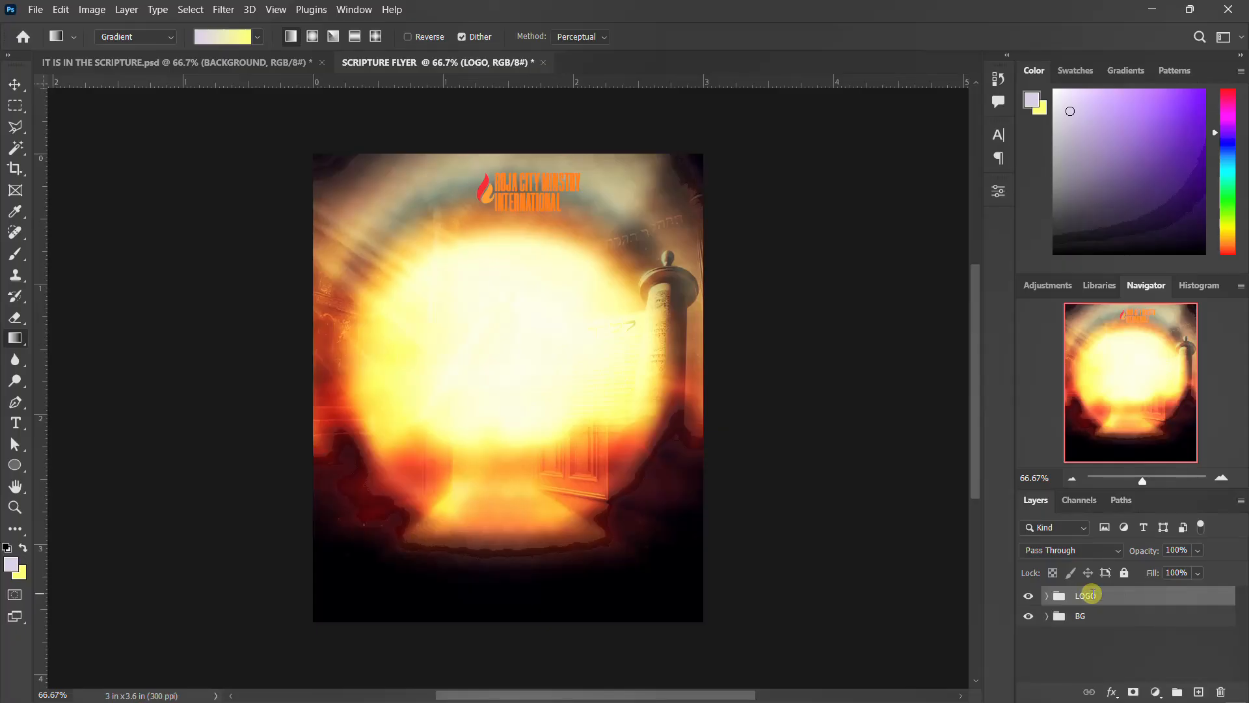
Nudge the LOGO group slightly to the left.
{"action": "key", "text": "ctrl+t"}
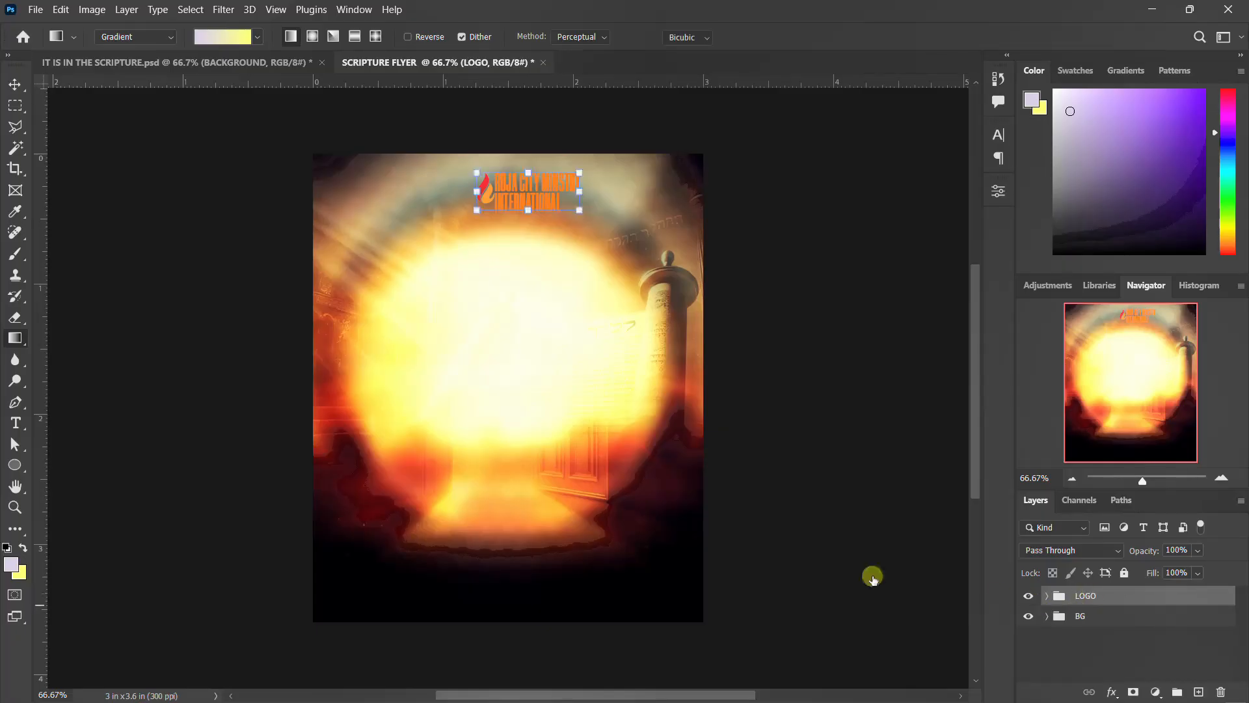
{"action": "left_click_drag", "start_coordinate": [548, 202], "coordinate": [530, 203]}
{"action": "key", "text": "Return"}
Switch to the IT IS IN THE SCRIPTURE.psd reference document to compare.
{"action": "key", "text": "g"}
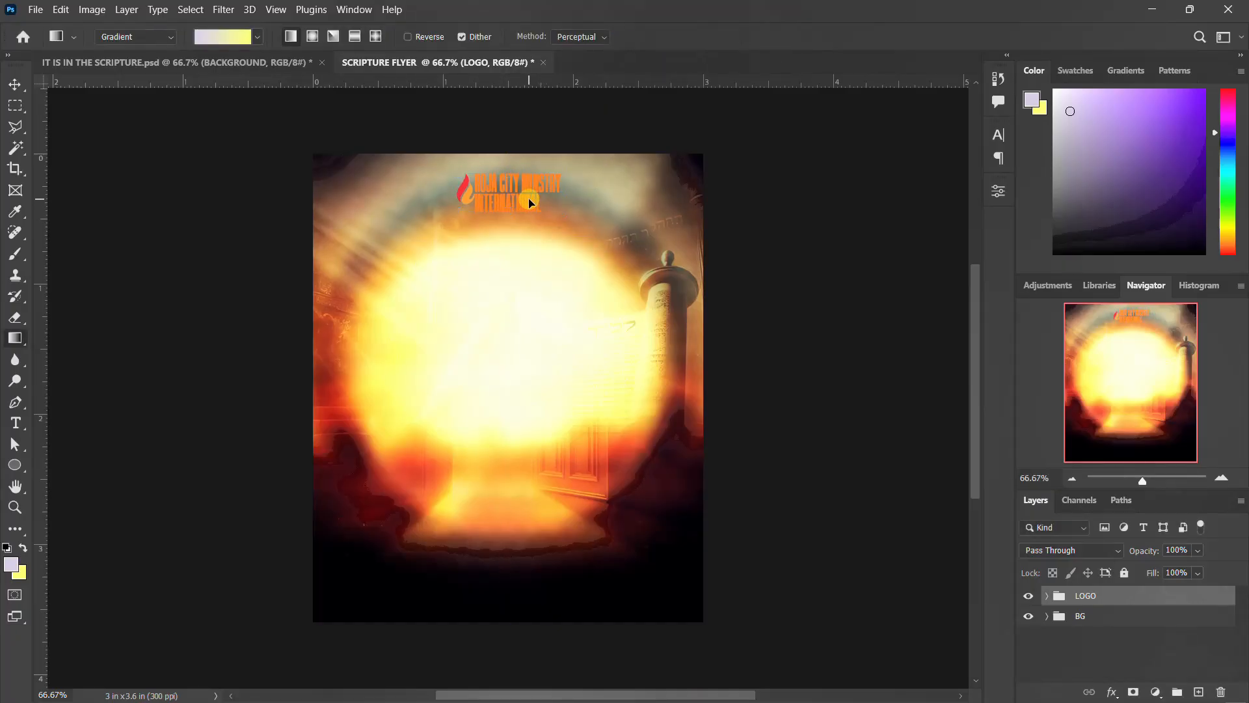
{"action": "left_click", "coordinate": [238, 67]}
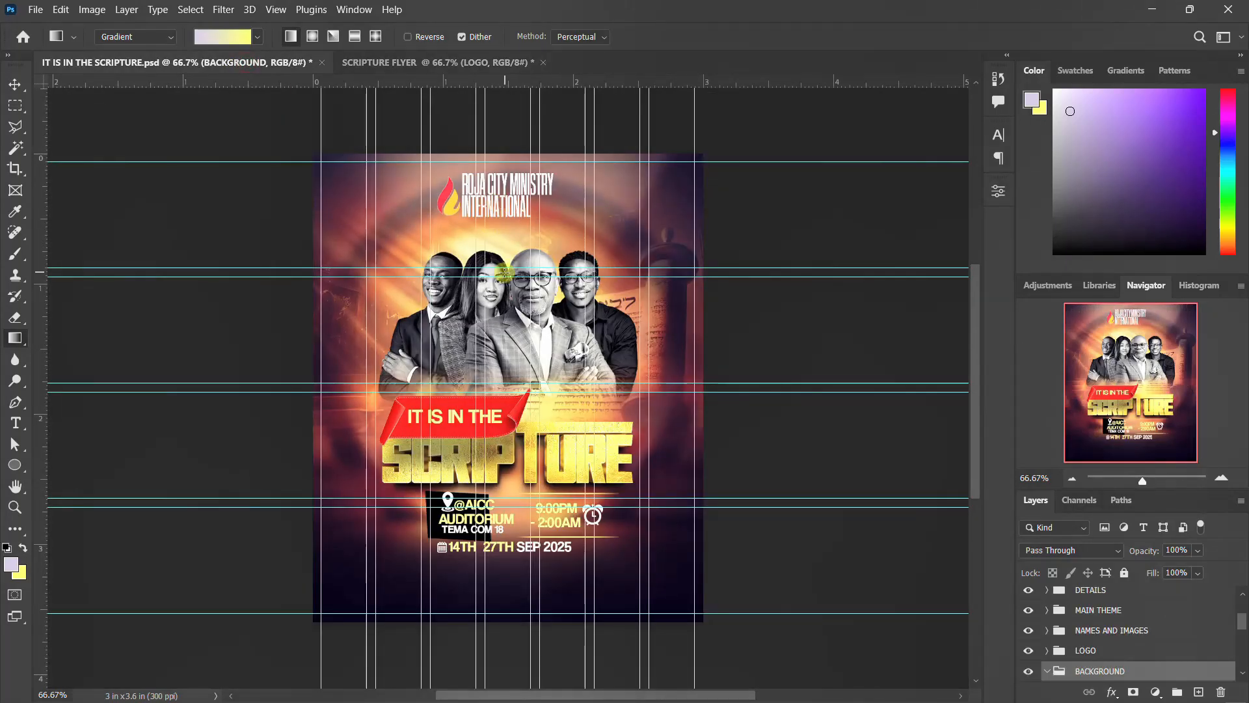
Bring the four-person group photo into the flyer document, placing it above the LOGO group.
{"action": "key", "text": "v"}
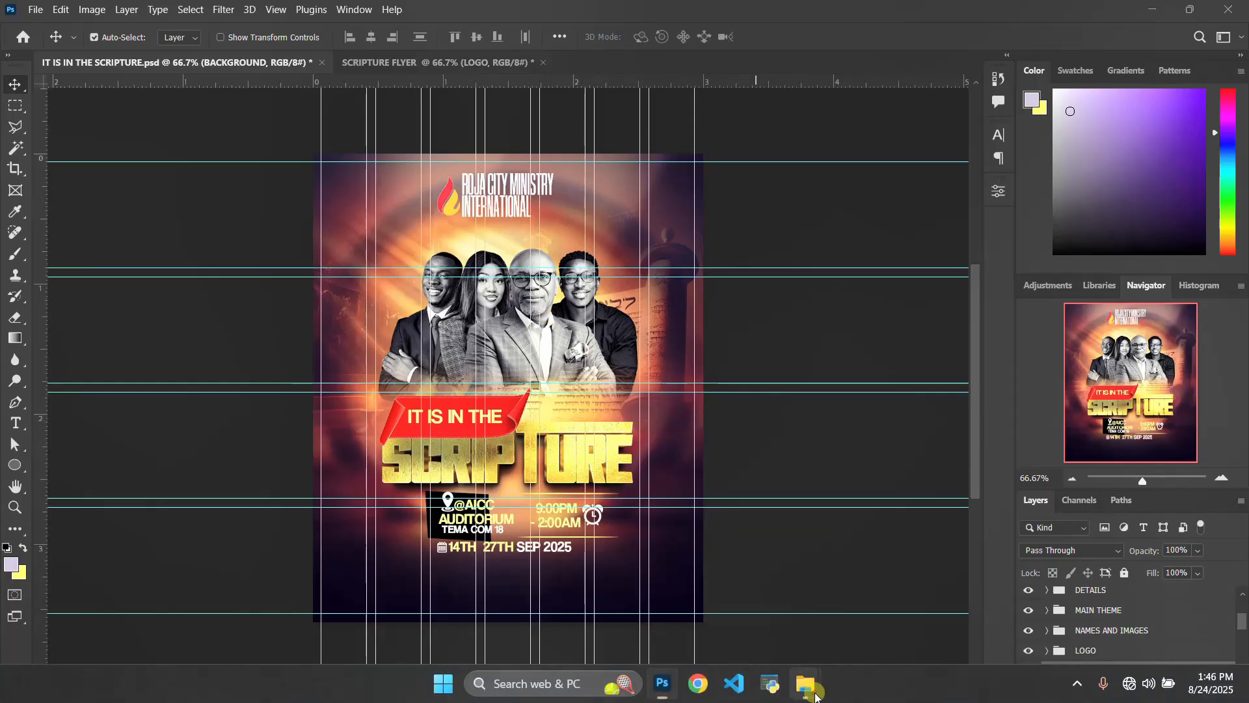
{"action": "mouse_move", "coordinate": [805, 683]}
{"action": "left_click", "coordinate": [735, 613]}
{"action": "left_click", "coordinate": [865, 428]}
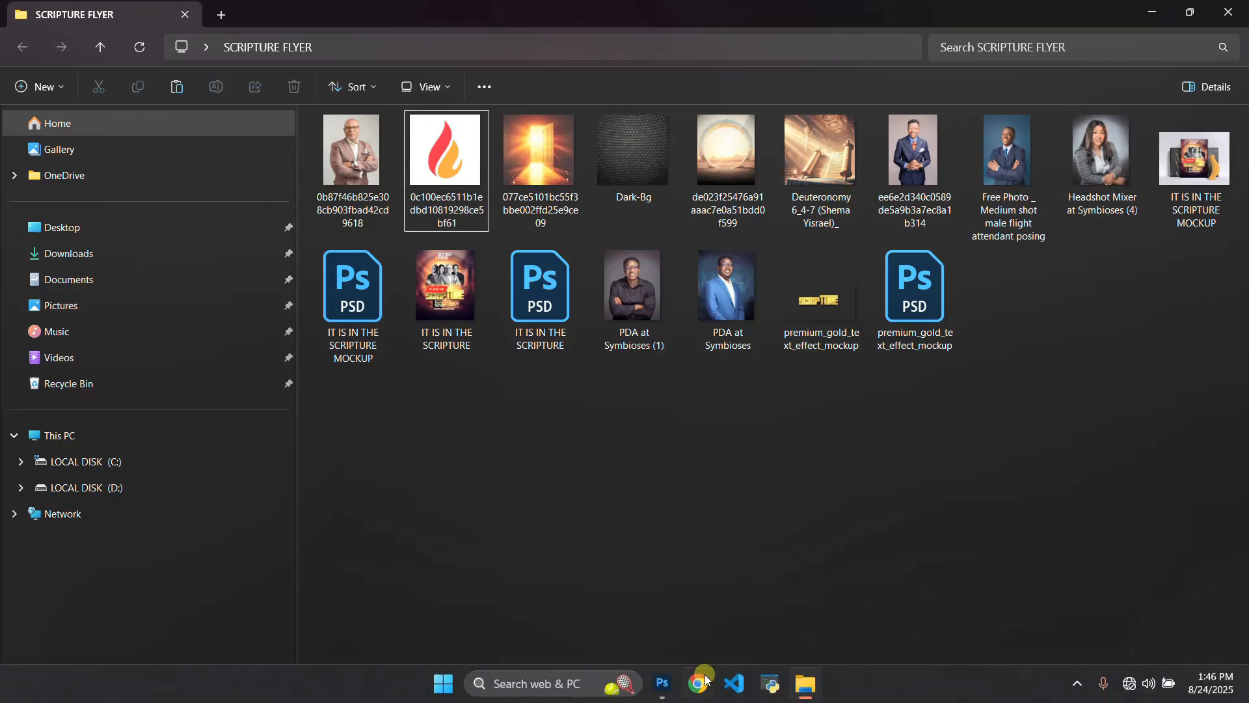
{"action": "left_click", "coordinate": [662, 684]}
{"action": "left_click", "coordinate": [509, 320]}
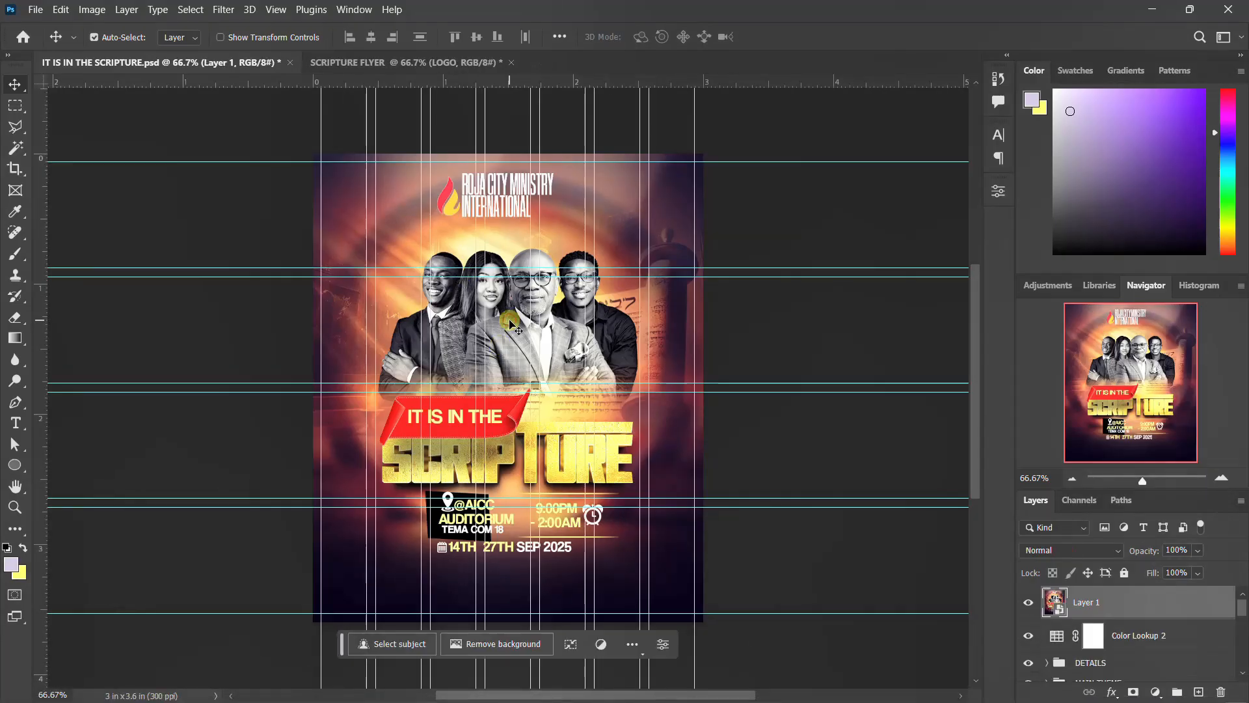
{"action": "mouse_move", "coordinate": [510, 321]}
{"action": "left_mouse_down"}
{"action": "mouse_move", "coordinate": [517, 281]}
{"action": "mouse_move", "coordinate": [506, 348]}
{"action": "mouse_move", "coordinate": [544, 61]}
{"action": "mouse_move", "coordinate": [494, 367]}
{"action": "mouse_move", "coordinate": [511, 324]}
{"action": "left_mouse_up"}
{"action": "left_click", "coordinate": [1028, 602]}
{"action": "left_click", "coordinate": [502, 339]}
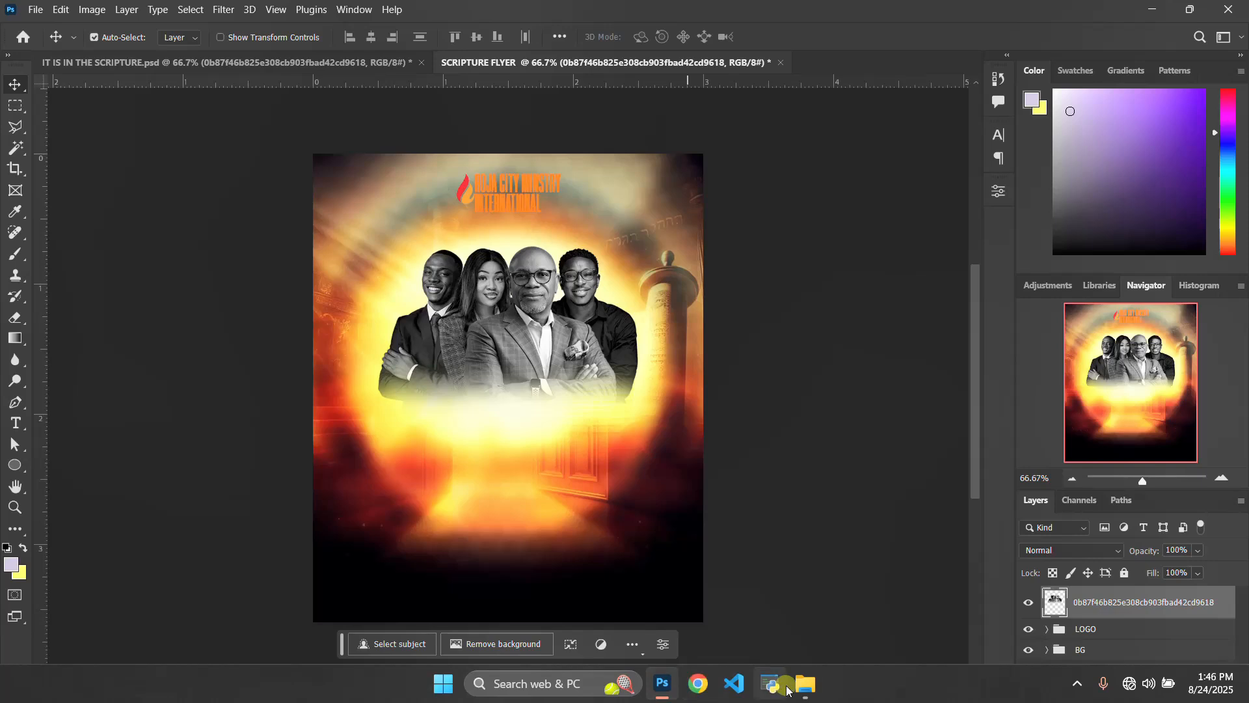
Place the premium_gold_text_effect_mockup SCRIPTURE title image into the flyer, resize it and position it below the group photo.
{"action": "mouse_move", "coordinate": [804, 685]}
{"action": "left_click", "coordinate": [756, 602]}
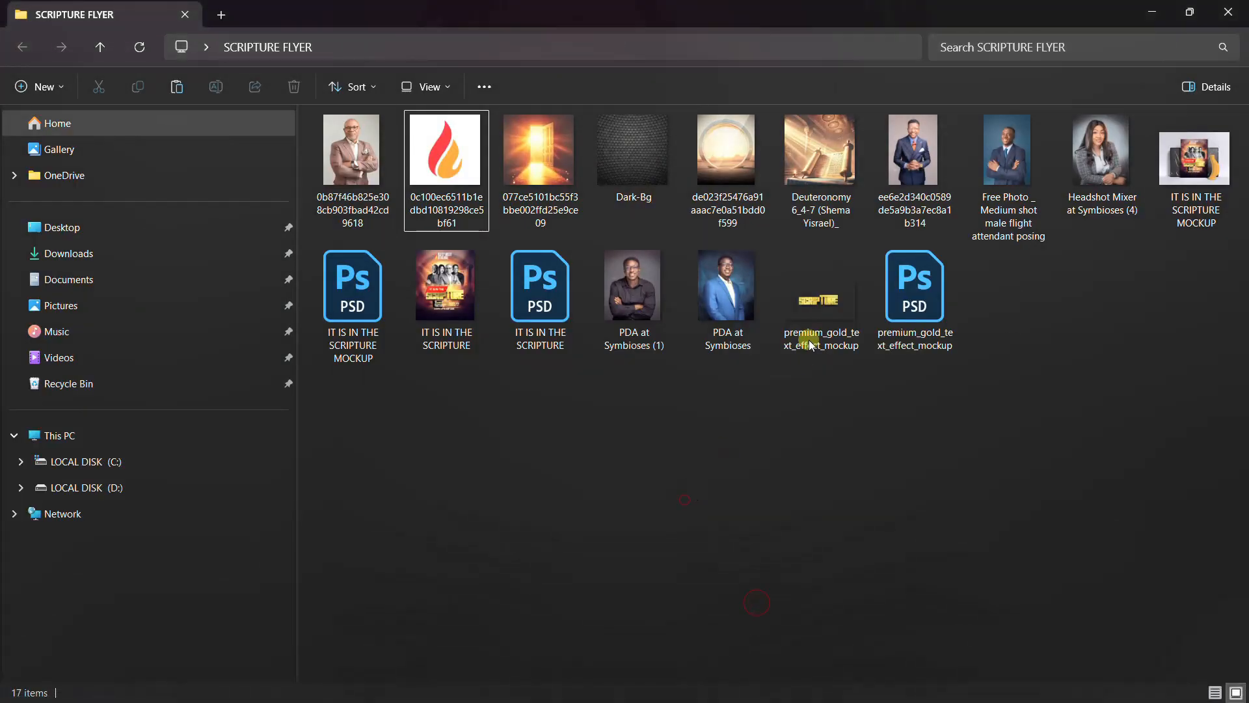
{"action": "left_click", "coordinate": [813, 311]}
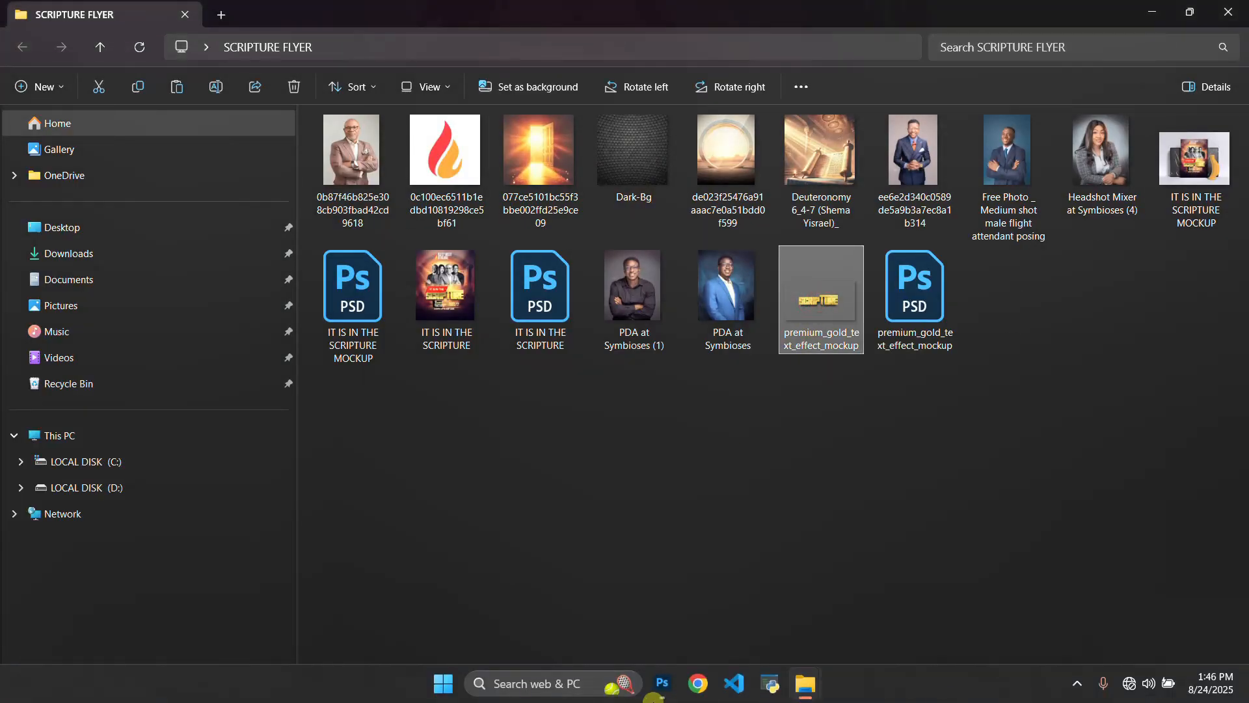
{"action": "left_click_drag", "start_coordinate": [661, 689], "coordinate": [533, 466]}
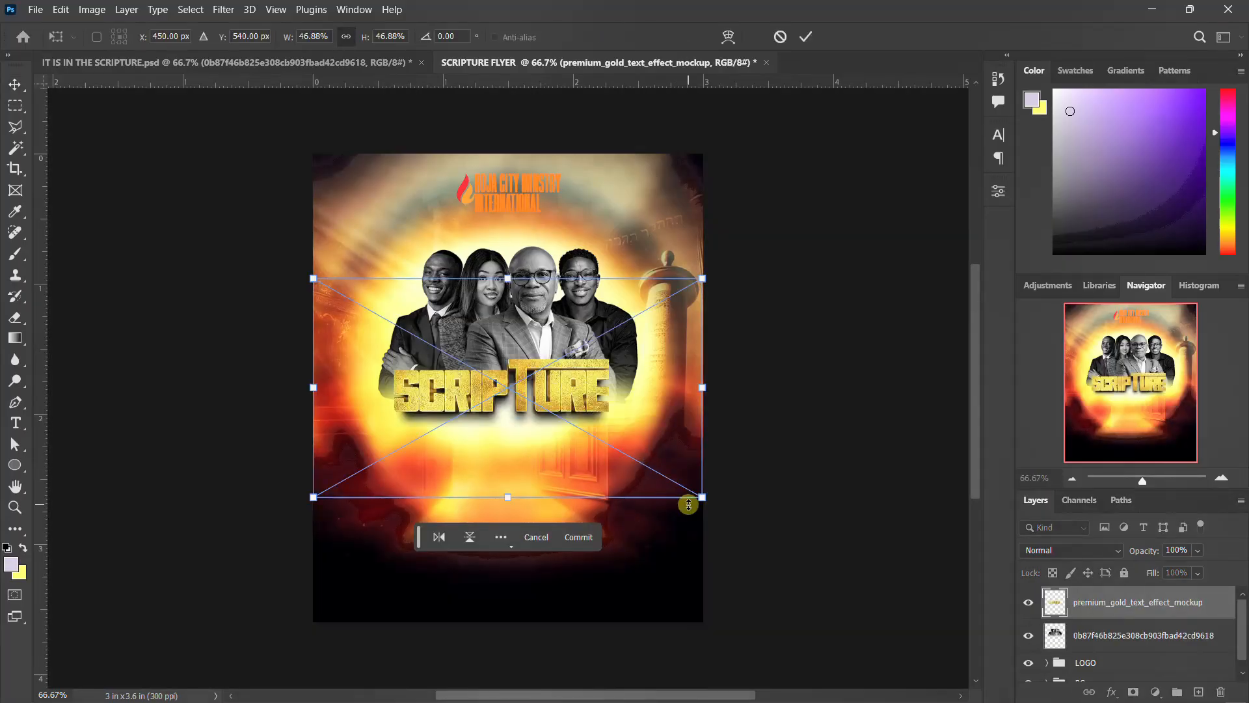
{"action": "left_click_drag", "start_coordinate": [701, 500], "coordinate": [680, 491]}
{"action": "left_click_drag", "start_coordinate": [590, 436], "coordinate": [592, 489]}
{"action": "key", "text": "Return"}
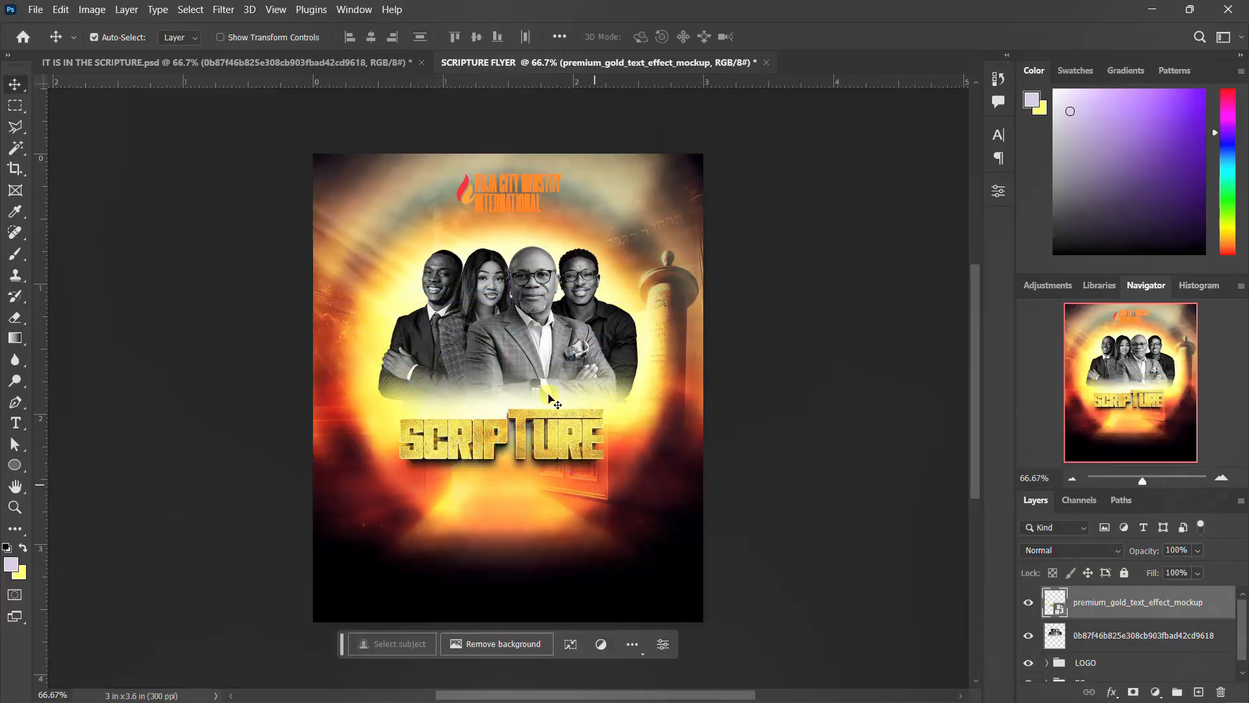
Scale the group photo up to about 121% and commit the transform.
{"action": "left_click", "coordinate": [530, 345], "text": "ctrl"}
{"action": "key", "text": "ctrl+t"}
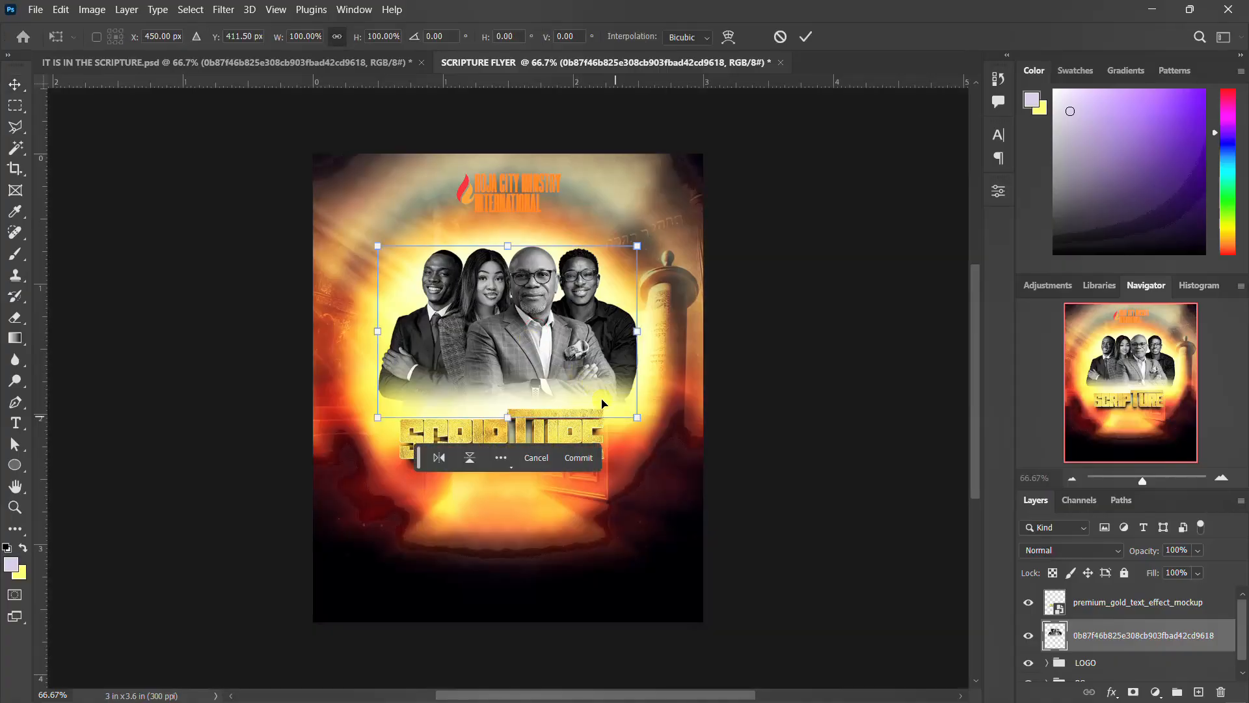
{"action": "left_click_drag", "start_coordinate": [638, 416], "coordinate": [665, 434]}
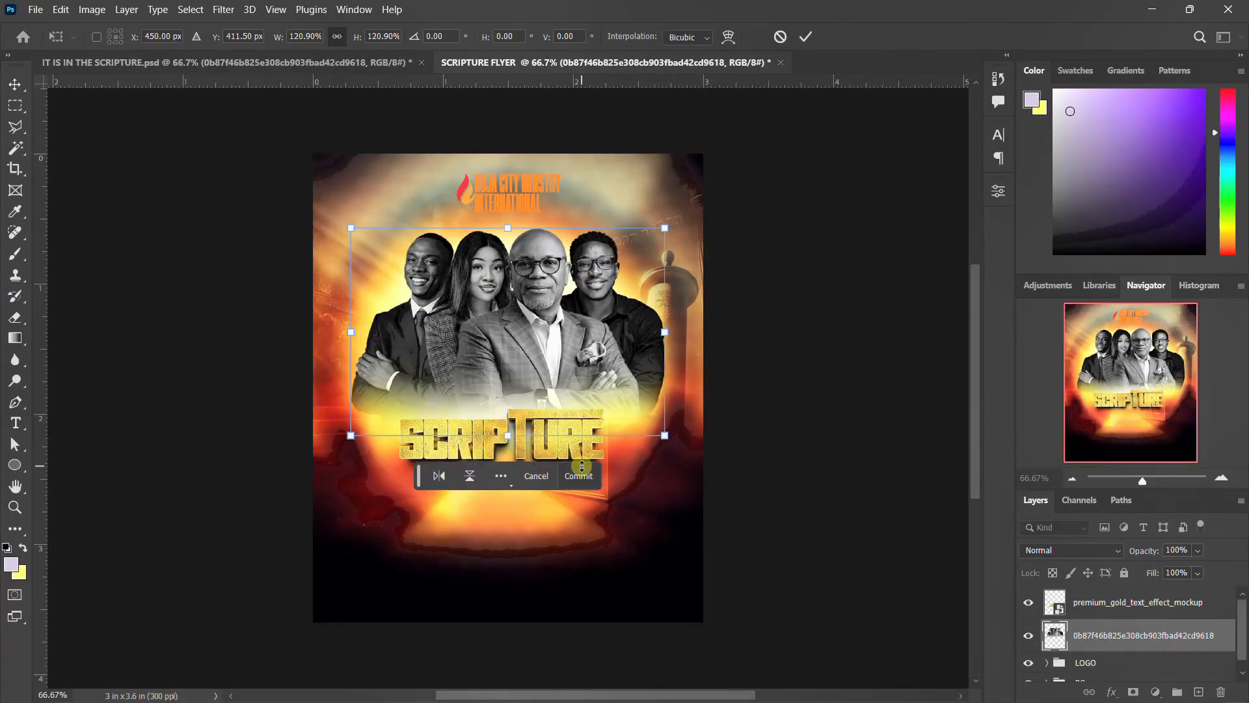
{"action": "left_click", "coordinate": [582, 466]}
{"action": "left_click", "coordinate": [584, 445], "text": "ctrl"}
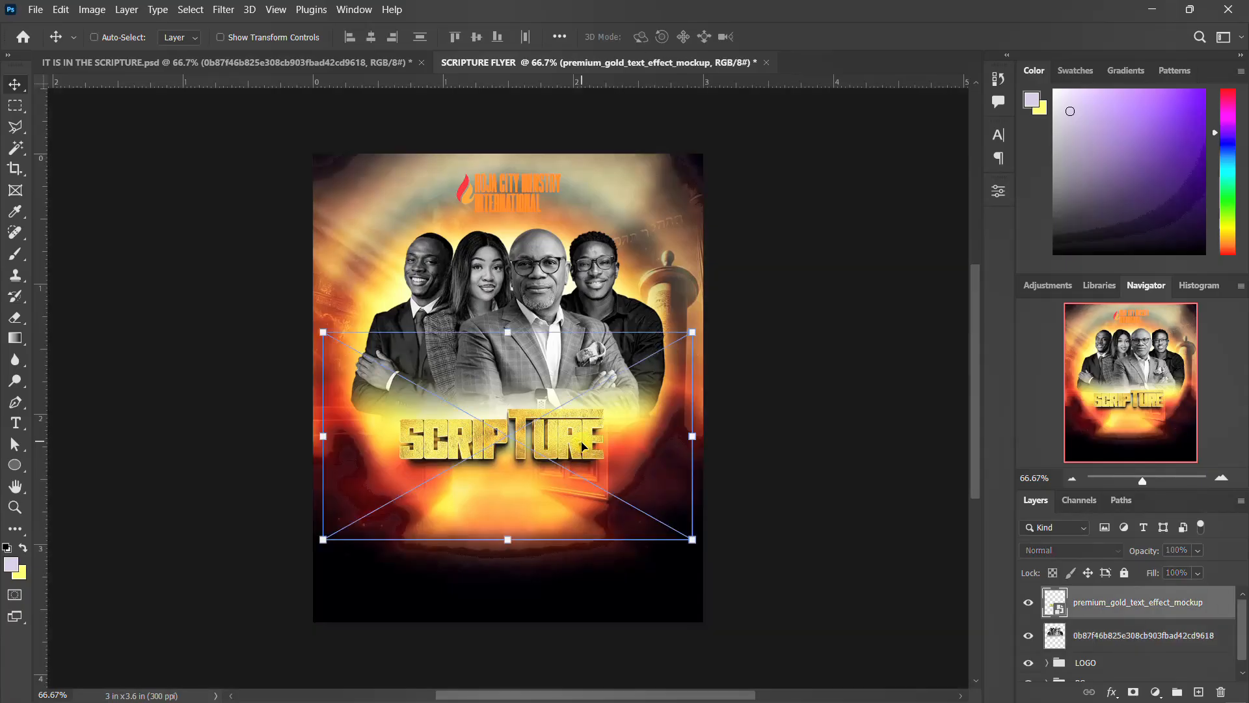
Enlarge the SCRIPTURE title to about 65% scale and nudge it down slightly.
{"action": "key", "text": "ctrl+t"}
{"action": "left_click_drag", "start_coordinate": [691, 539], "coordinate": [785, 582]}
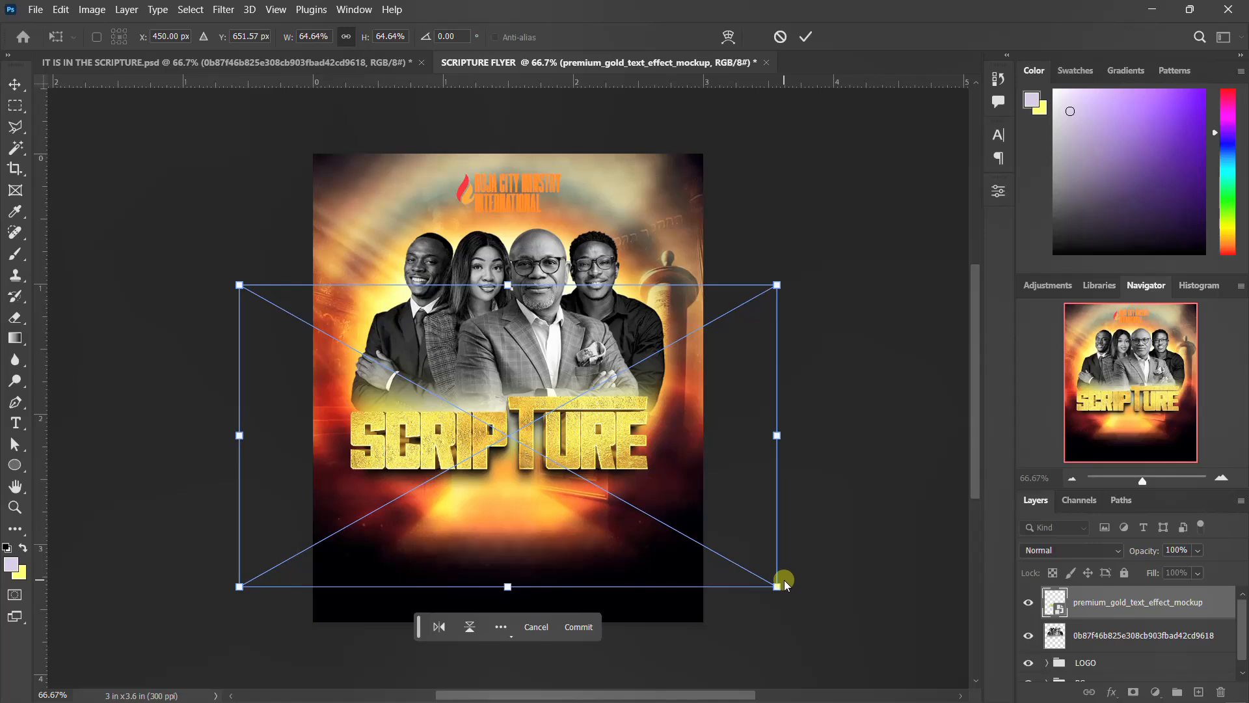
{"action": "key", "text": "Return"}
{"action": "key", "text": "Down"}
{"action": "key", "text": "Down"}
{"action": "key", "text": "Down"}
{"action": "key", "text": "Down"}
{"action": "key", "text": "Down"}
{"action": "key", "text": "Down"}
{"action": "key", "text": "Down"}
{"action": "key", "text": "Down"}
{"action": "key", "text": "Down"}
{"action": "key", "text": "Down"}
{"action": "key", "text": "Down"}
{"action": "key", "text": "Down"}
{"action": "key", "text": "Down"}
{"action": "key", "text": "Down"}
{"action": "key", "text": "Down"}
{"action": "key", "text": "Down"}
{"action": "key", "text": "Down"}
{"action": "key", "text": "Down"}
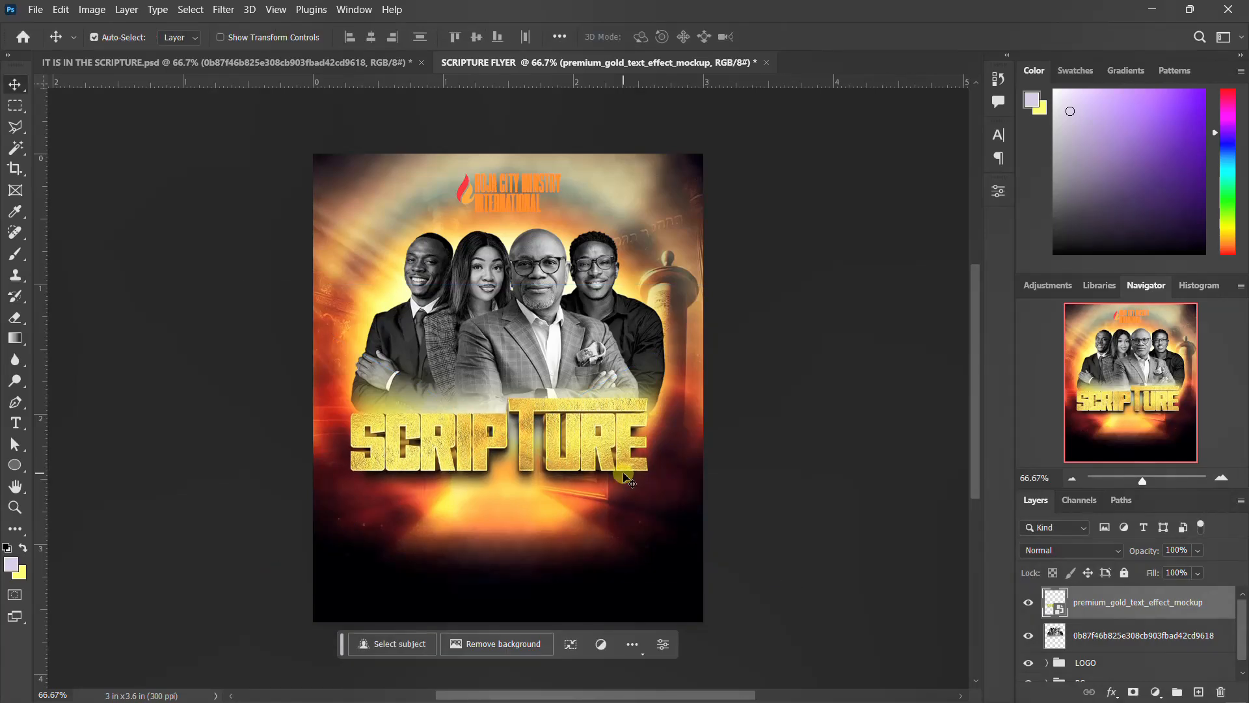
{"action": "key", "text": "Down"}
{"action": "key", "text": "Down"}
{"action": "key", "text": "Down"}
{"action": "key", "text": "Down"}
{"action": "key", "text": "Down"}
{"action": "key", "text": "Down"}
{"action": "key", "text": "Down"}
{"action": "key", "text": "Down"}
{"action": "key", "text": "Down"}
{"action": "key", "text": "Down"}
{"action": "key", "text": "Down"}
{"action": "key", "text": "Down"}
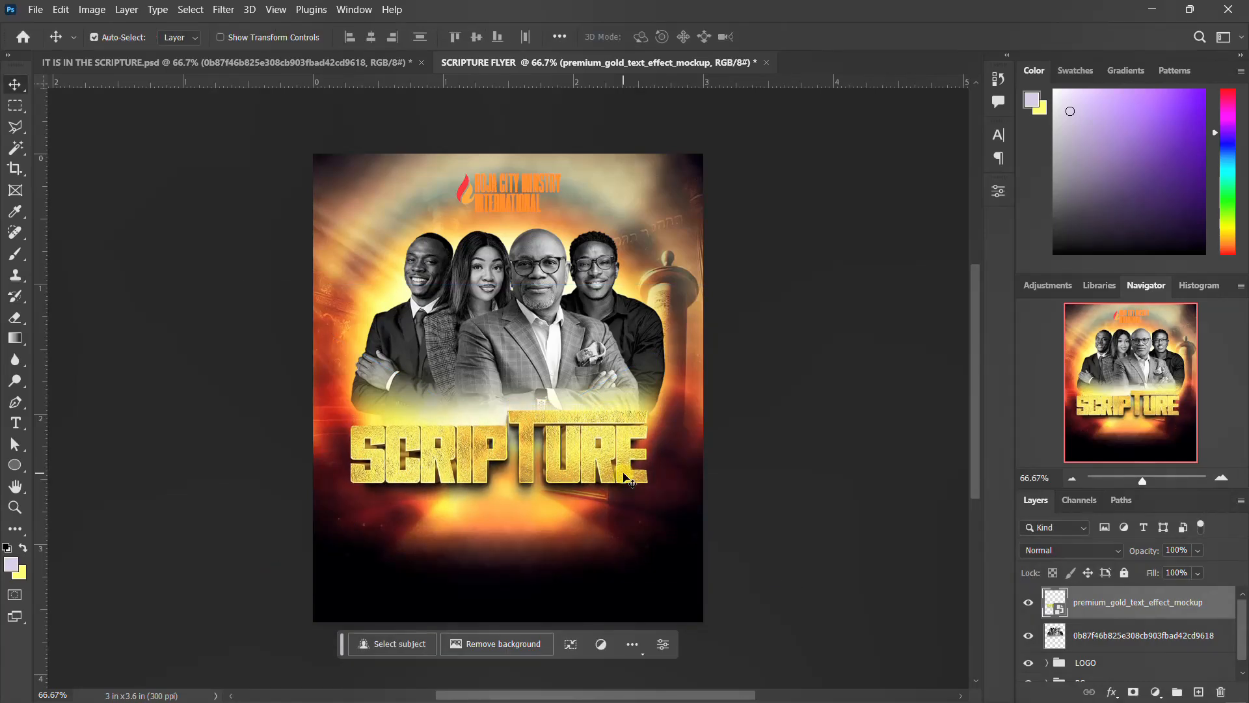
Copy the IT IS IN THE ribbon and its text layer from the reference document into the flyer.
{"action": "left_click", "coordinate": [213, 64]}
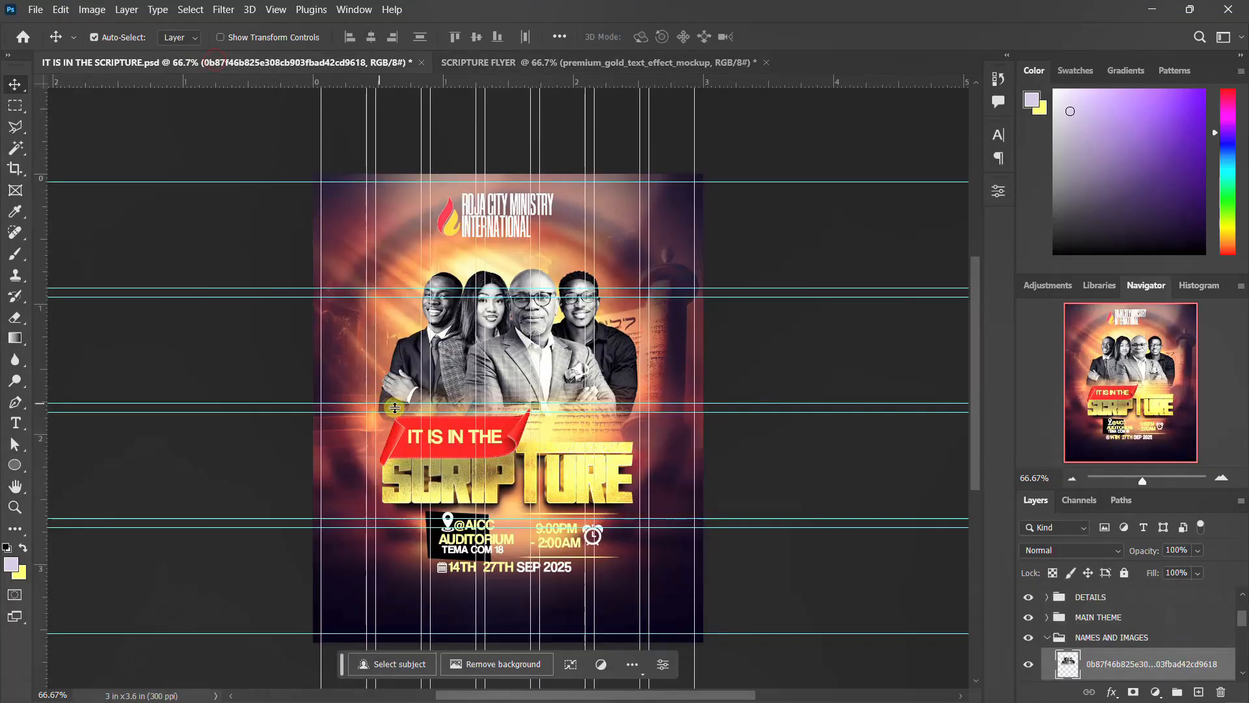
{"action": "left_click", "coordinate": [412, 437]}
{"action": "left_click", "coordinate": [1127, 647]}
{"action": "left_click", "coordinate": [1114, 612], "text": "shift"}
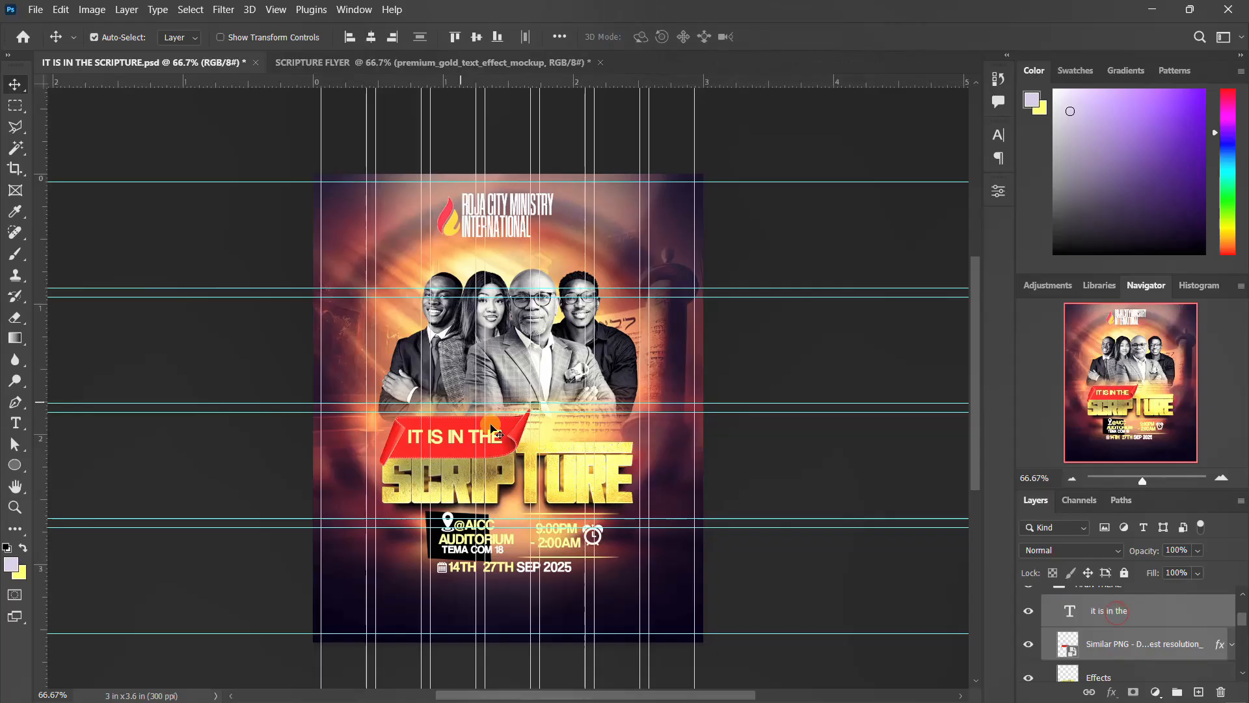
{"action": "left_click_drag", "start_coordinate": [473, 383], "coordinate": [442, 413]}
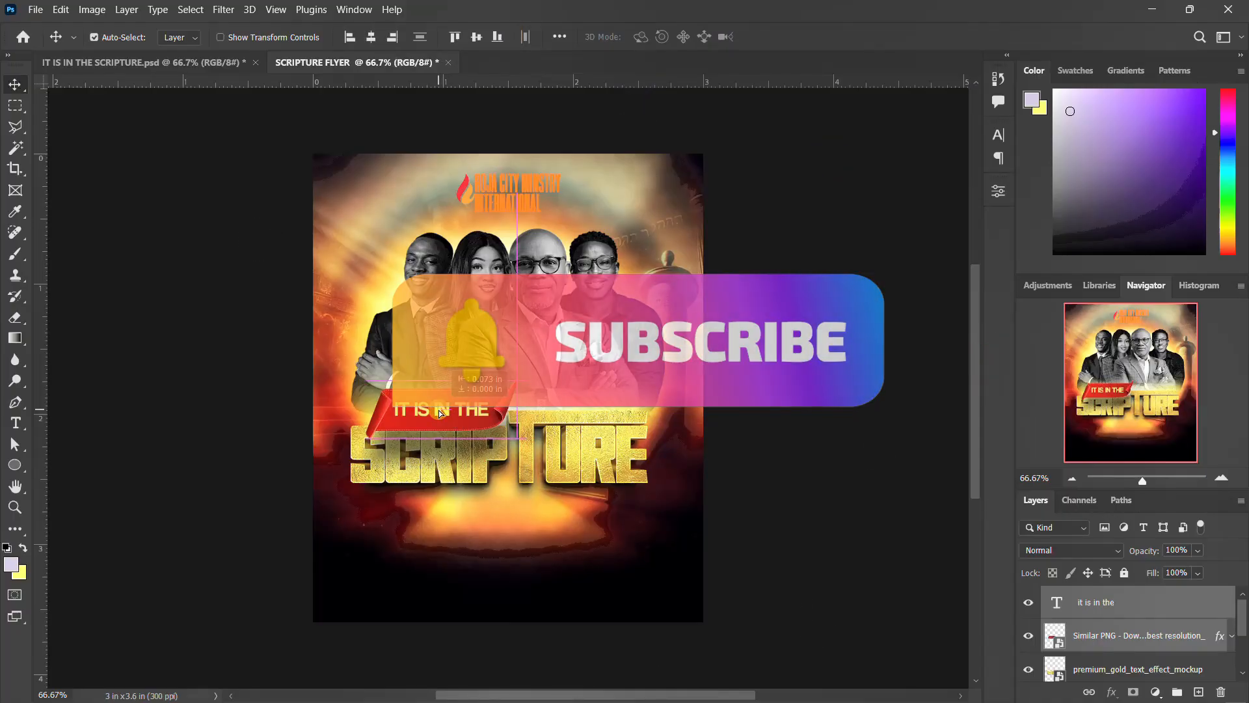
Copy the DETAILS group with venue, time and date from the reference into the flyer and position it below the title.
{"action": "left_click", "coordinate": [218, 63]}
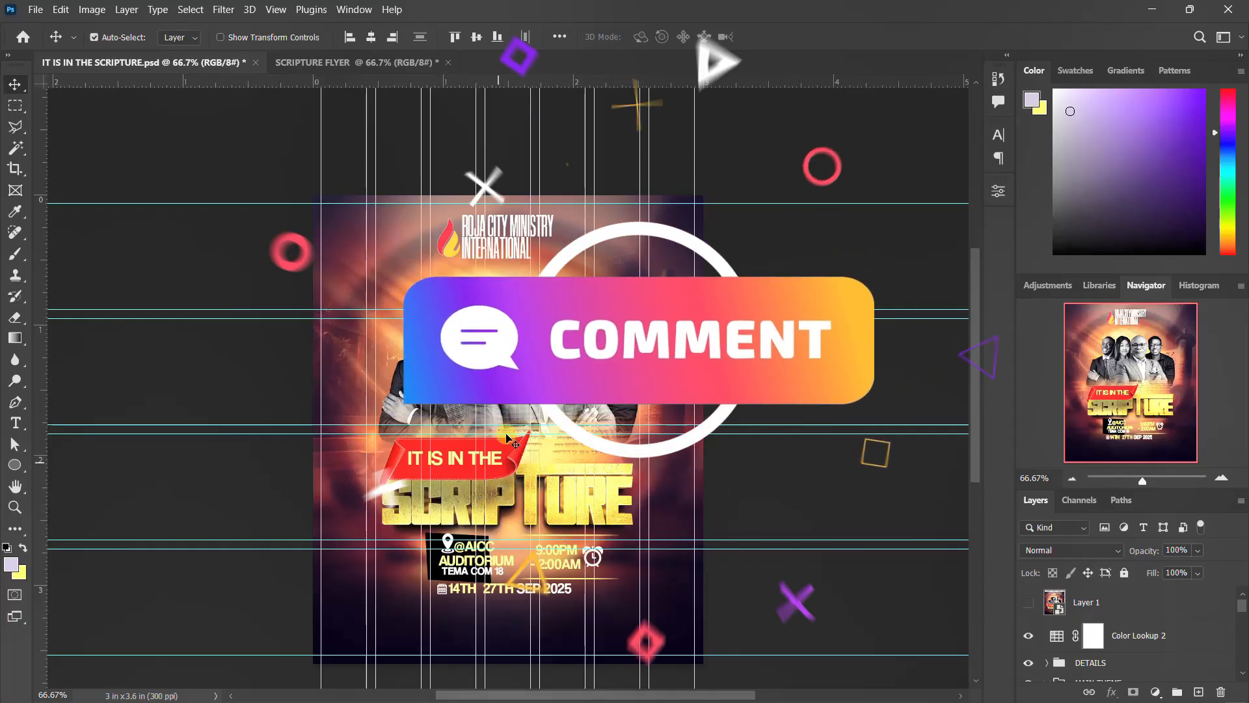
{"action": "left_click", "coordinate": [462, 571]}
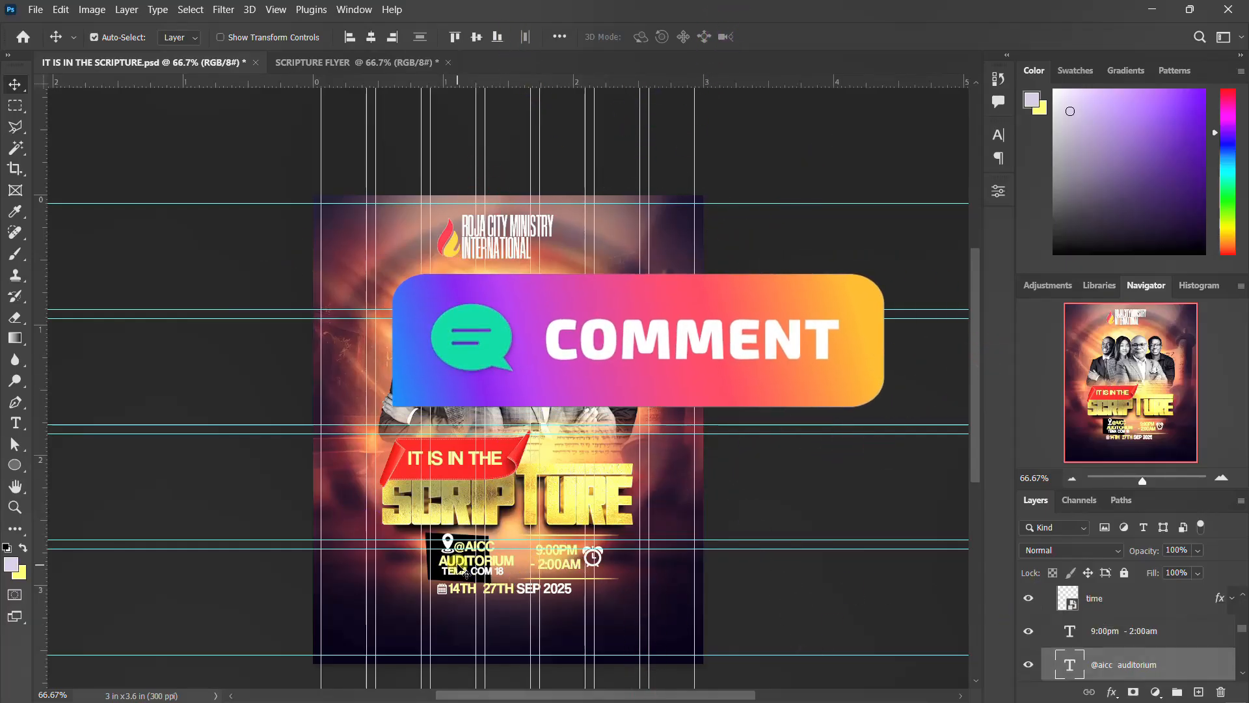
{"action": "scroll", "coordinate": [1029, 669], "scroll_direction": "down", "scroll_amount": 2}
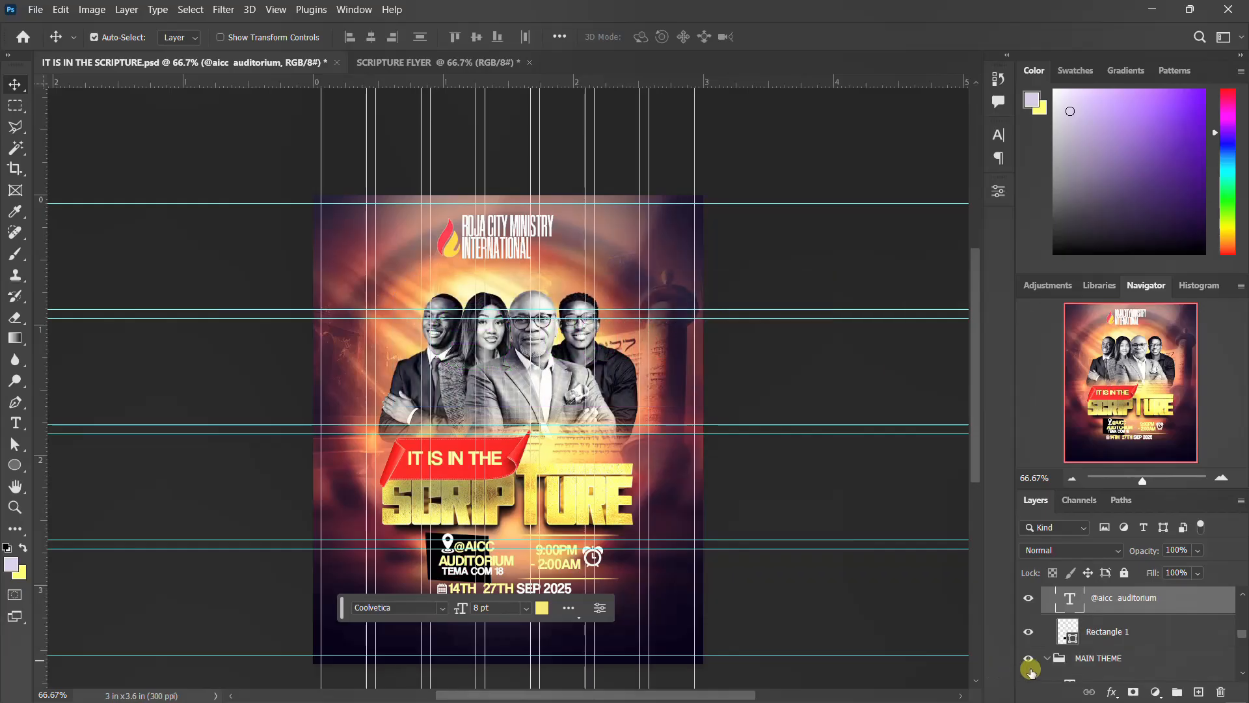
{"action": "left_click", "coordinate": [1121, 640]}
{"action": "scroll", "coordinate": [1121, 639], "scroll_direction": "down", "scroll_amount": 3}
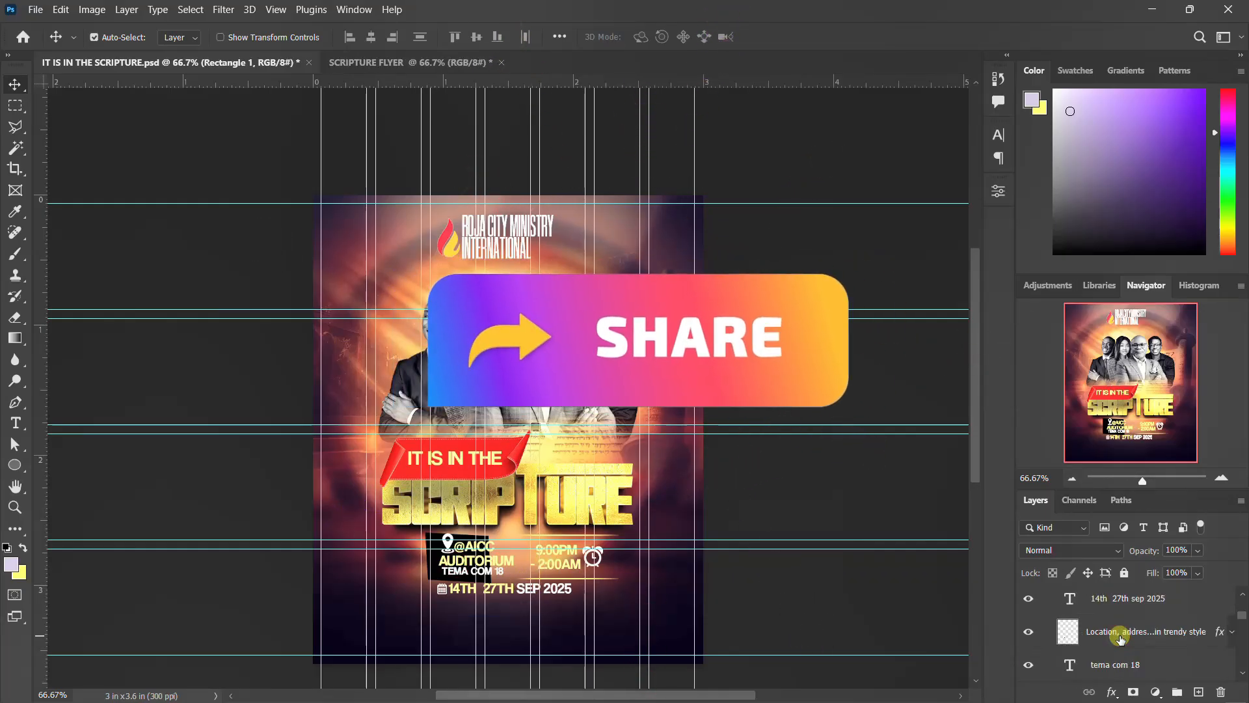
{"action": "scroll", "coordinate": [1121, 640], "scroll_direction": "up", "scroll_amount": 3}
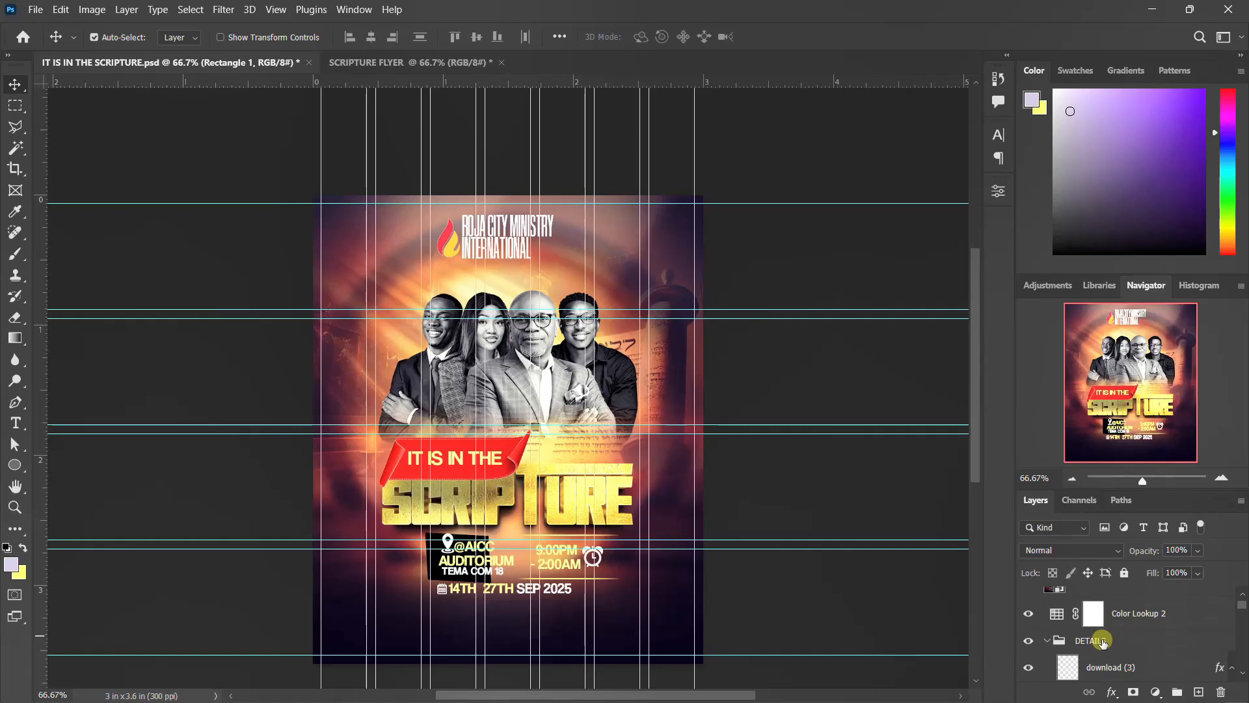
{"action": "left_click", "coordinate": [1099, 653]}
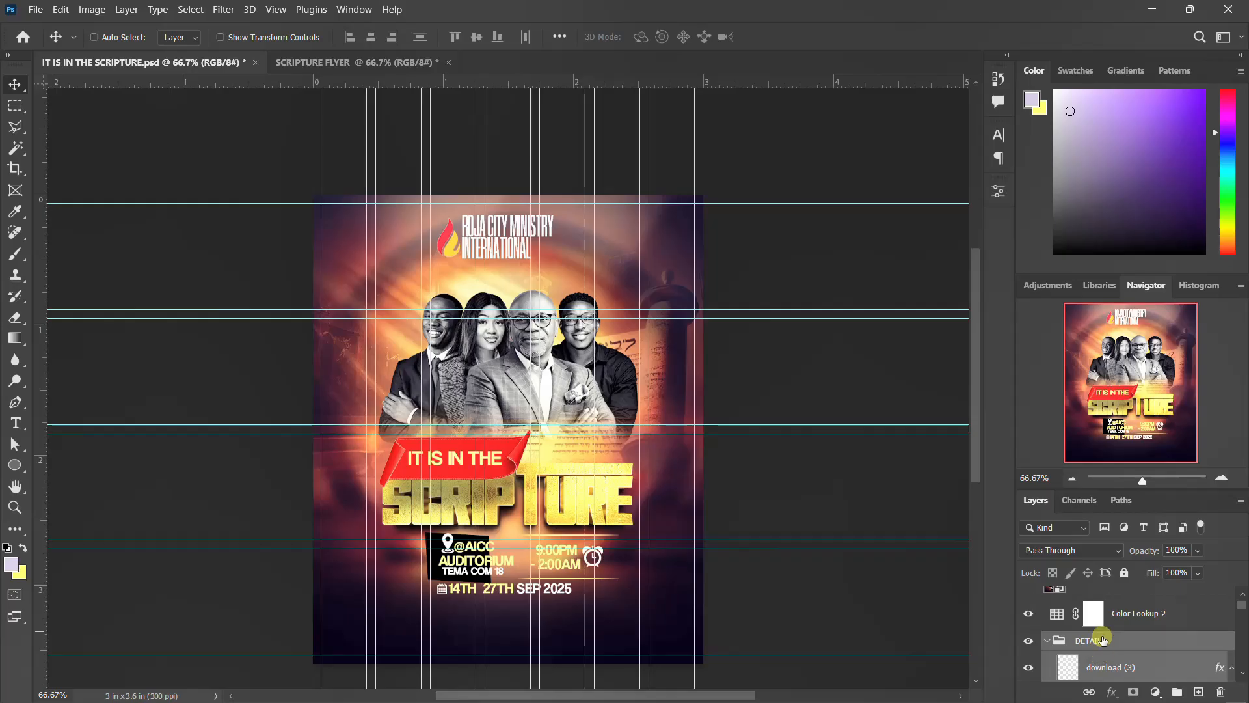
{"action": "left_click", "coordinate": [1096, 661]}
{"action": "left_click_drag", "start_coordinate": [460, 569], "coordinate": [407, 70]}
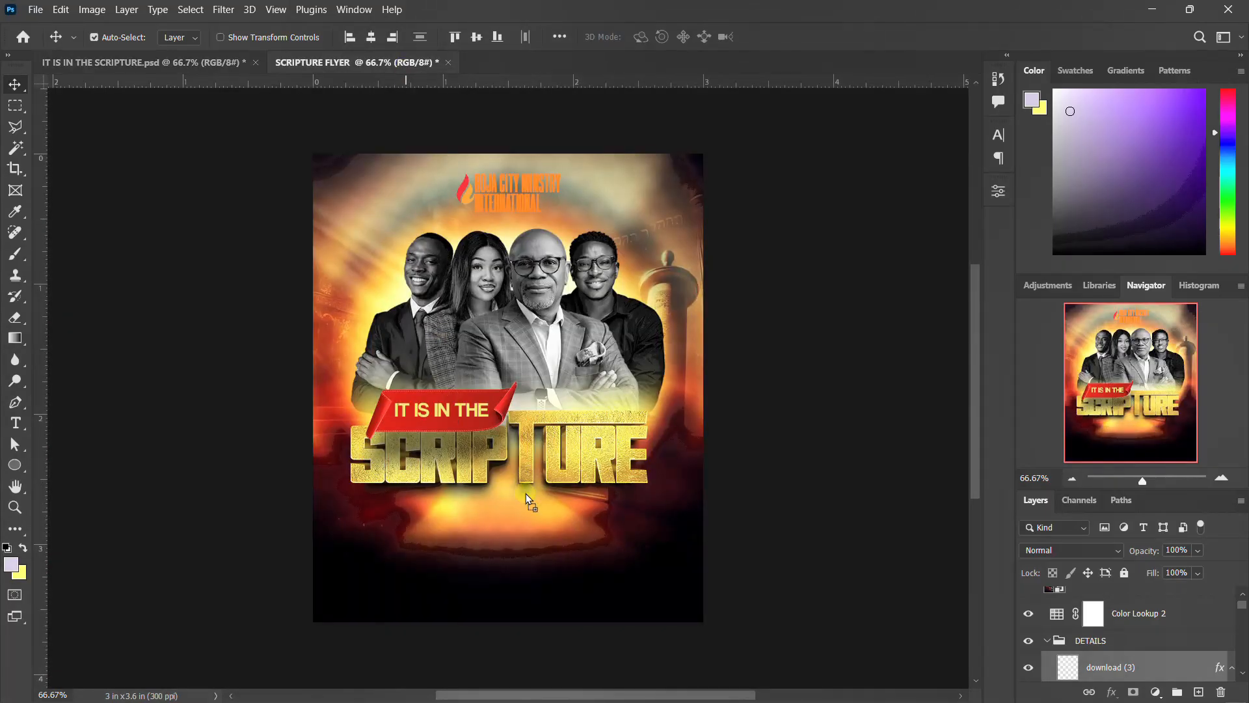
{"action": "left_click_drag", "start_coordinate": [514, 512], "coordinate": [462, 535]}
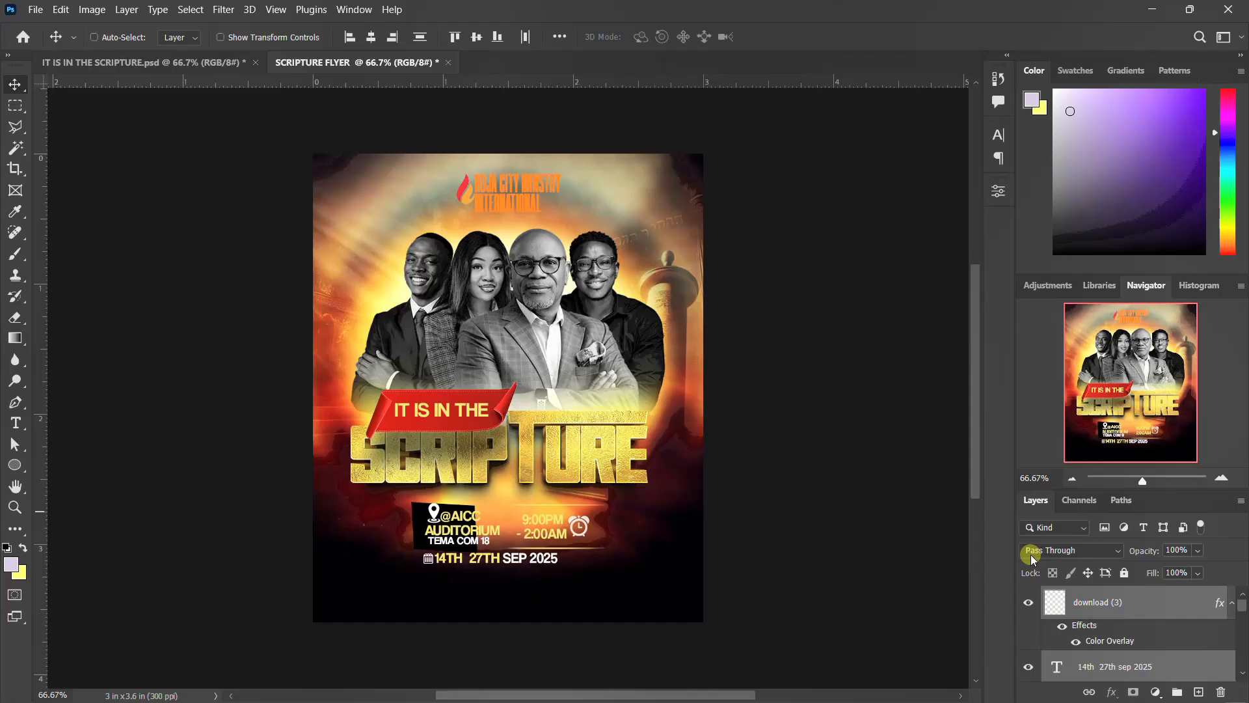
Group the details and ribbon layers into one group and the photo and title layers into another.
{"action": "key", "text": "ctrl+g"}
{"action": "left_click", "coordinate": [1029, 597]}
{"action": "left_click", "coordinate": [1029, 597]}
{"action": "left_click", "coordinate": [1102, 627]}
{"action": "scroll", "coordinate": [1104, 651], "scroll_direction": "down", "scroll_amount": 2}
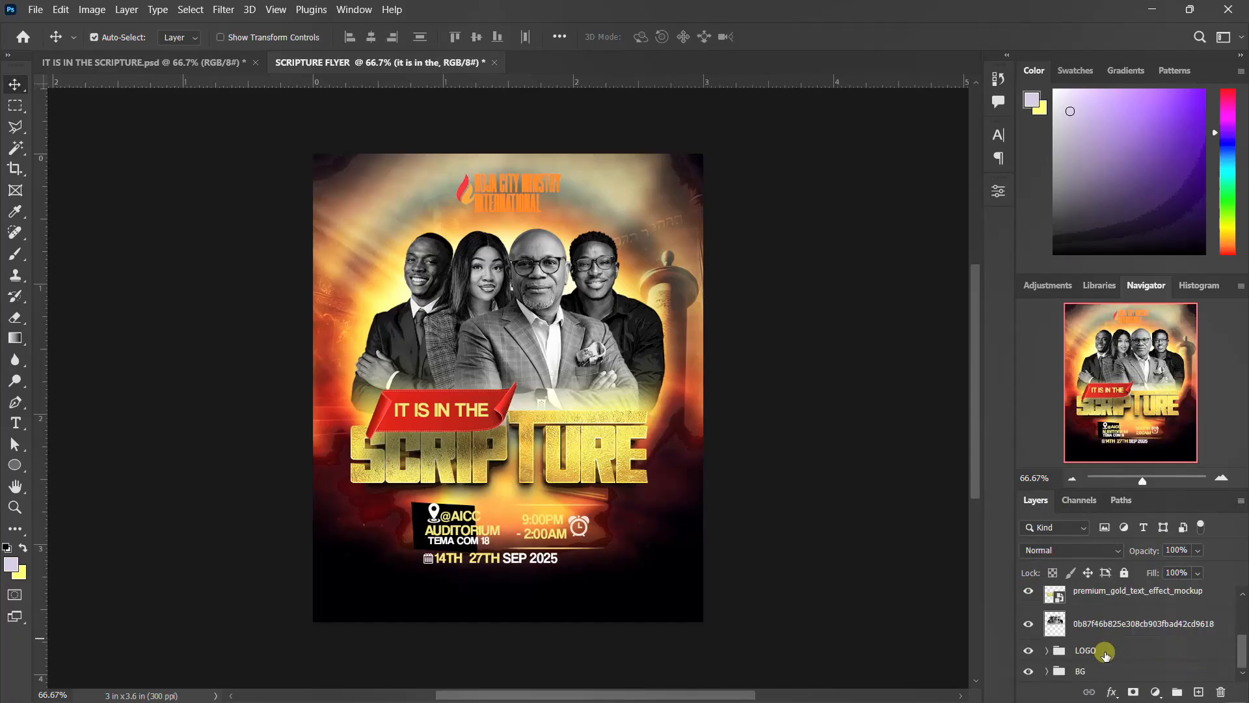
{"action": "left_click", "coordinate": [1107, 626], "text": "shift"}
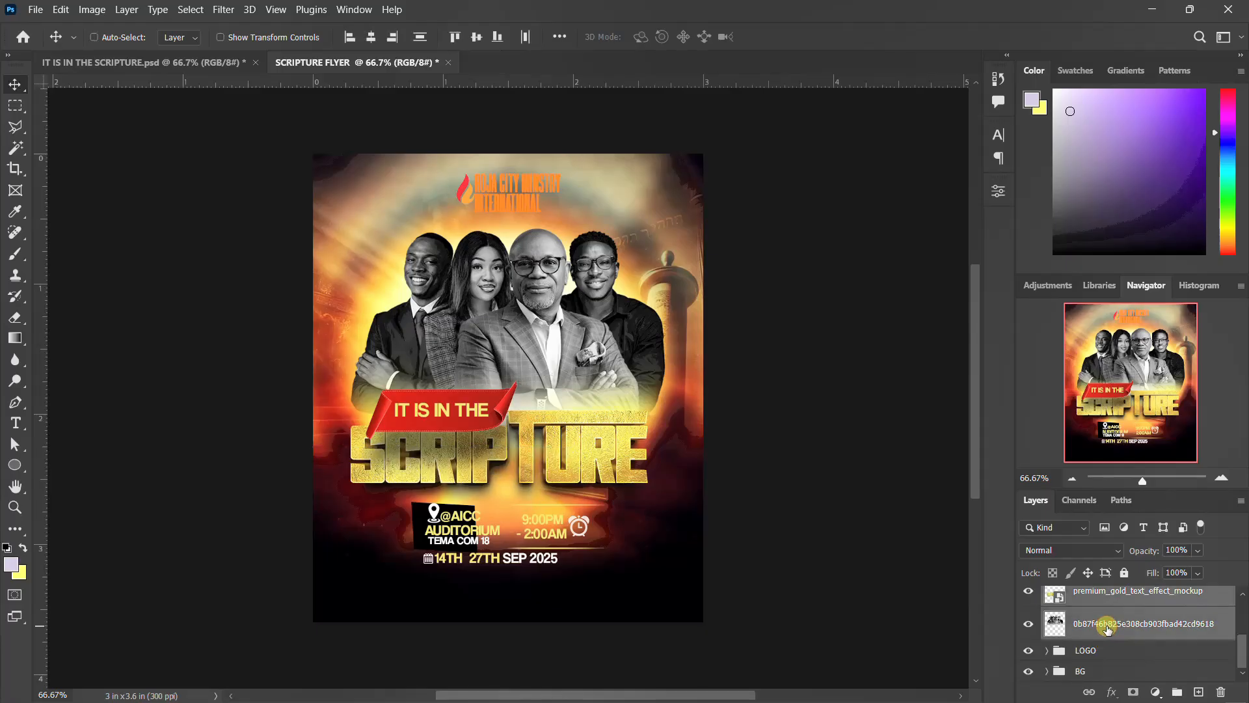
{"action": "key", "text": "ctrl+g"}
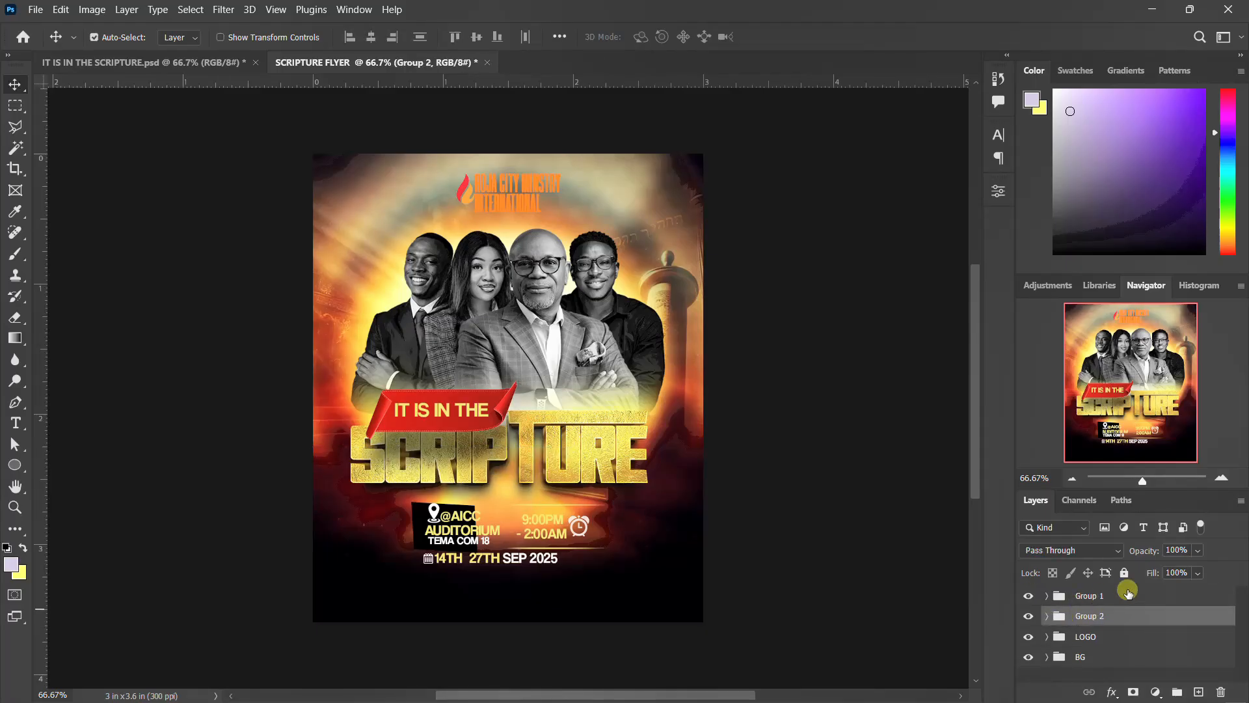
Add a Color Lookup adjustment layer above Group 1 at the top of the layer stack.
{"action": "left_click", "coordinate": [1129, 593]}
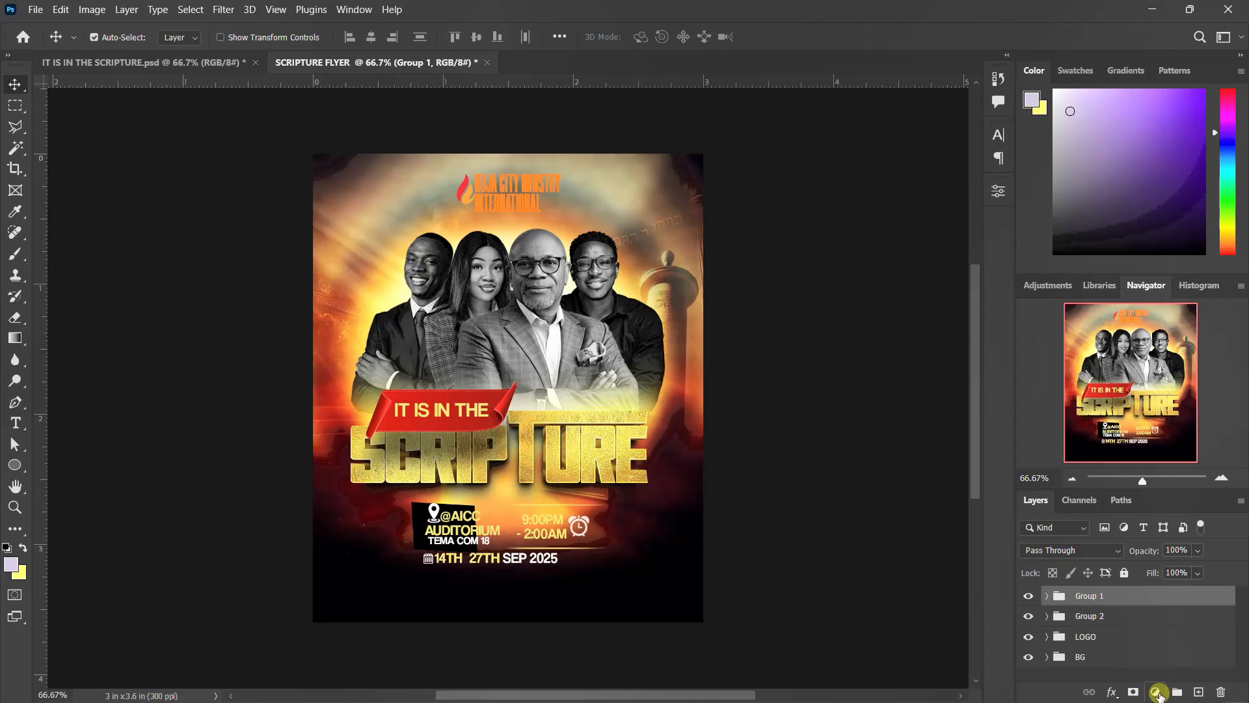
{"action": "left_click", "coordinate": [1158, 693]}
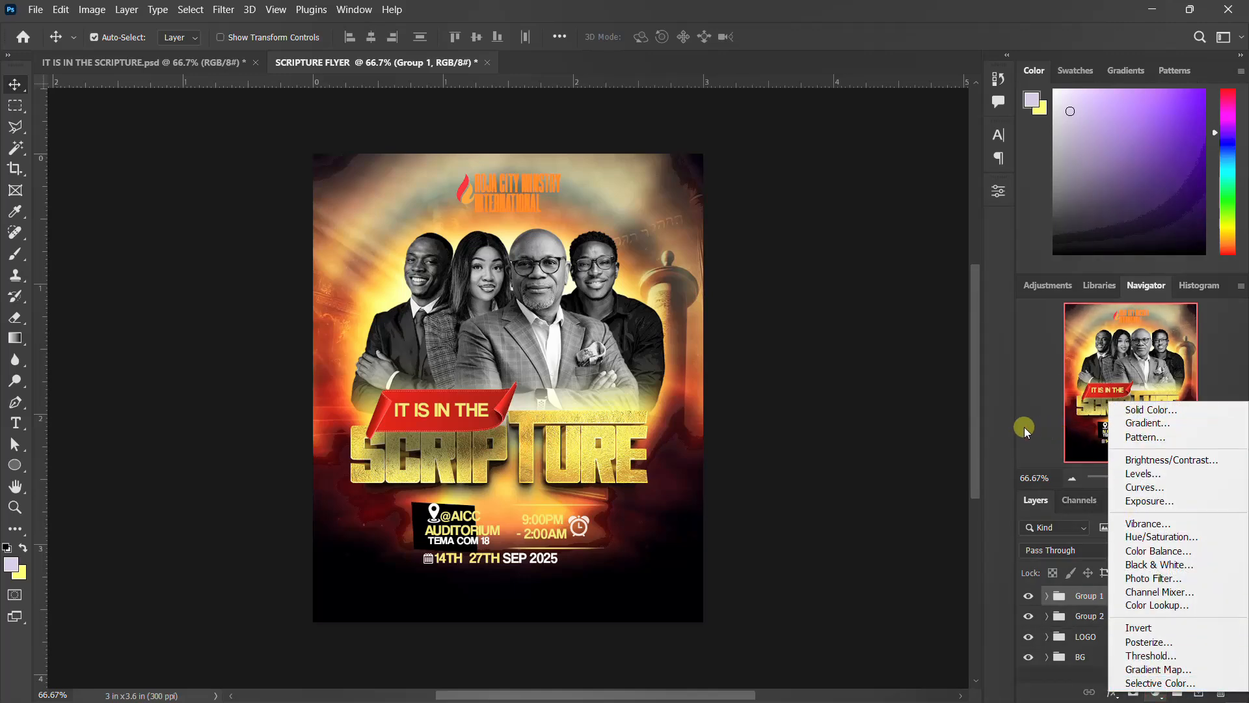
{"action": "left_click", "coordinate": [1177, 605]}
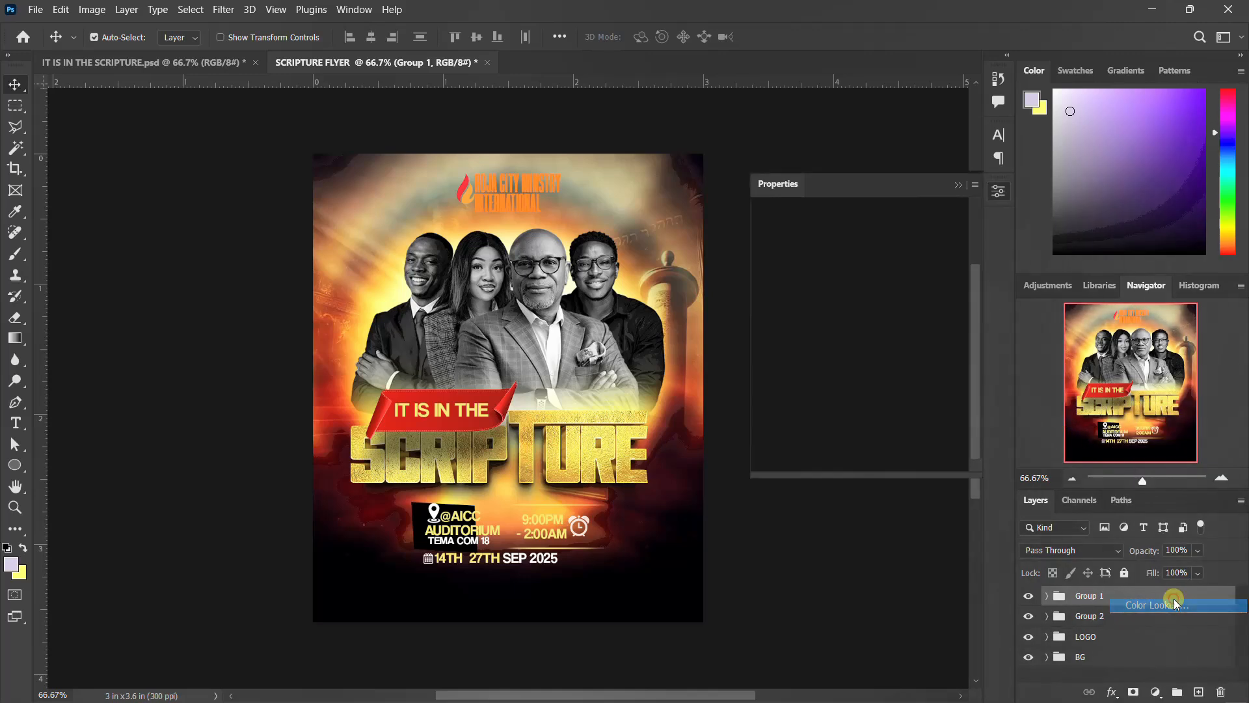
Load the well-see.CUBE 3D LUT file from the purple11-free-luts-pack folder into the Color Lookup layer.
{"action": "left_click", "coordinate": [871, 240]}
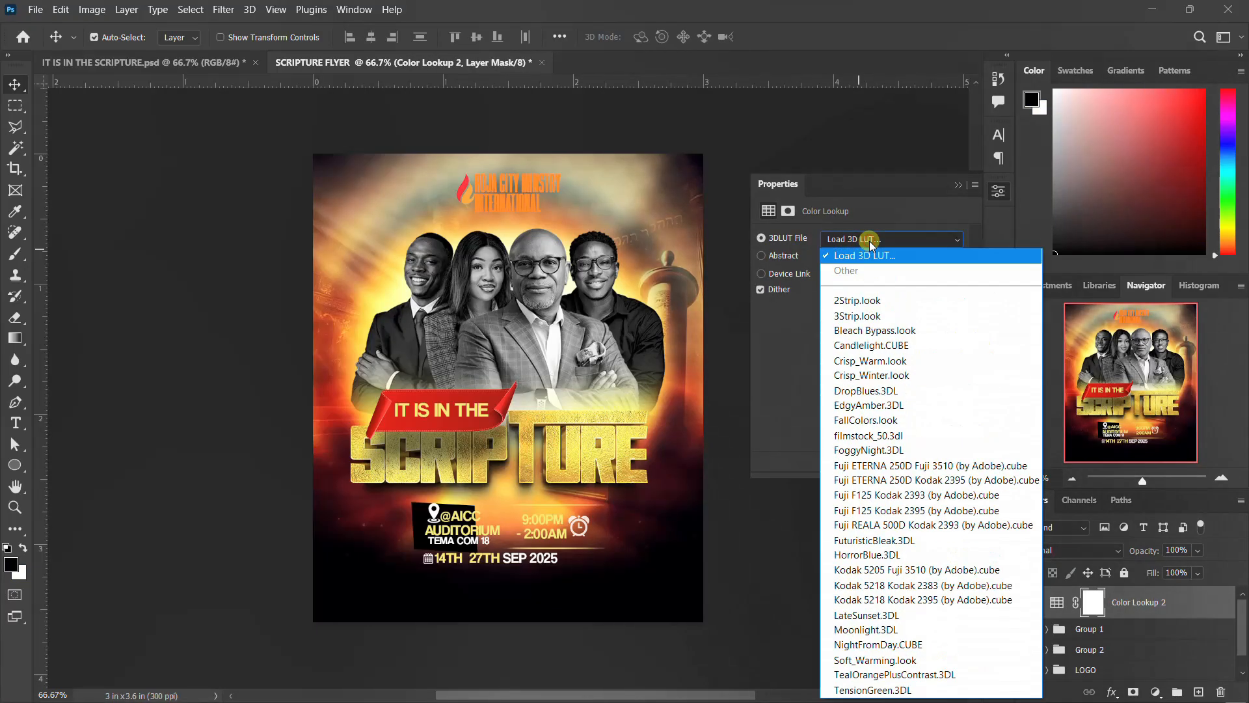
{"action": "left_click", "coordinate": [875, 255]}
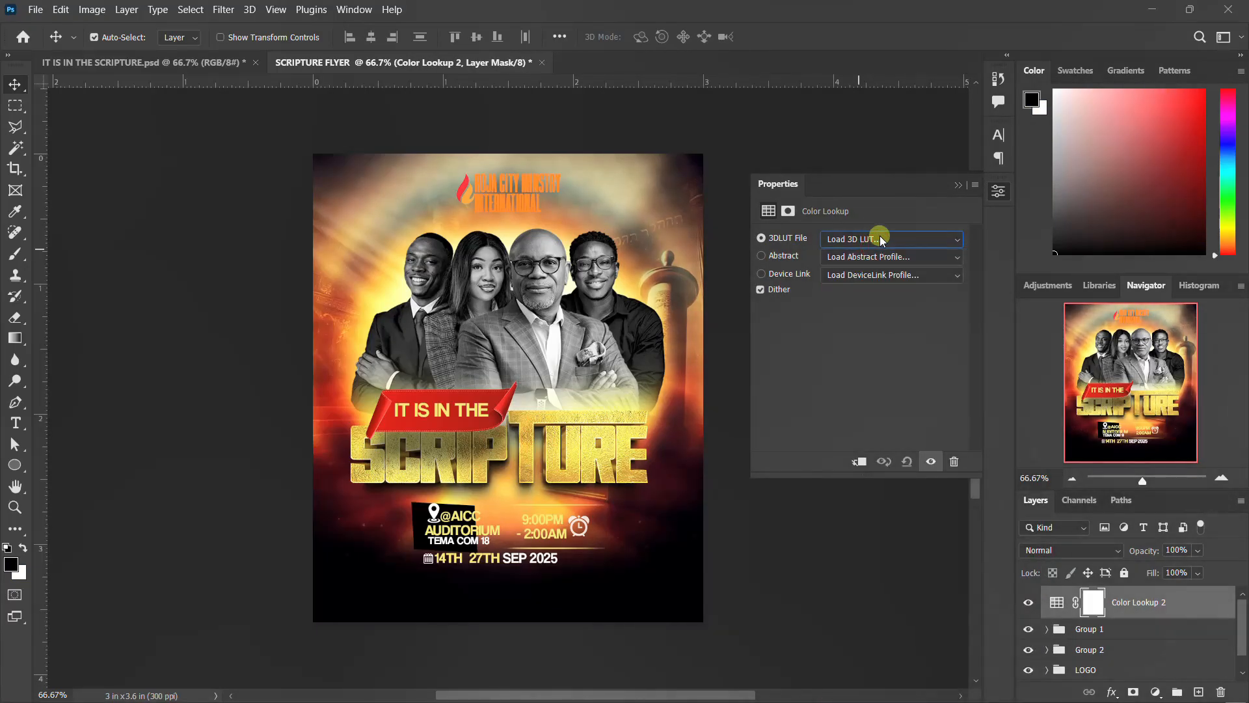
{"action": "left_click", "coordinate": [881, 241]}
{"action": "left_click", "coordinate": [877, 256]}
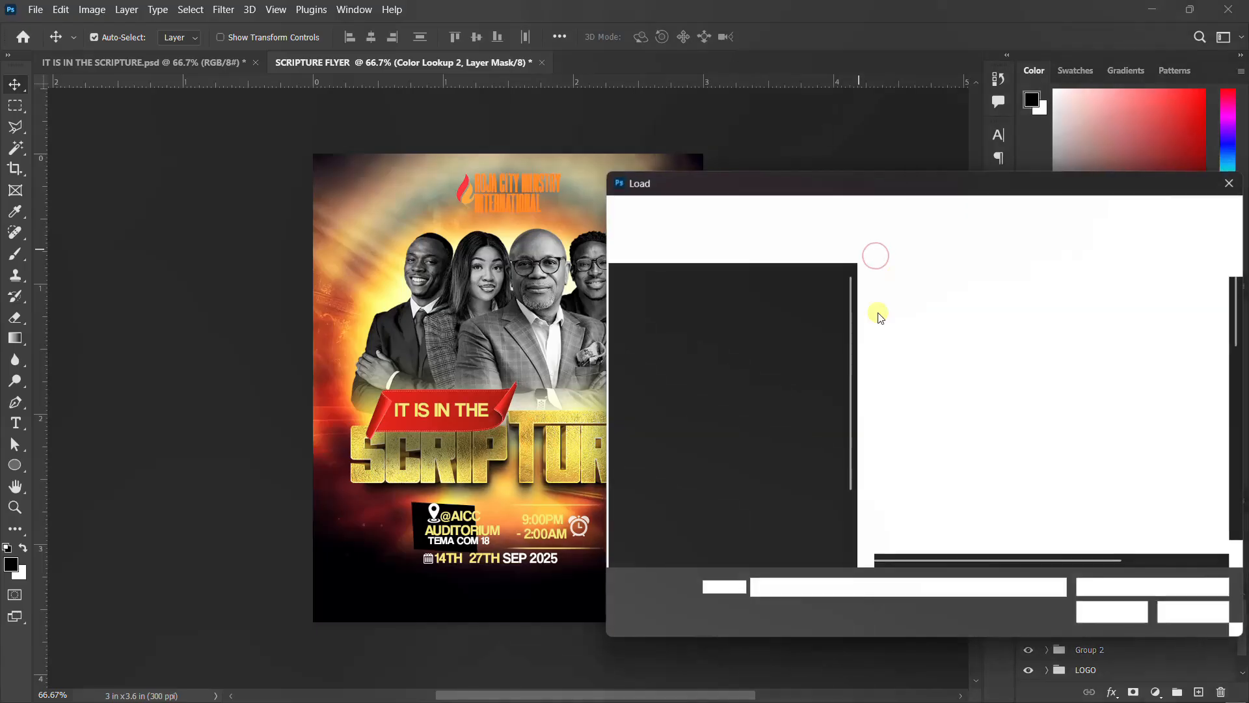
{"action": "scroll", "coordinate": [908, 456], "scroll_direction": "down", "scroll_amount": 5}
{"action": "scroll", "coordinate": [914, 446], "scroll_direction": "down", "scroll_amount": 1}
{"action": "left_click", "coordinate": [918, 445]}
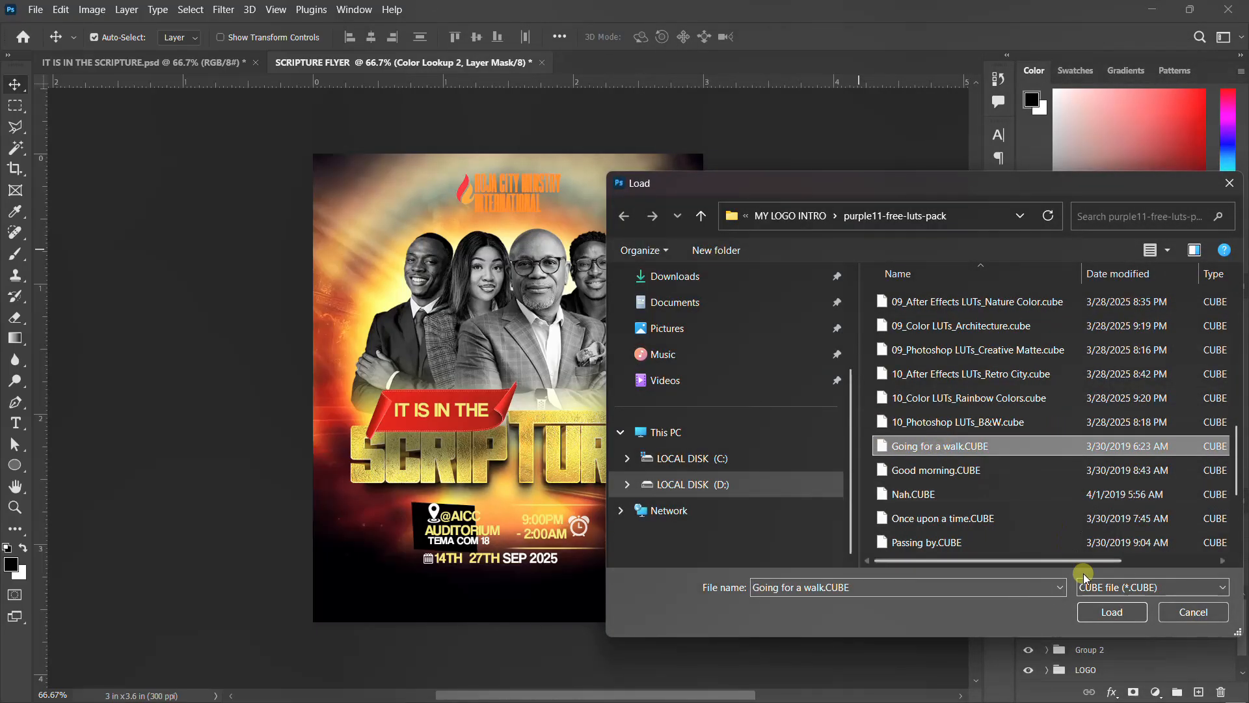
{"action": "scroll", "coordinate": [1049, 475], "scroll_direction": "up", "scroll_amount": 8}
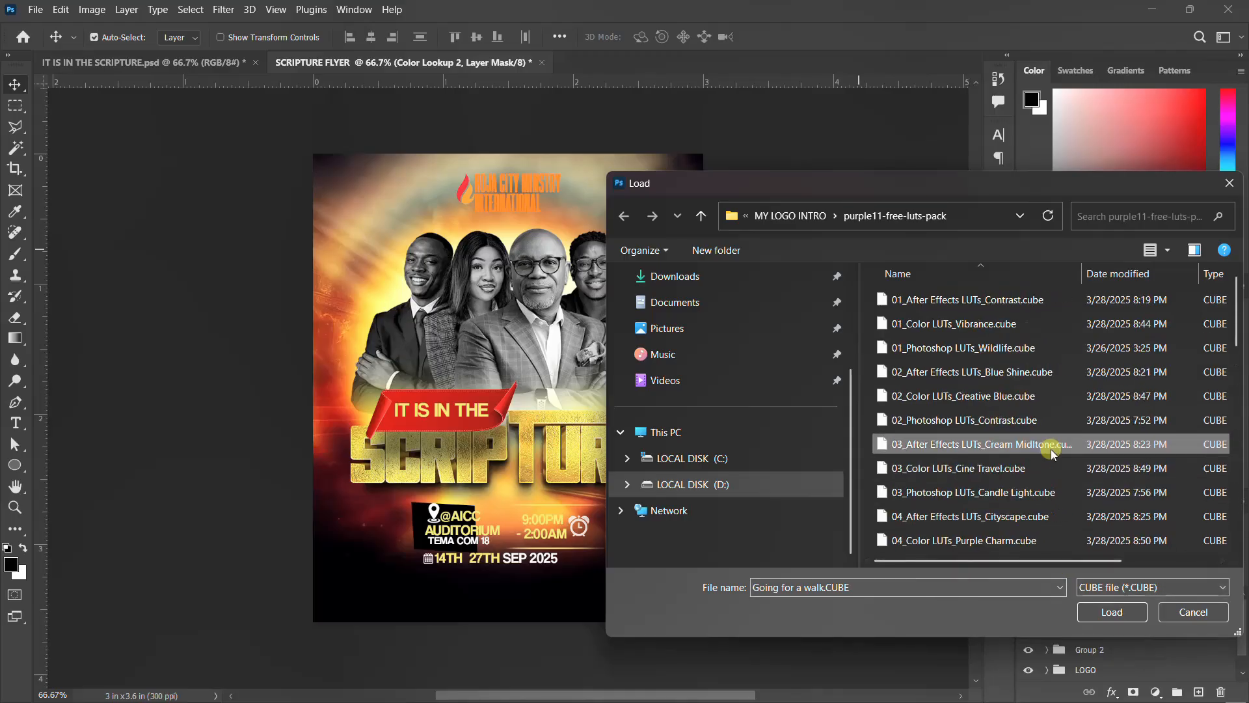
{"action": "scroll", "coordinate": [1051, 449], "scroll_direction": "down", "scroll_amount": 10}
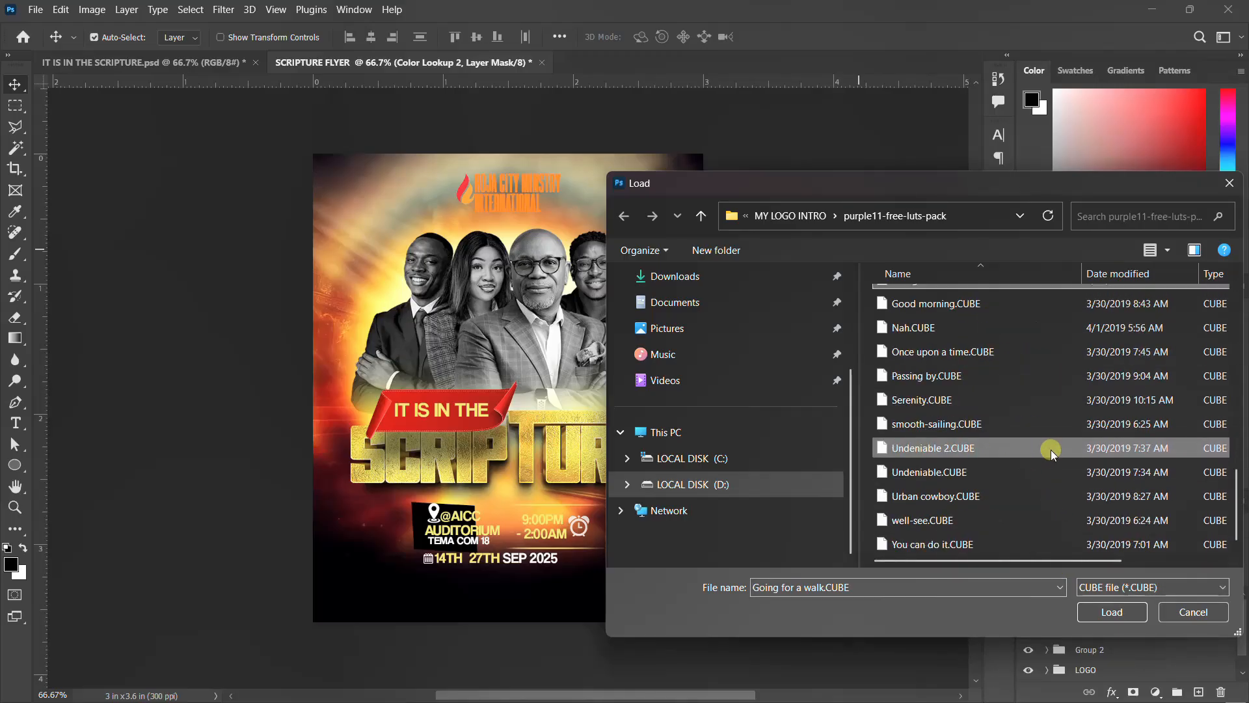
{"action": "left_click", "coordinate": [976, 522]}
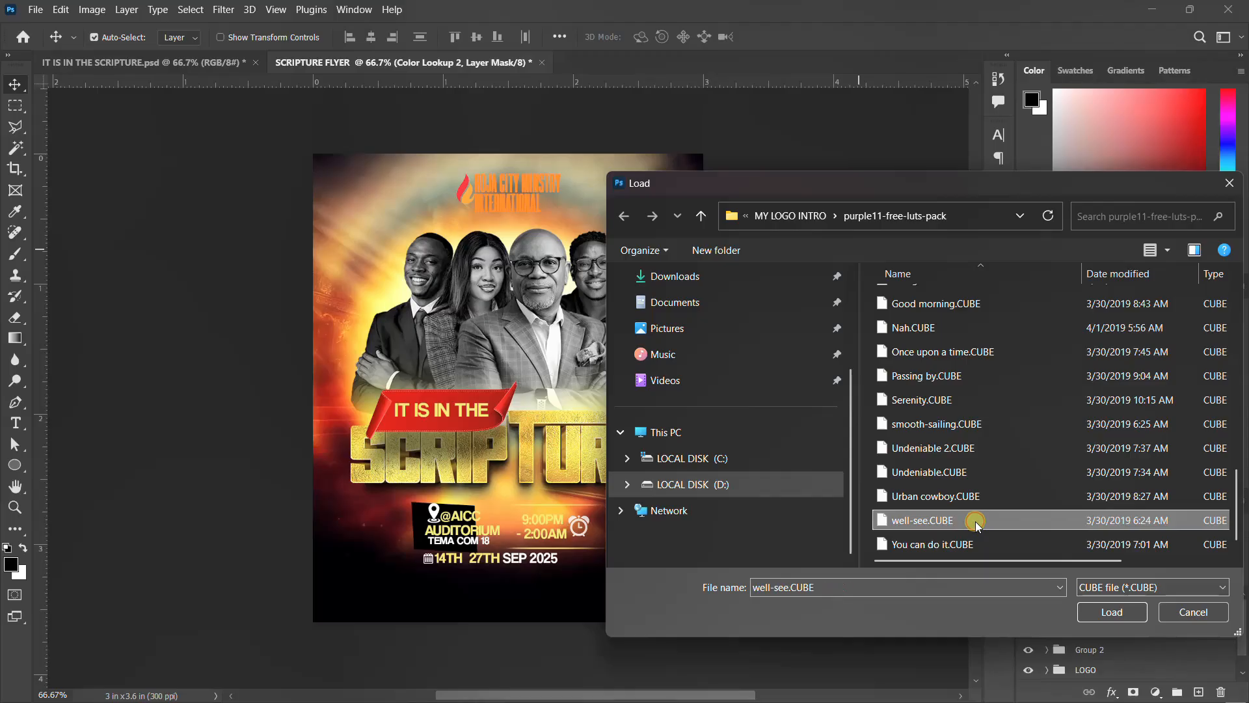
{"action": "scroll", "coordinate": [970, 449], "scroll_direction": "up", "scroll_amount": 2}
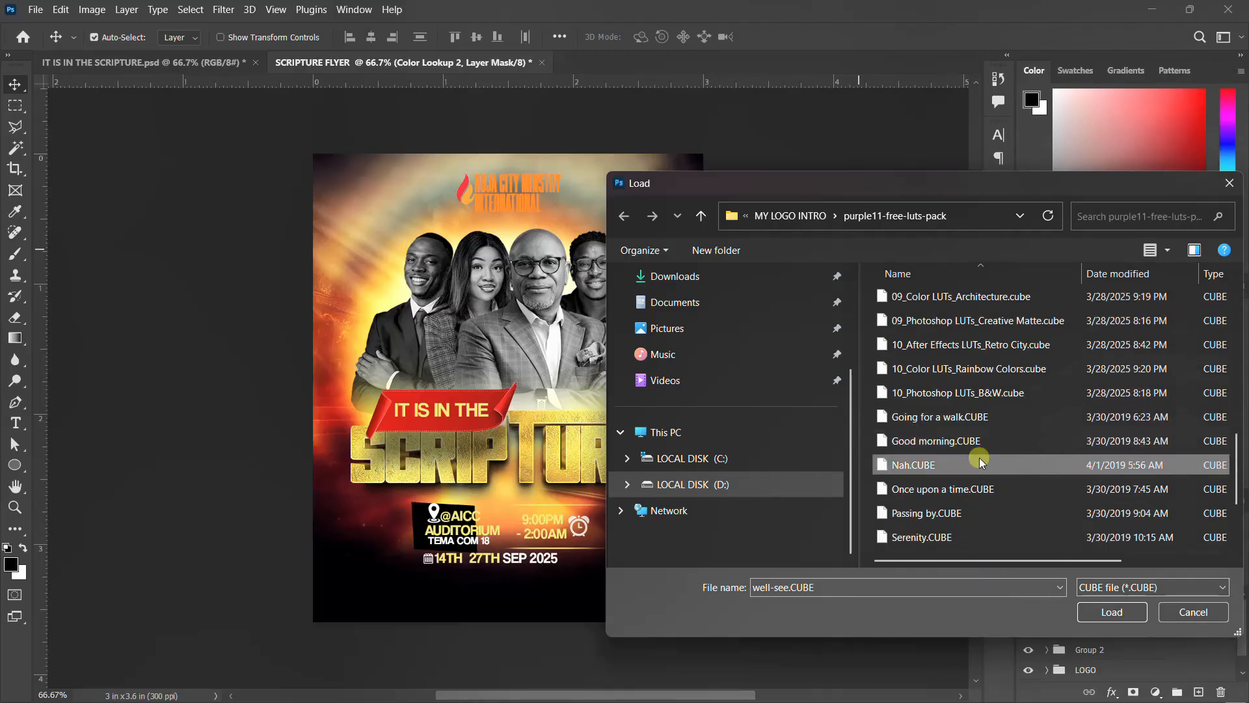
{"action": "scroll", "coordinate": [1000, 432], "scroll_direction": "down", "scroll_amount": 2}
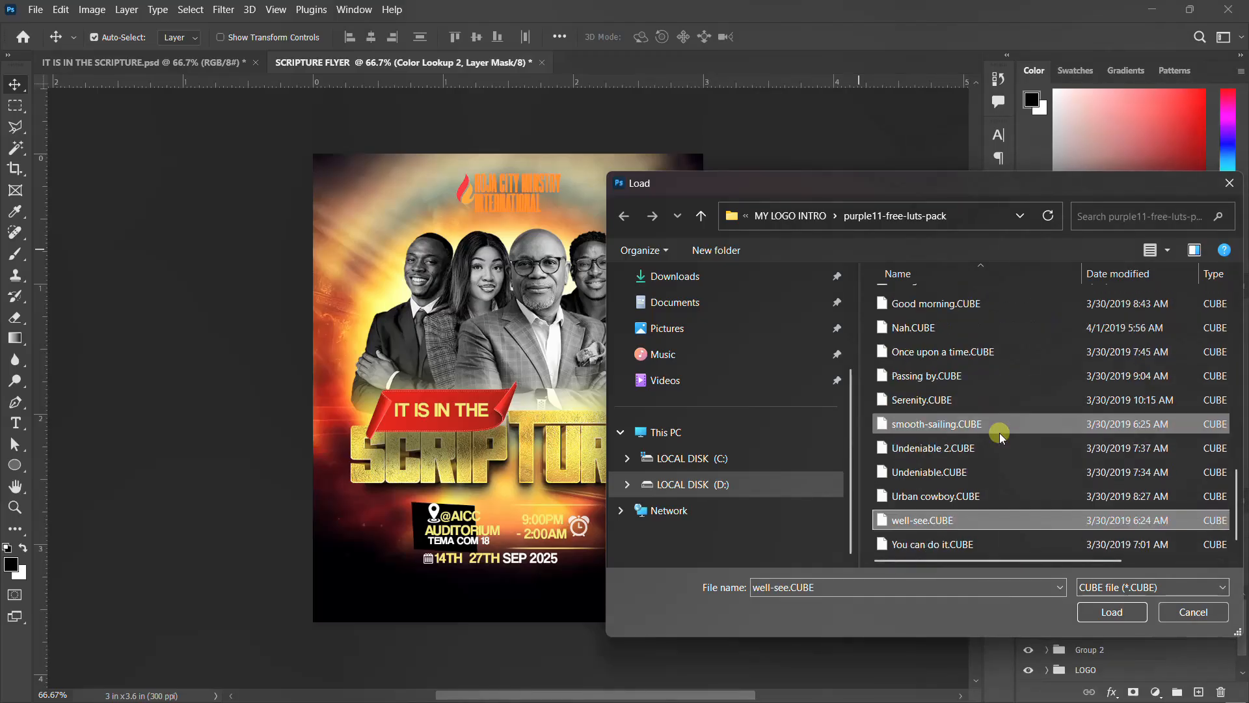
{"action": "left_click", "coordinate": [977, 522]}
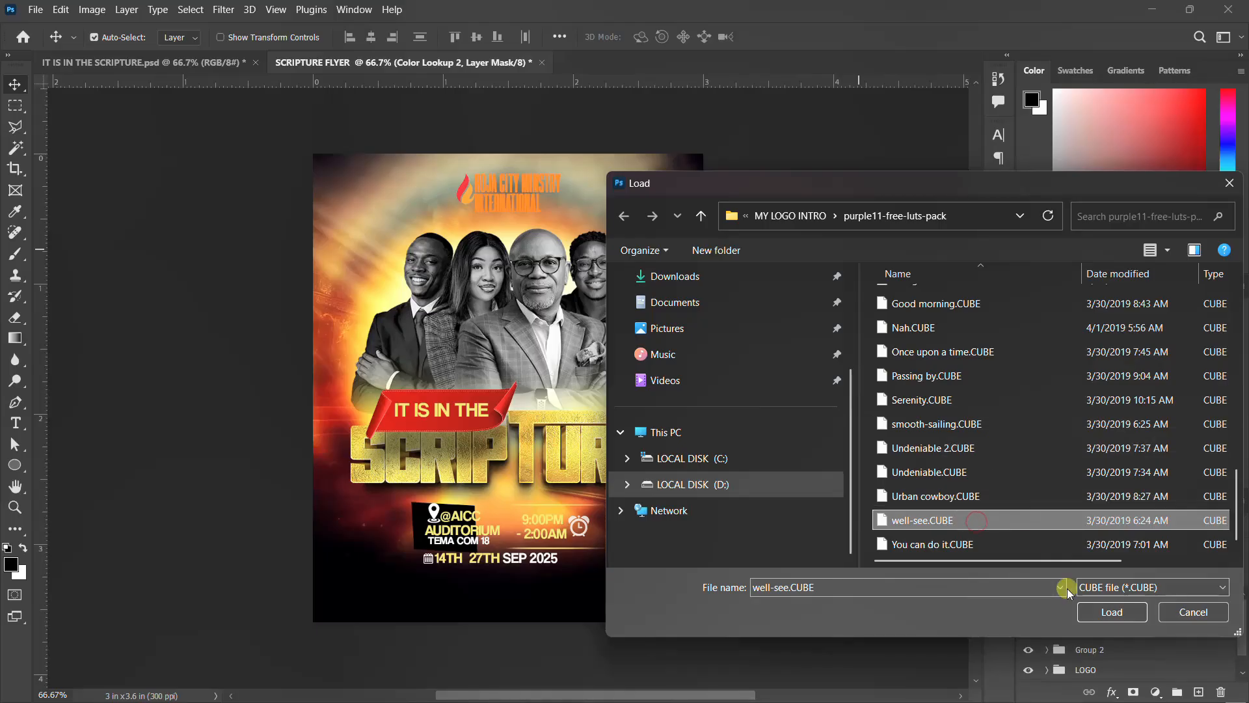
{"action": "left_click", "coordinate": [1026, 545]}
{"action": "left_click", "coordinate": [1033, 522]}
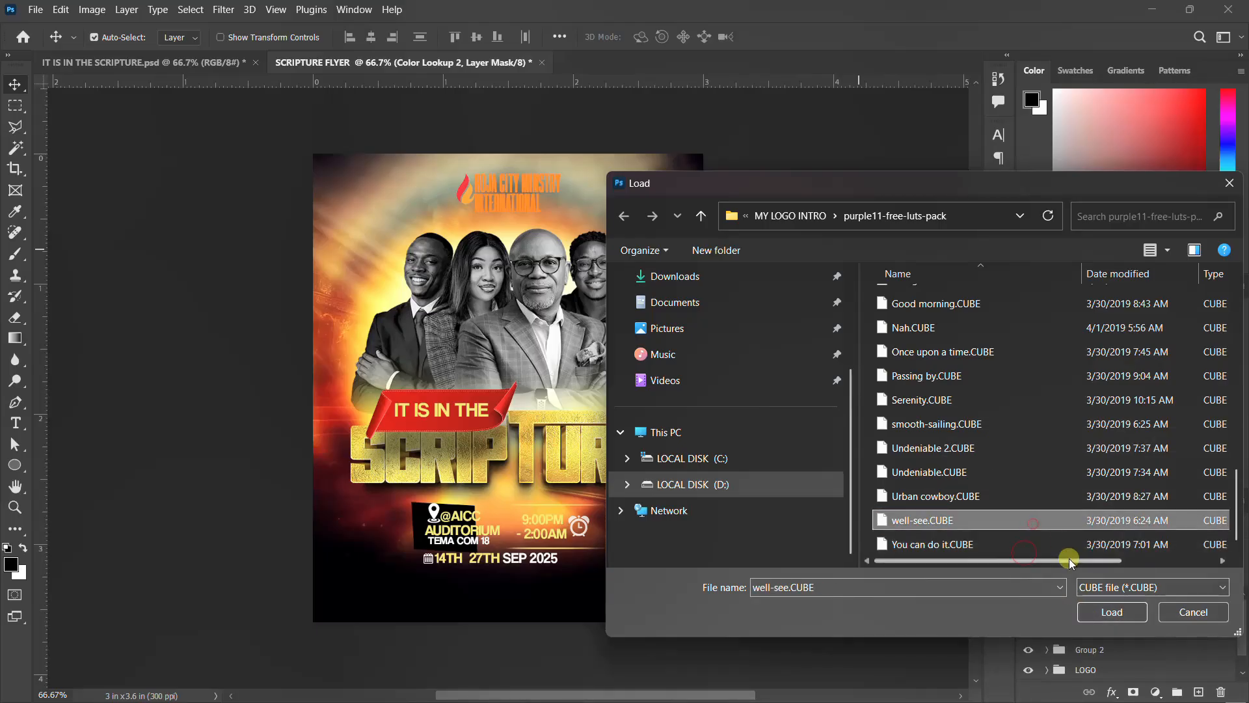
{"action": "left_click", "coordinate": [1112, 612]}
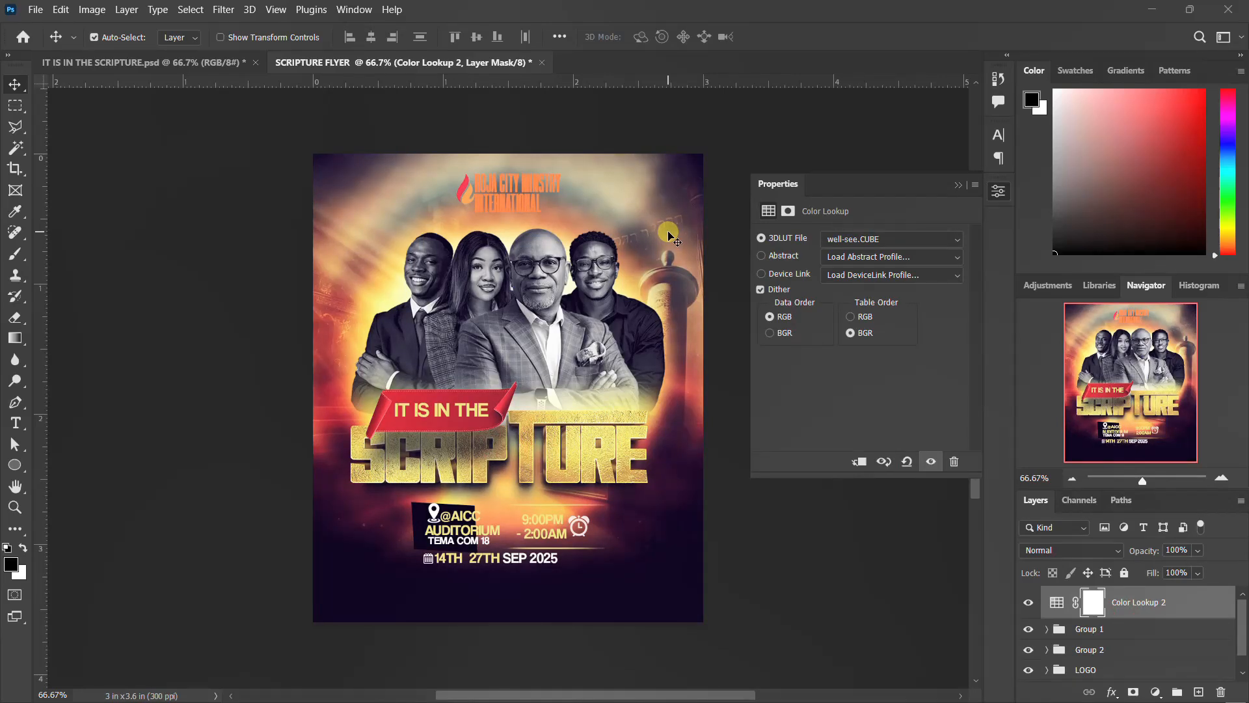
{"action": "left_click", "coordinate": [999, 192]}
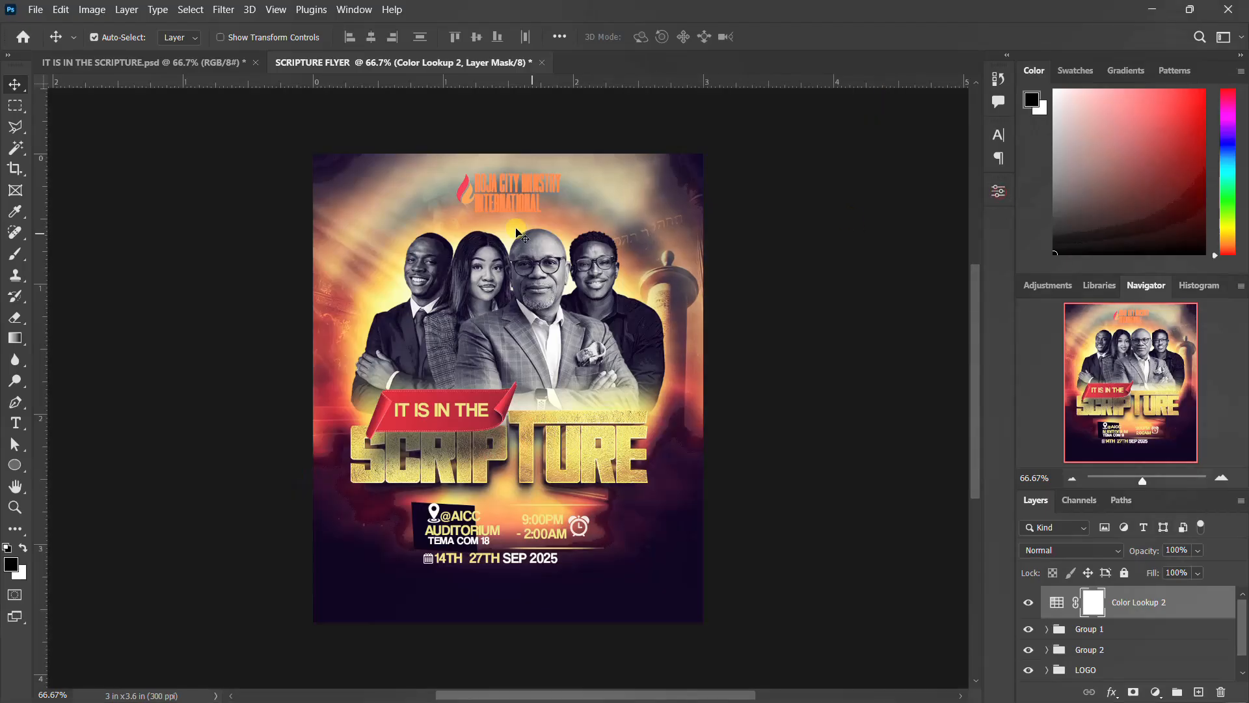